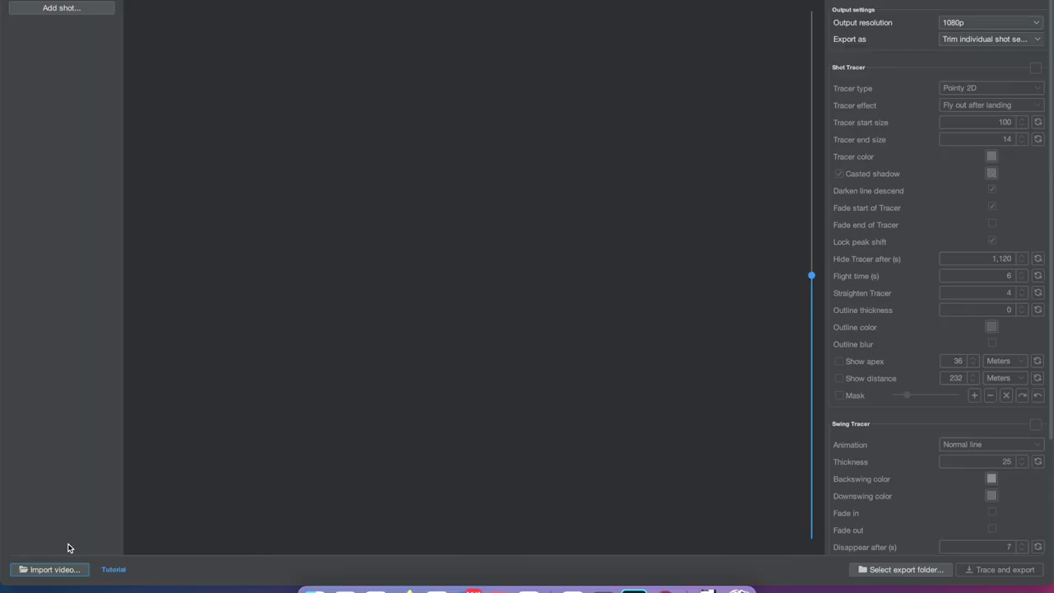
Step: Import all six golf swing videos from the Demo101 folder
{"action": "left_click", "coordinate": [55, 569]}
{"action": "left_click", "coordinate": [436, 136]}
{"action": "left_click", "coordinate": [438, 196], "text": "shift"}
{"action": "key", "text": "Return"}
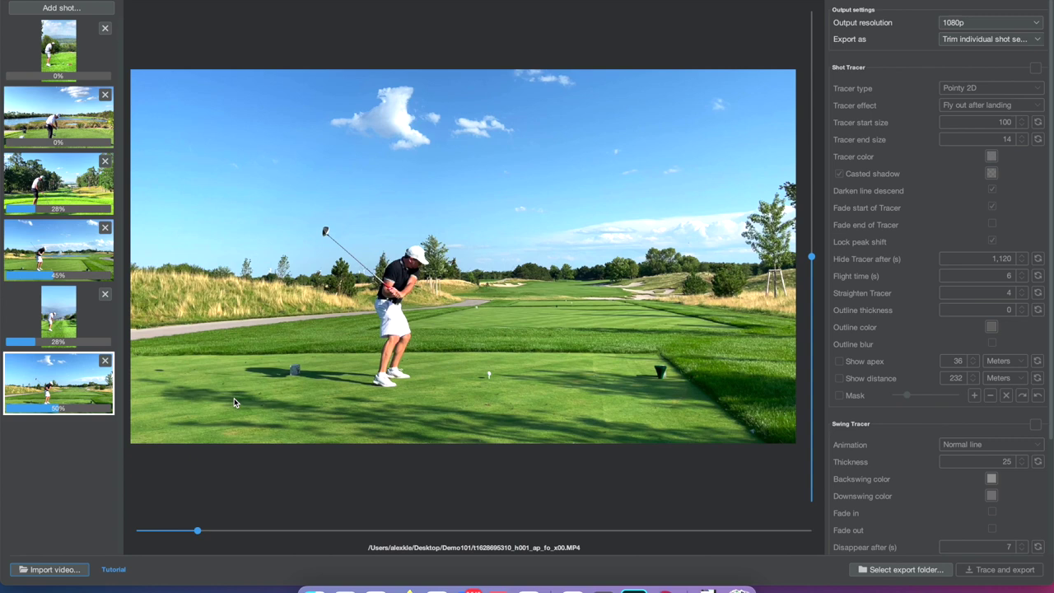
{"action": "left_click", "coordinate": [66, 7]}
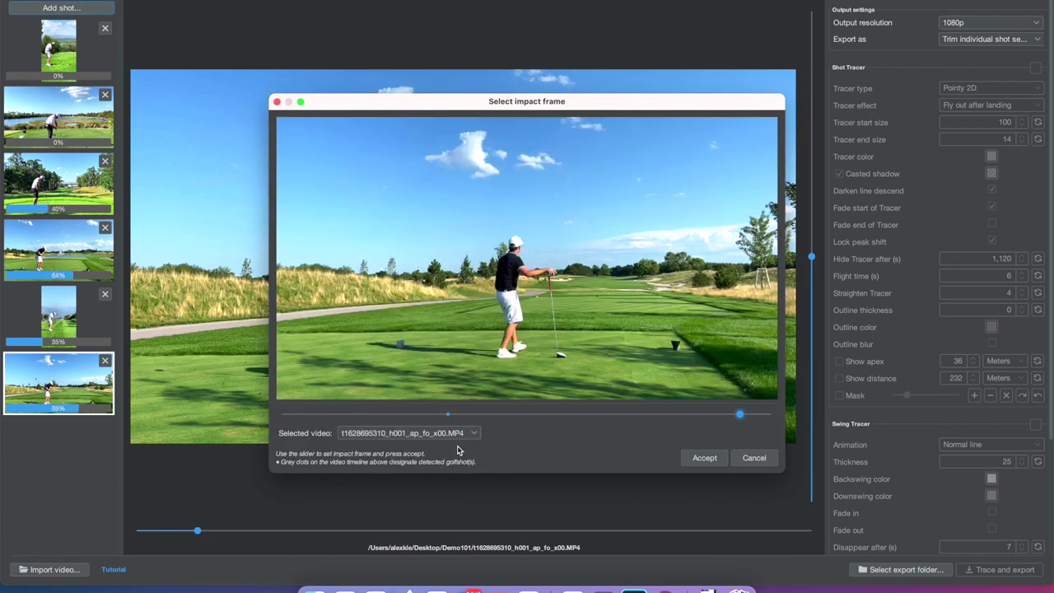
{"action": "left_click_drag", "start_coordinate": [413, 418], "coordinate": [367, 416]}
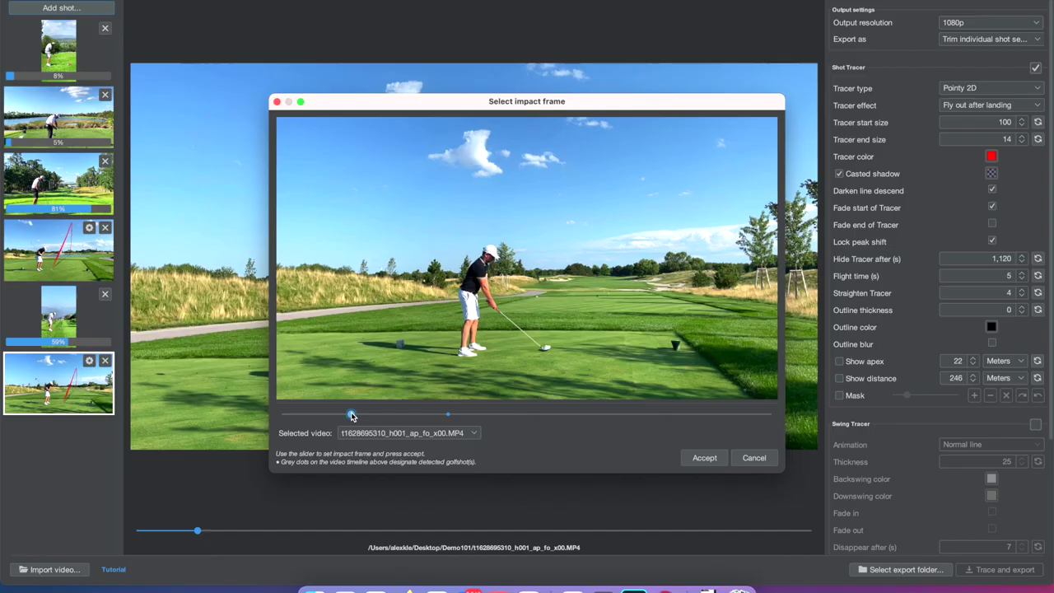
{"action": "left_click_drag", "start_coordinate": [351, 415], "coordinate": [452, 418]}
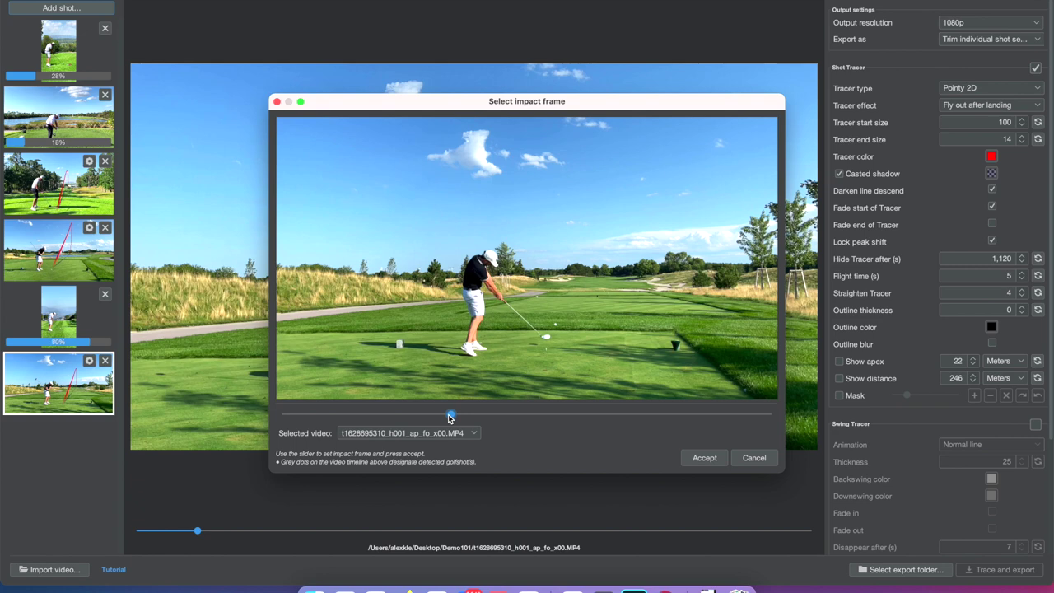
{"action": "left_click_drag", "start_coordinate": [449, 418], "coordinate": [450, 419]}
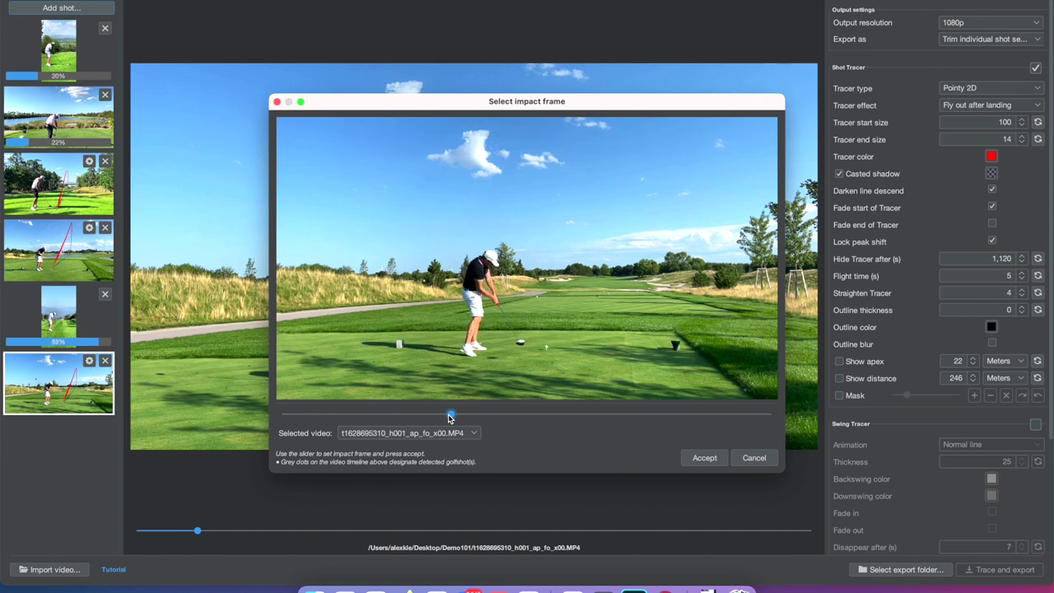
{"action": "left_click_drag", "start_coordinate": [452, 416], "coordinate": [481, 418]}
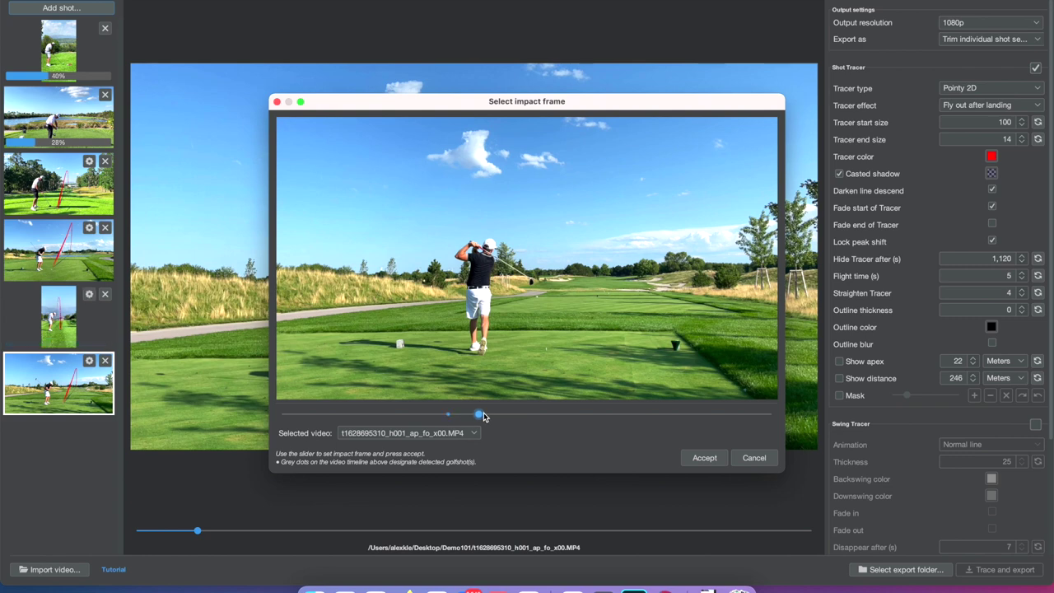
{"action": "left_click_drag", "start_coordinate": [449, 417], "coordinate": [613, 417]}
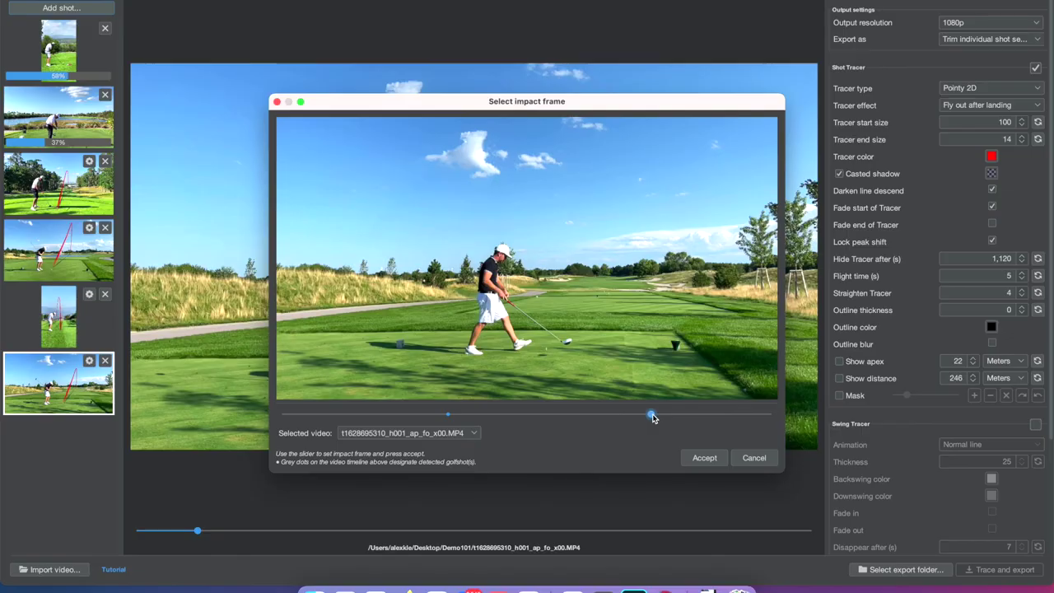
{"action": "left_click_drag", "start_coordinate": [652, 418], "coordinate": [651, 416]}
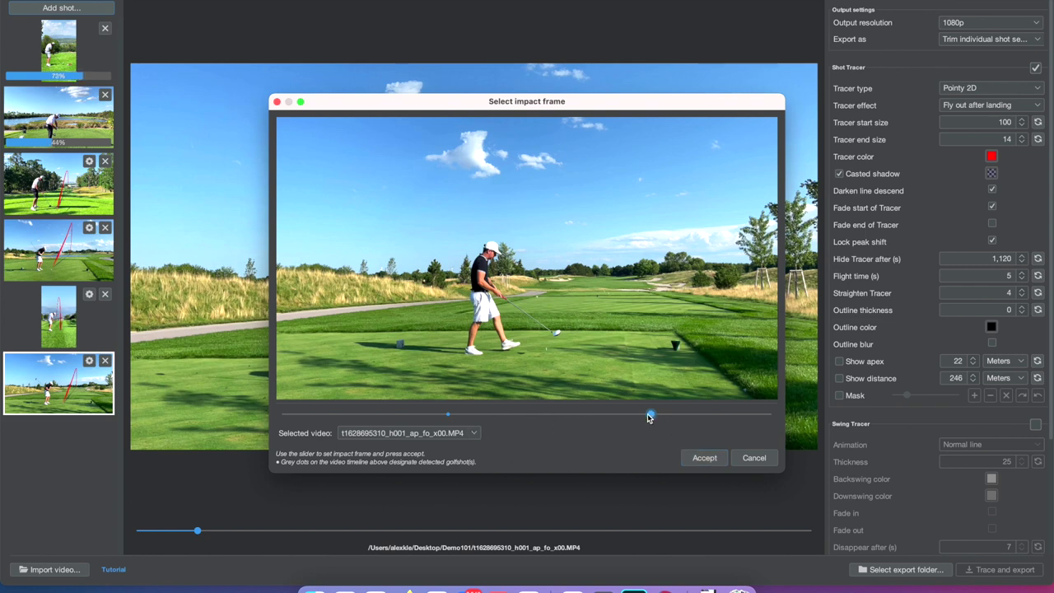
{"action": "left_click_drag", "start_coordinate": [636, 418], "coordinate": [626, 417]}
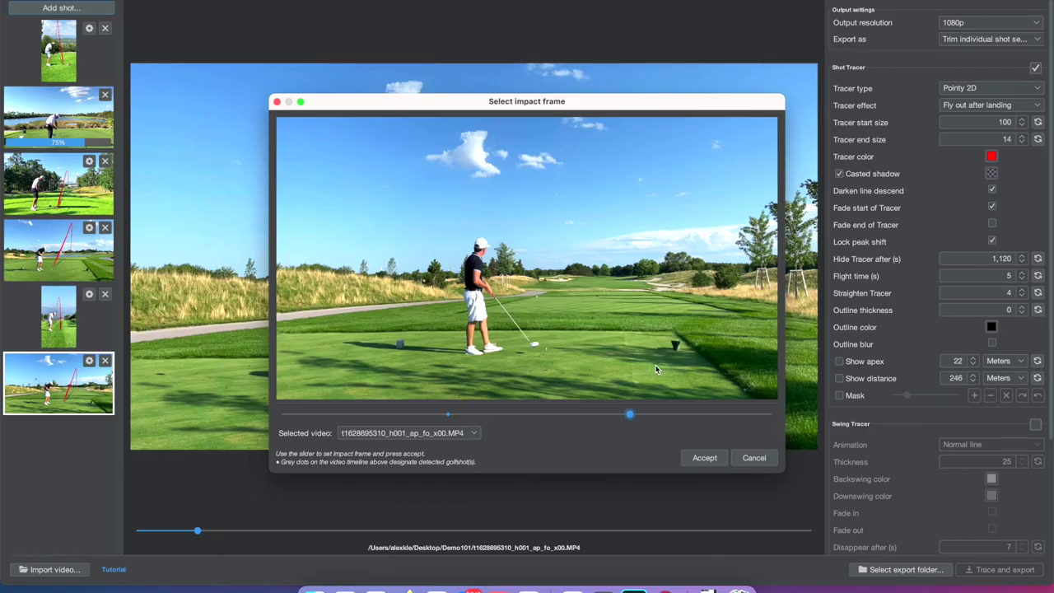
{"action": "left_click_drag", "start_coordinate": [631, 415], "coordinate": [598, 418]}
{"action": "left_click", "coordinate": [403, 430]}
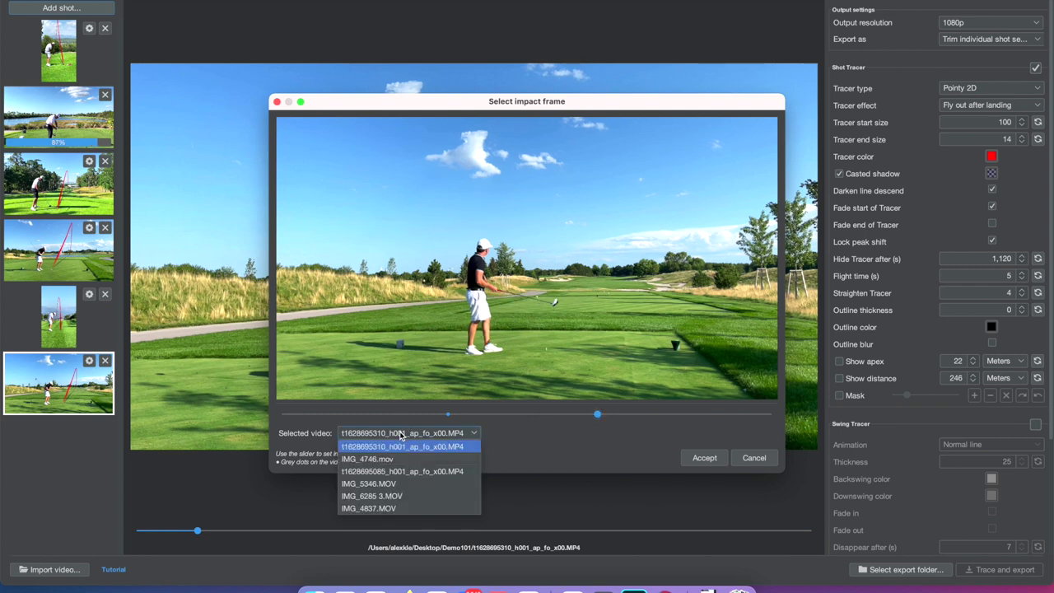
{"action": "left_click", "coordinate": [395, 458]}
{"action": "left_click", "coordinate": [399, 434]}
{"action": "left_click", "coordinate": [396, 471]}
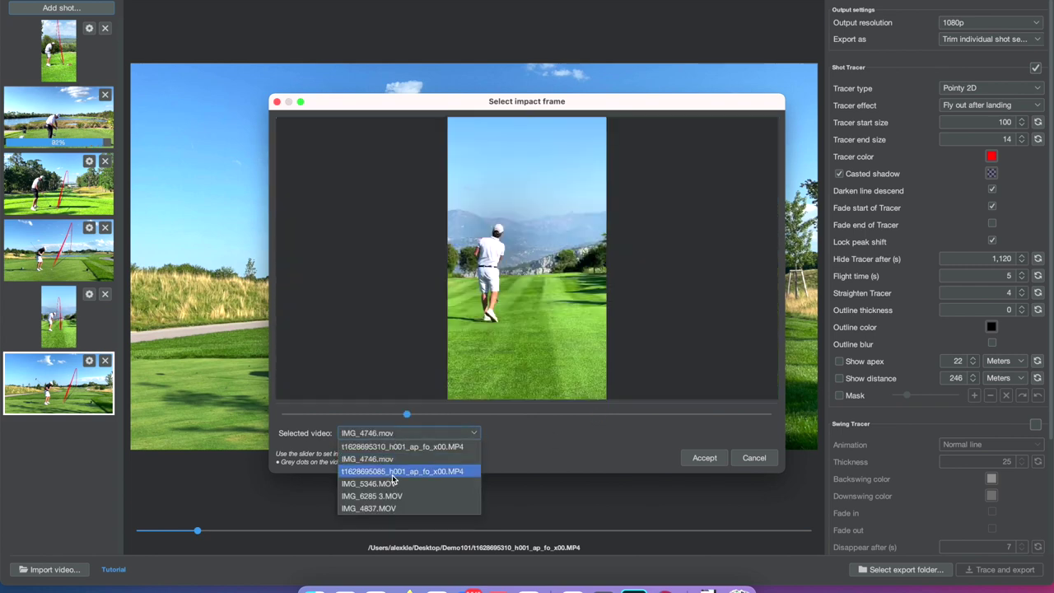
{"action": "left_click", "coordinate": [397, 433]}
{"action": "left_click", "coordinate": [396, 496]}
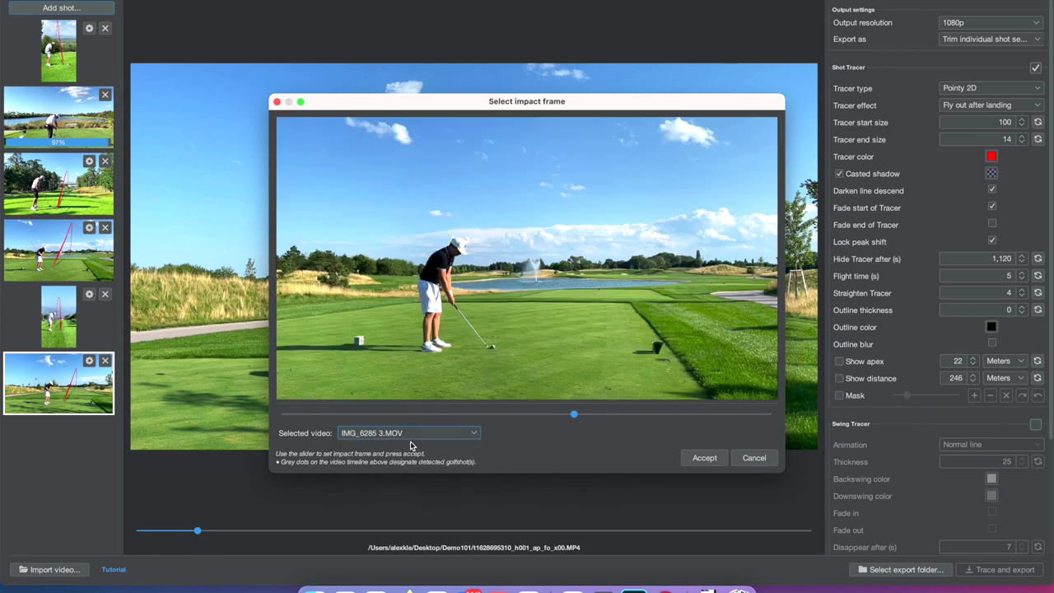
{"action": "left_click", "coordinate": [412, 434]}
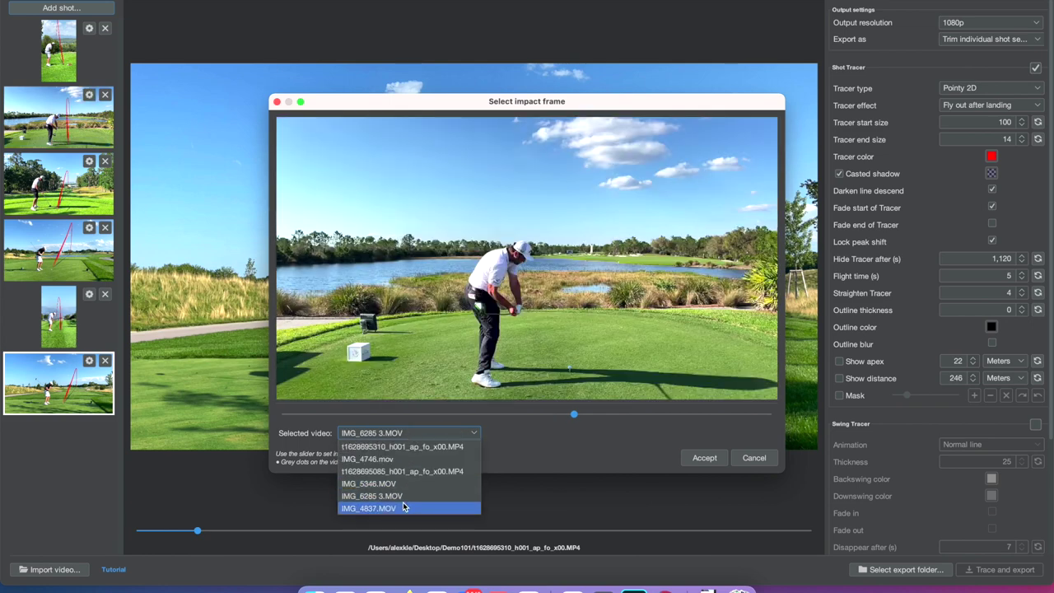
{"action": "left_click", "coordinate": [404, 507]}
{"action": "left_click", "coordinate": [407, 433]}
{"action": "left_click", "coordinate": [404, 470]}
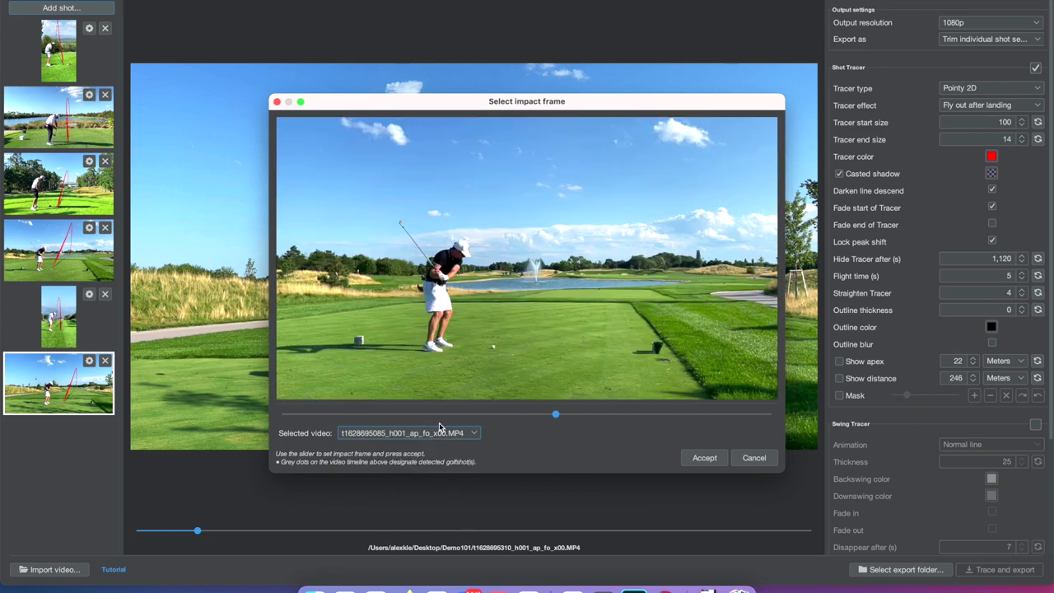
{"action": "left_click_drag", "start_coordinate": [564, 418], "coordinate": [560, 419]}
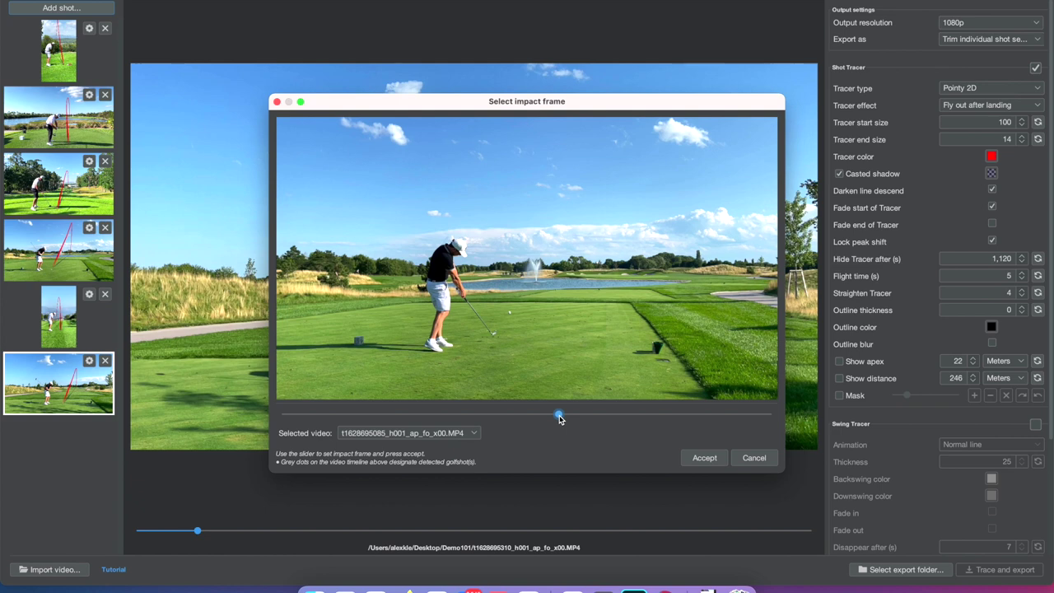
{"action": "left_click", "coordinate": [747, 461]}
Step: Review the generated shot tracers of the imported videos one by one
{"action": "left_click", "coordinate": [70, 53]}
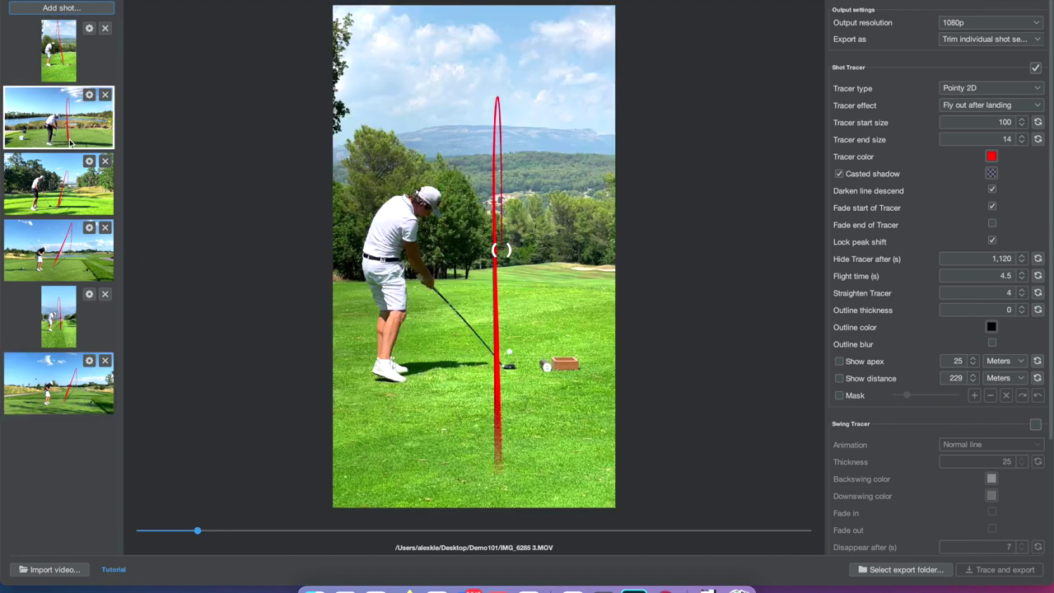
{"action": "left_click", "coordinate": [59, 119]}
{"action": "left_click", "coordinate": [59, 251]}
{"action": "left_click", "coordinate": [64, 303]}
{"action": "left_click", "coordinate": [59, 383]}
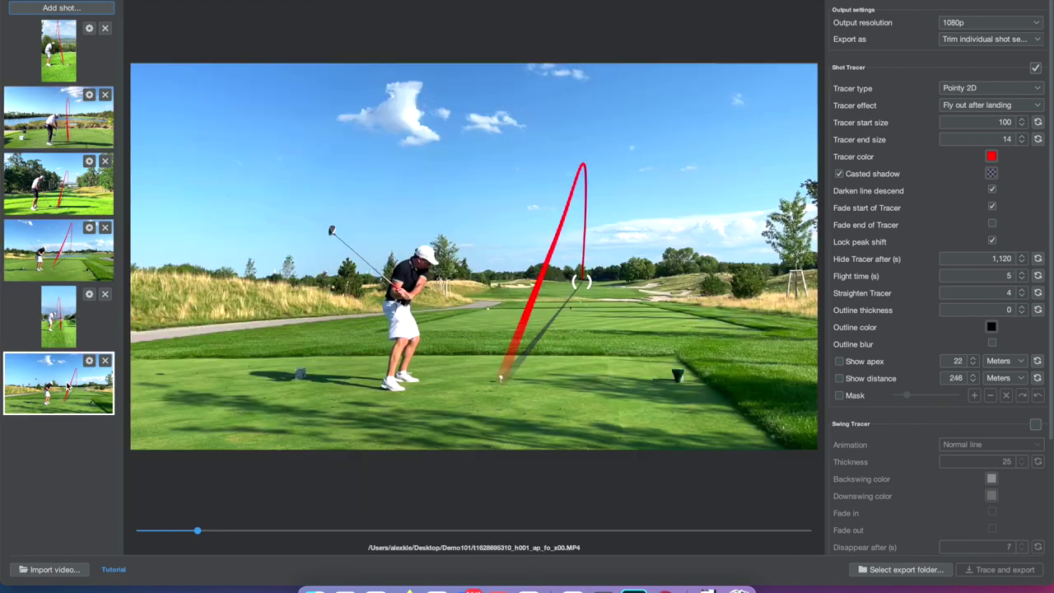
{"action": "left_click", "coordinate": [80, 25]}
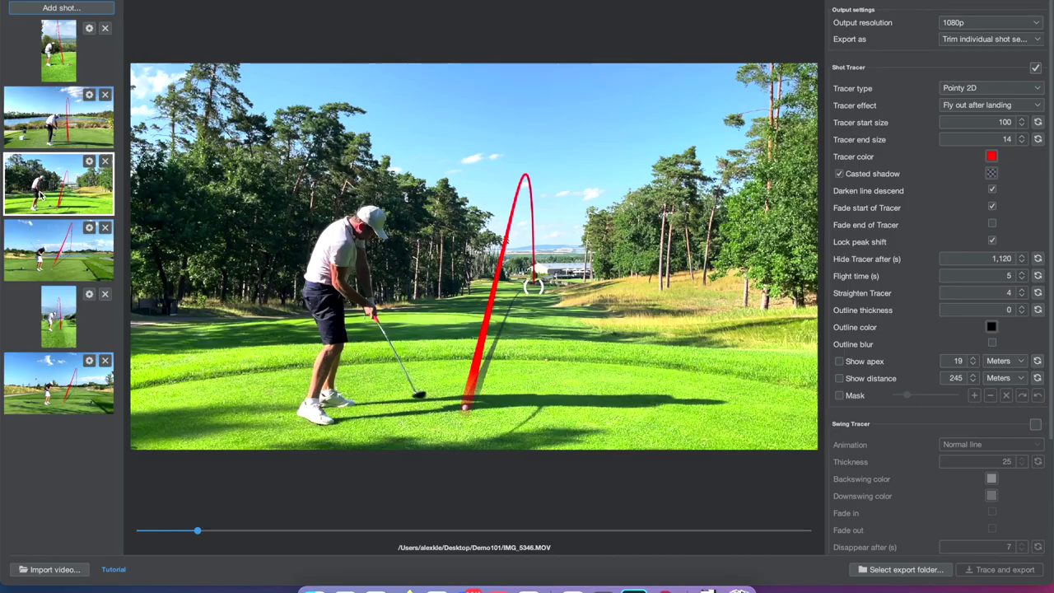
Step: Change the tracer color of the IMG_5346.MOV shot to yellow, FFFF00
{"action": "left_click", "coordinate": [992, 157]}
{"action": "left_click_drag", "start_coordinate": [367, 310], "coordinate": [487, 347]}
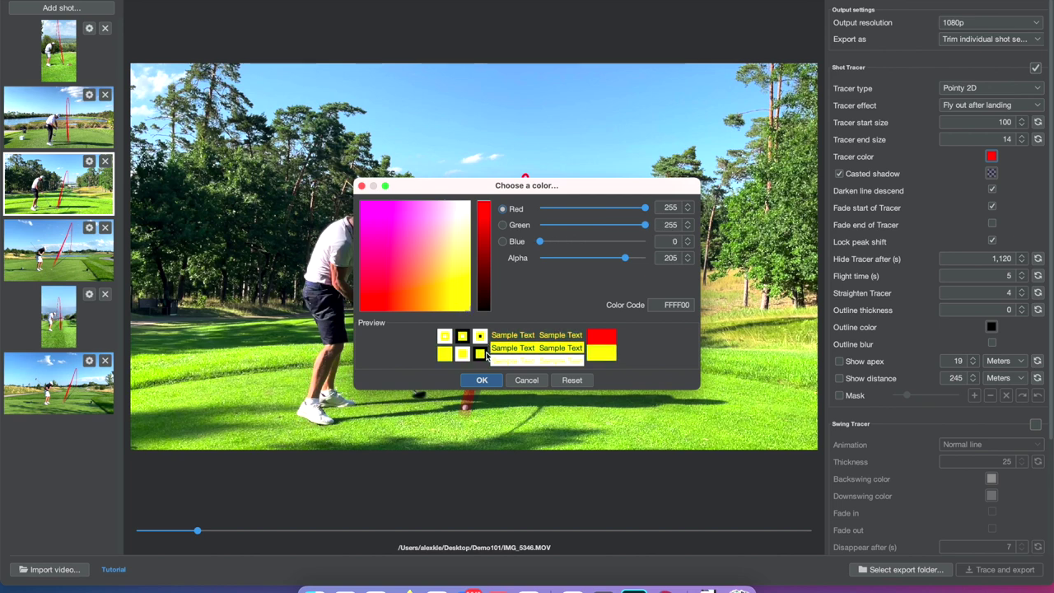
{"action": "left_click", "coordinate": [482, 379]}
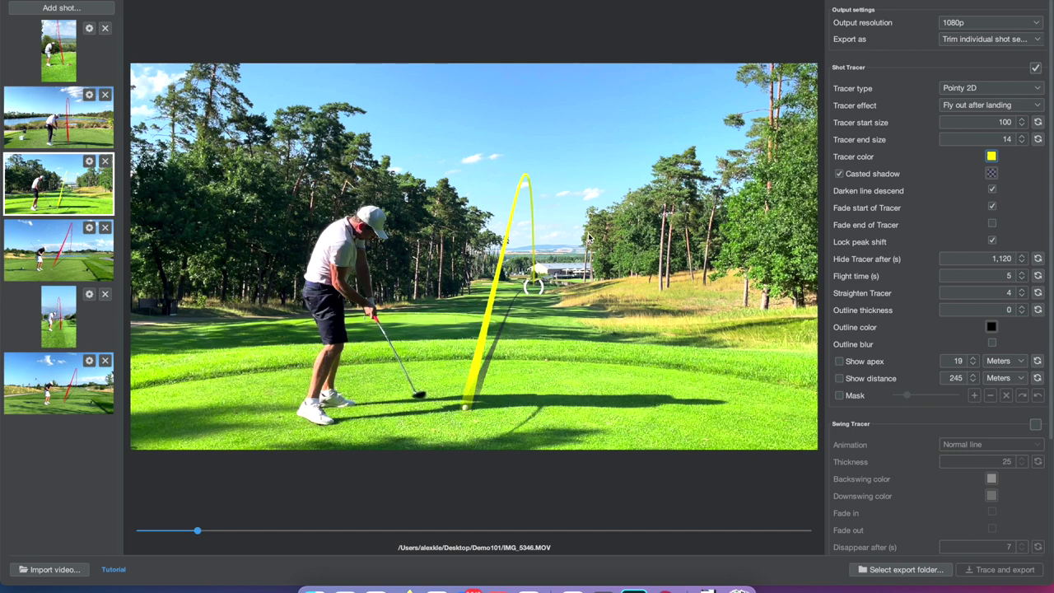
Step: Try the 3D and Pointy 3D tracer types on the IMG_5346.MOV shot
{"action": "left_click", "coordinate": [977, 92]}
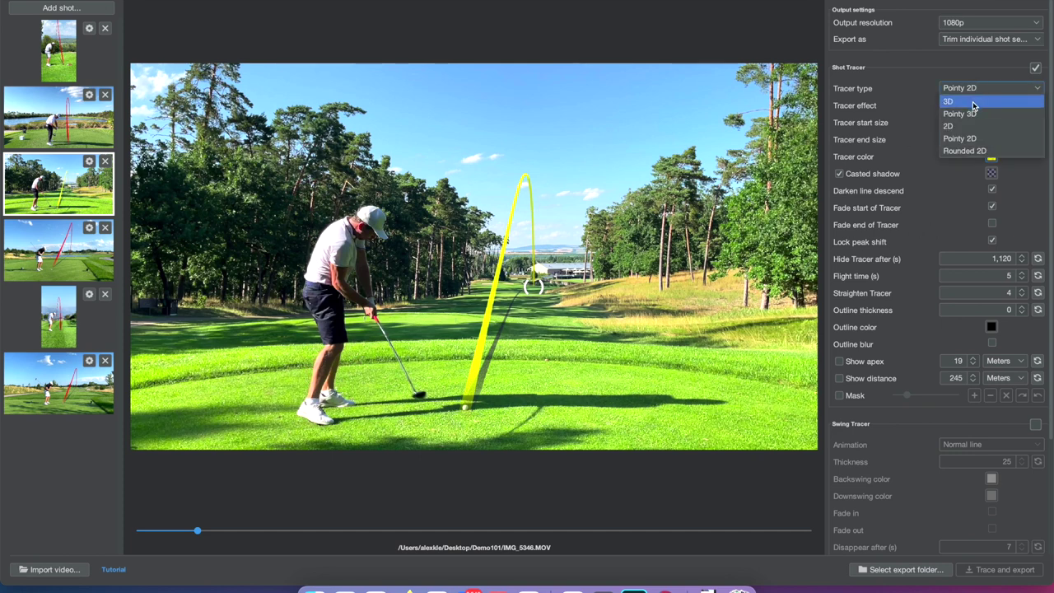
{"action": "left_click", "coordinate": [974, 103]}
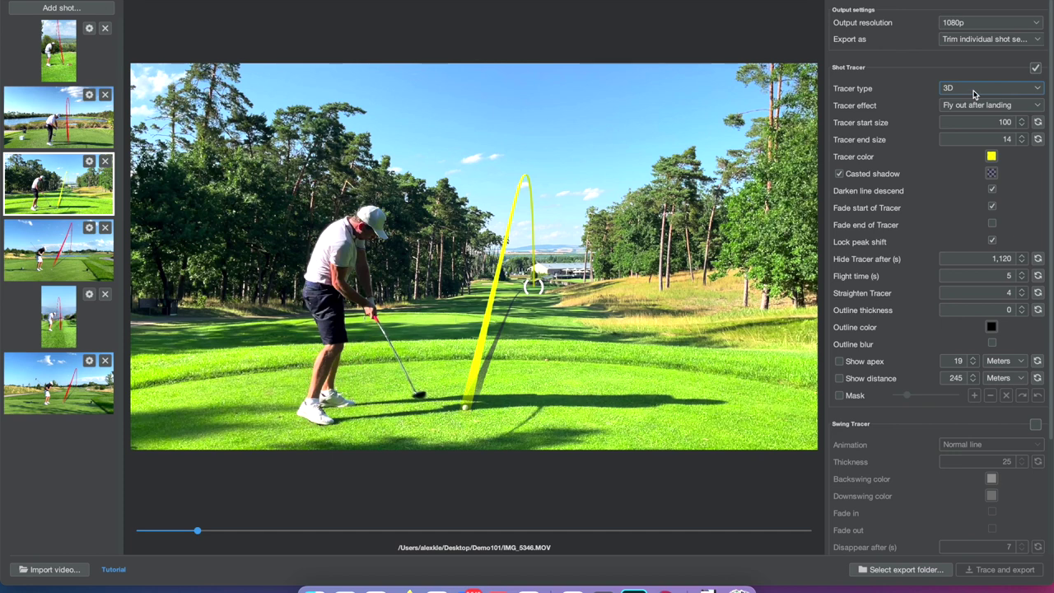
{"action": "left_click", "coordinate": [974, 95]}
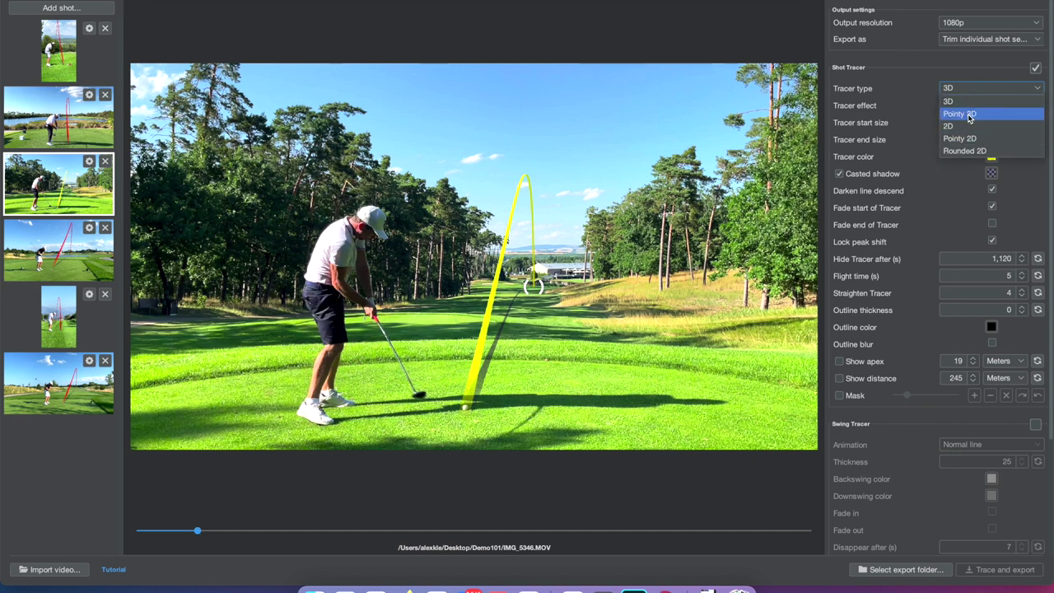
{"action": "left_click", "coordinate": [968, 115]}
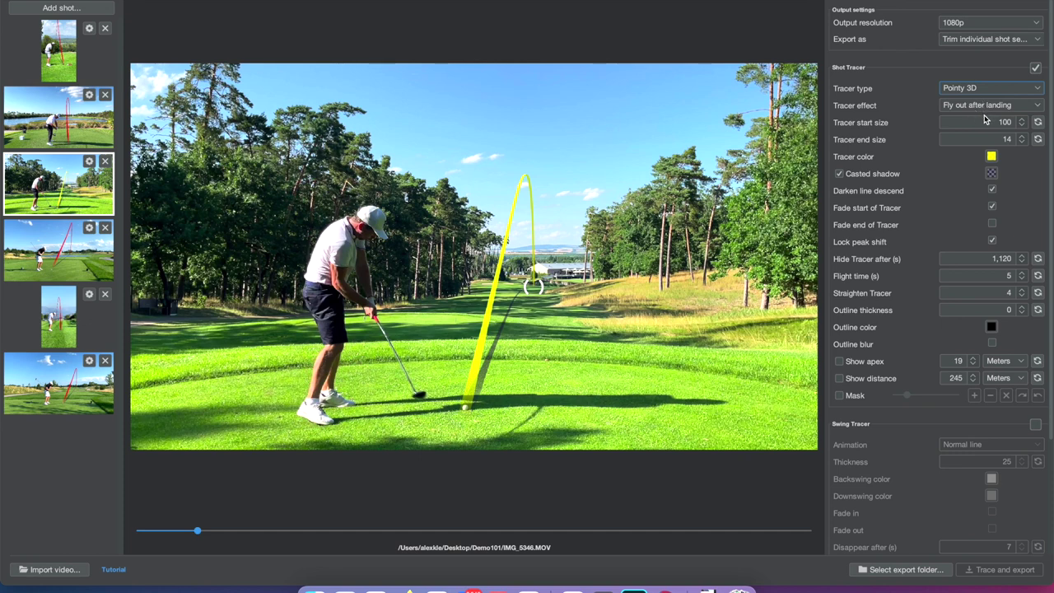
Step: Set the tracer type of the IMG_5346.MOV shot to Rounded 2D
{"action": "left_click", "coordinate": [985, 108]}
{"action": "left_click", "coordinate": [983, 90]}
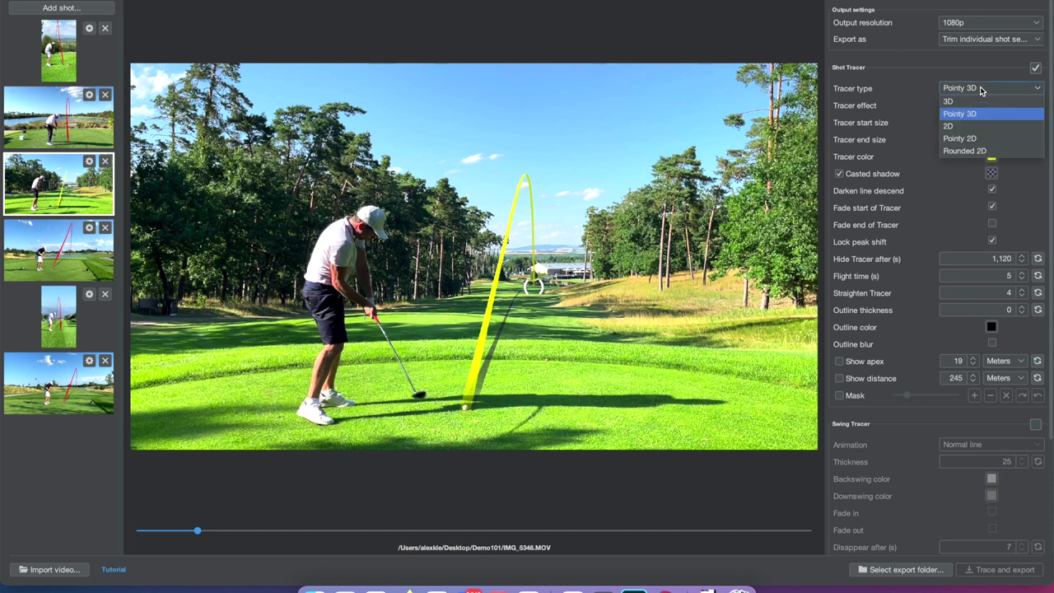
{"action": "left_click", "coordinate": [981, 152]}
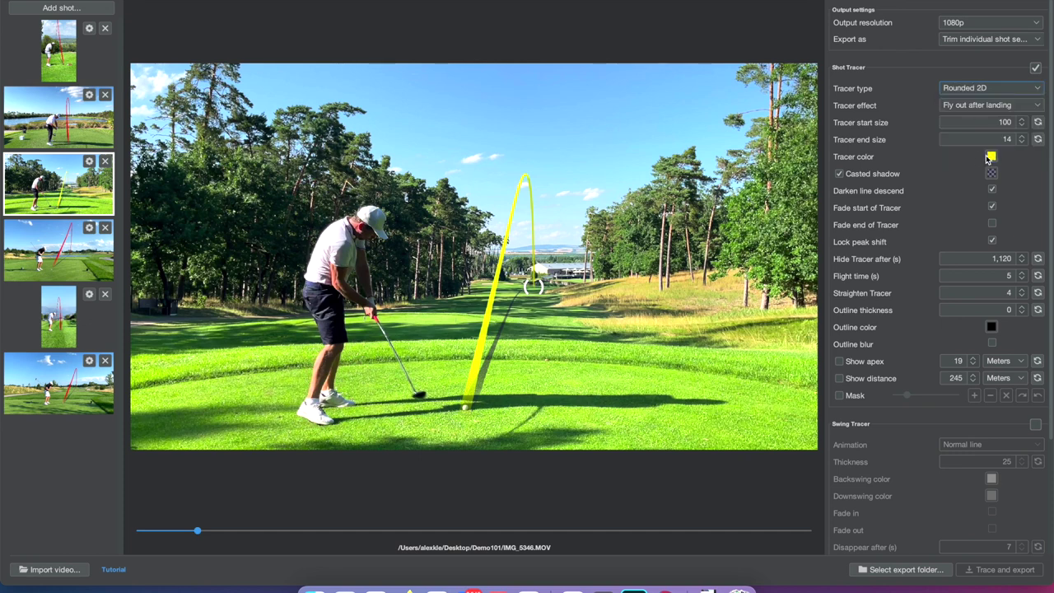
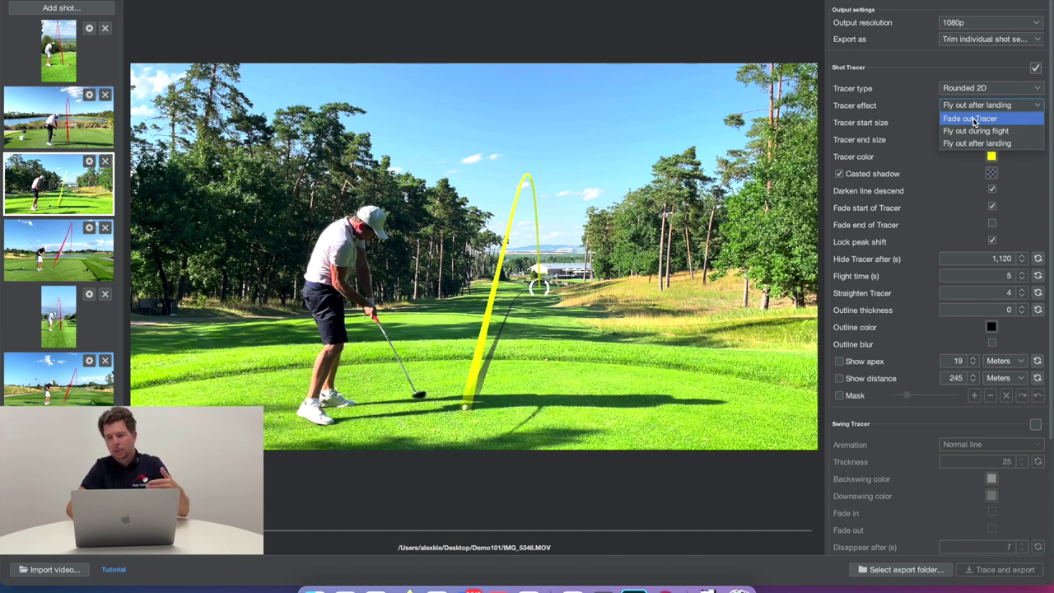
Step: Set the tracer effect to Fade out Tracer and hide the tracer after 2 seconds
{"action": "left_click", "coordinate": [973, 120]}
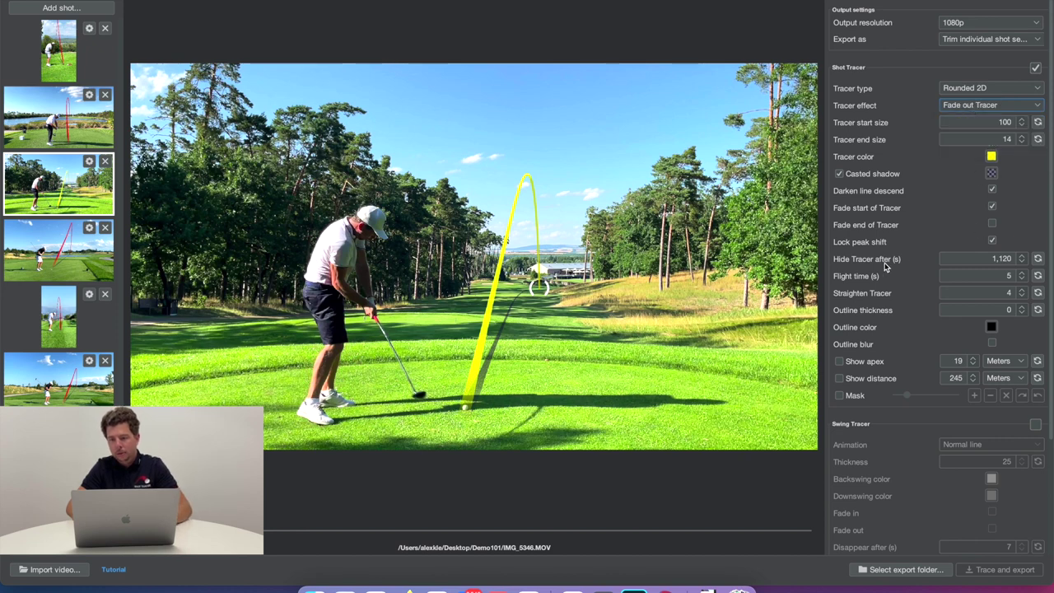
{"action": "double_click", "coordinate": [1005, 260]}
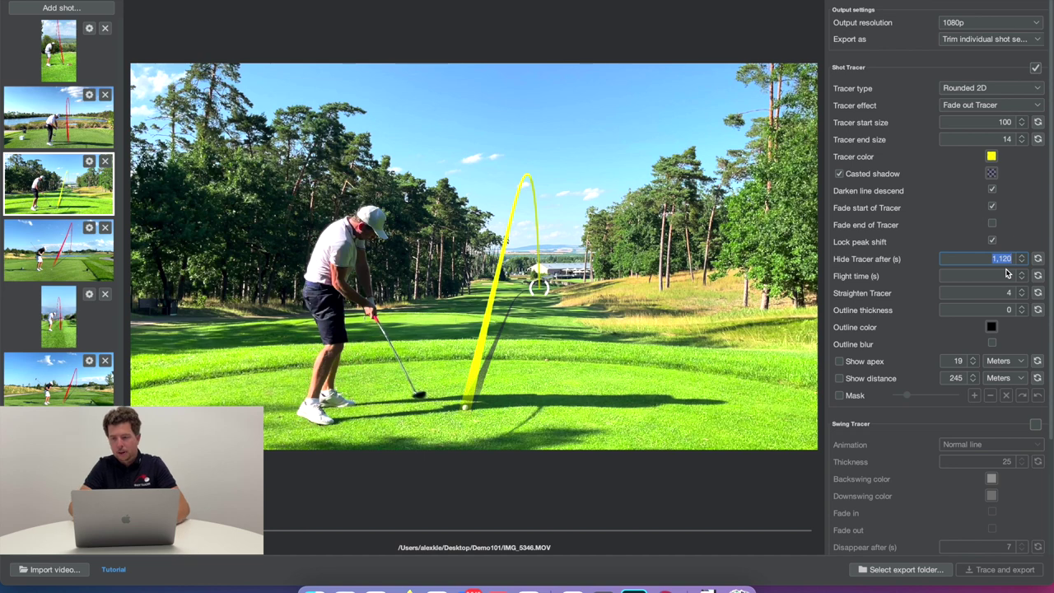
{"action": "type", "text": "2"}
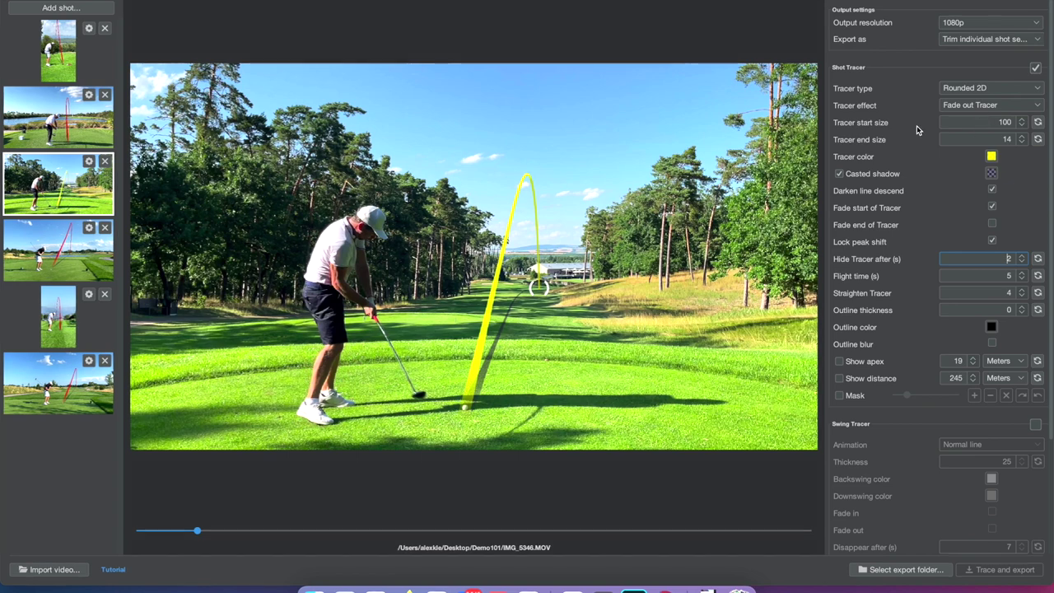
Step: Set the tracer start size to 140 and the tracer end size to 100
{"action": "double_click", "coordinate": [1006, 122]}
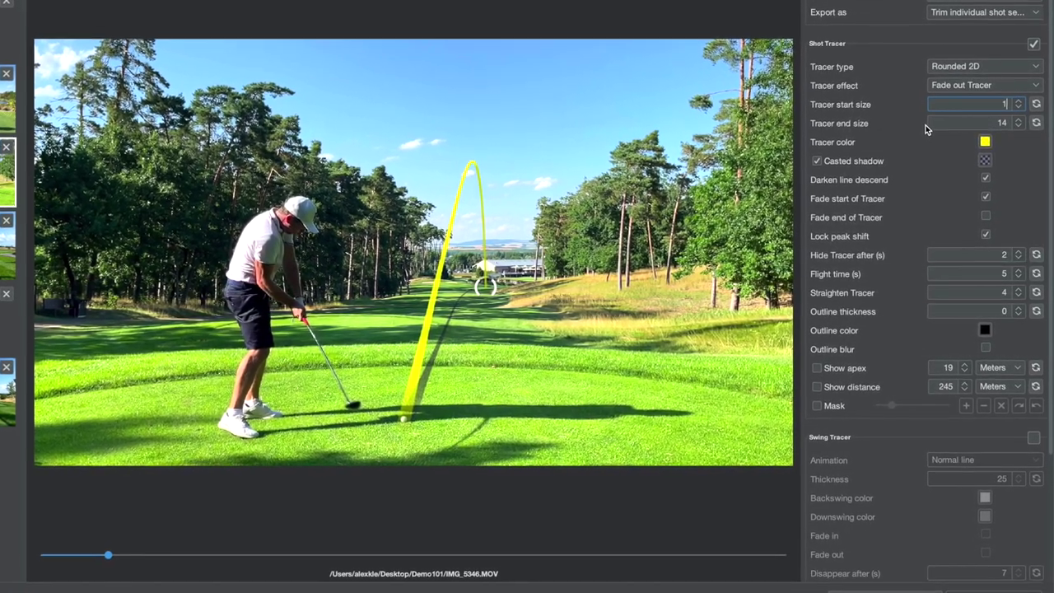
{"action": "type", "text": "140"}
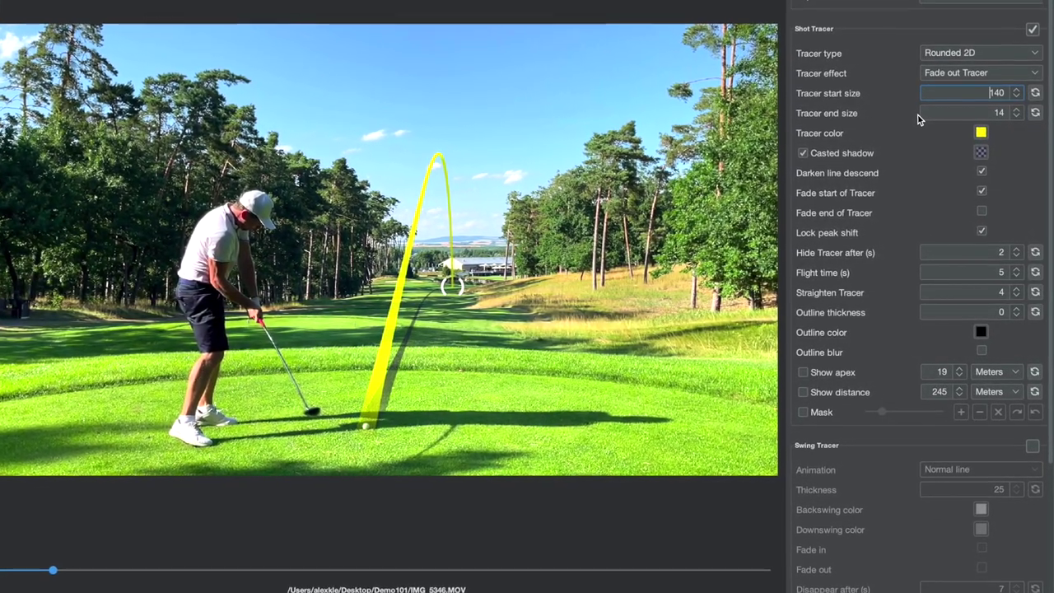
{"action": "left_click", "coordinate": [1017, 116]}
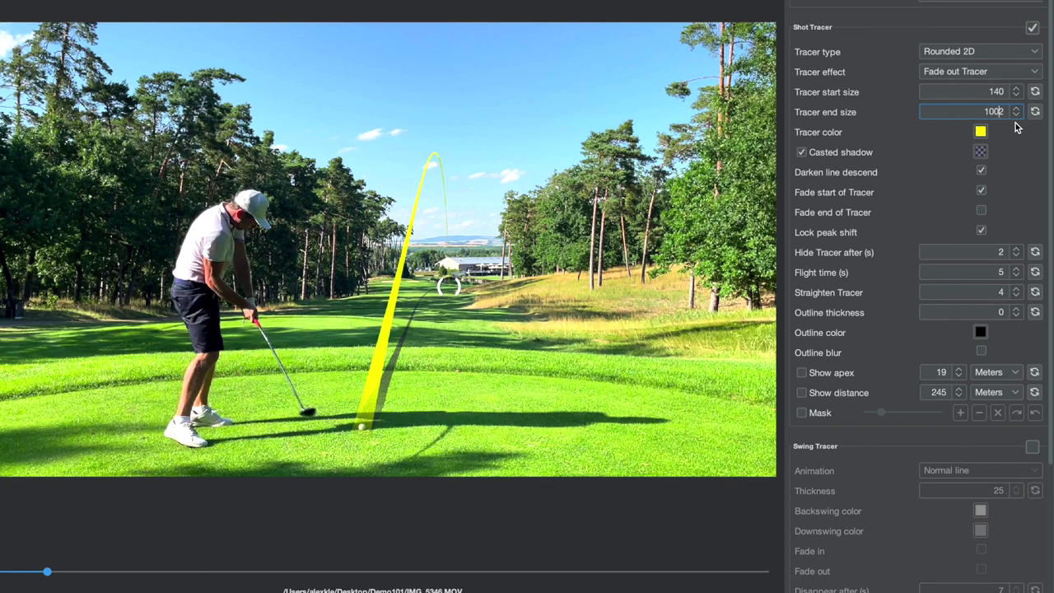
{"action": "key", "text": "BackSpace"}
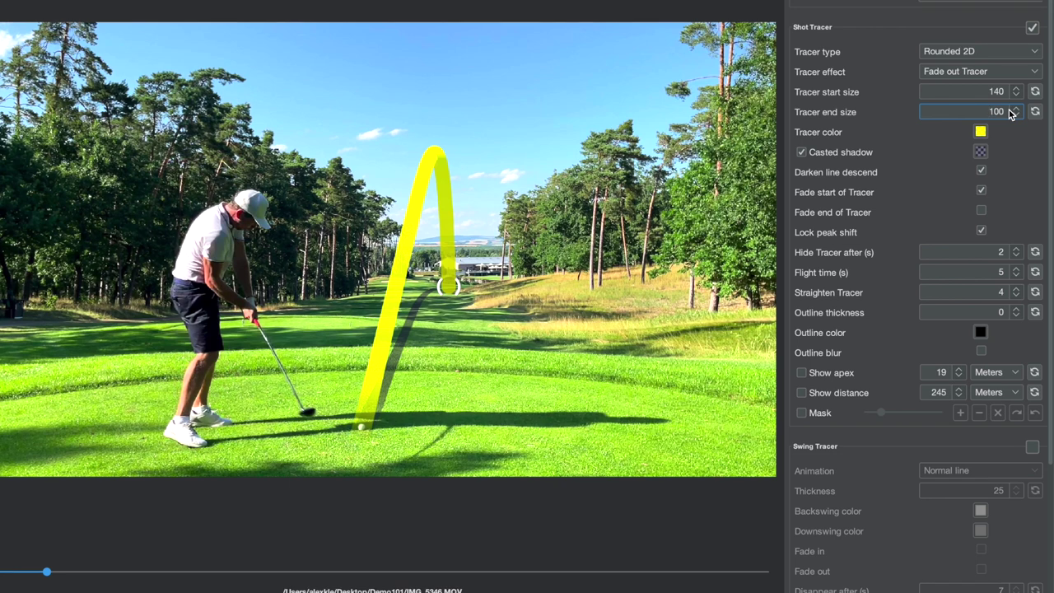
Step: Set the tracer end size of the IMG_5346.MOV shot to 15
{"action": "double_click", "coordinate": [1001, 111]}
{"action": "key", "text": "BackSpace"}
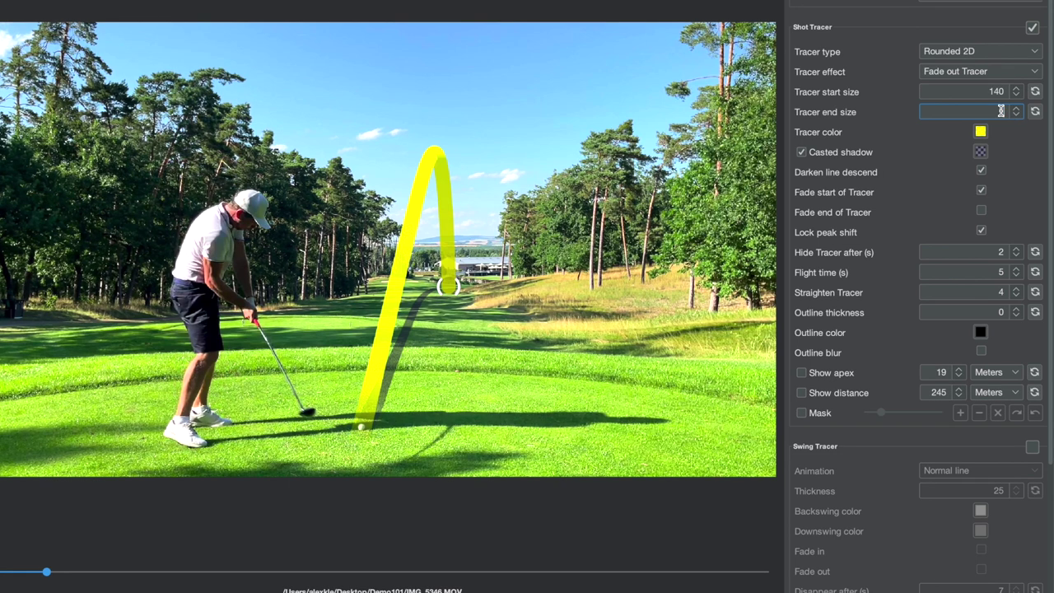
{"action": "type", "text": "15"}
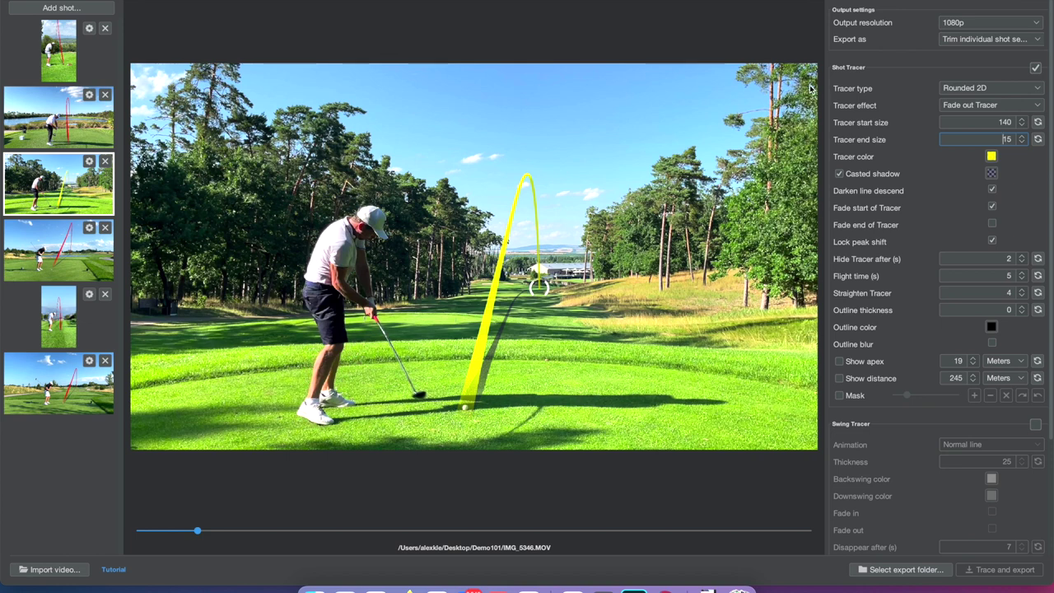
Step: Toggle the casted shadow off and back on, and check its color settings without changing them
{"action": "left_click", "coordinate": [840, 173]}
{"action": "left_click", "coordinate": [840, 174]}
{"action": "left_click", "coordinate": [990, 174]}
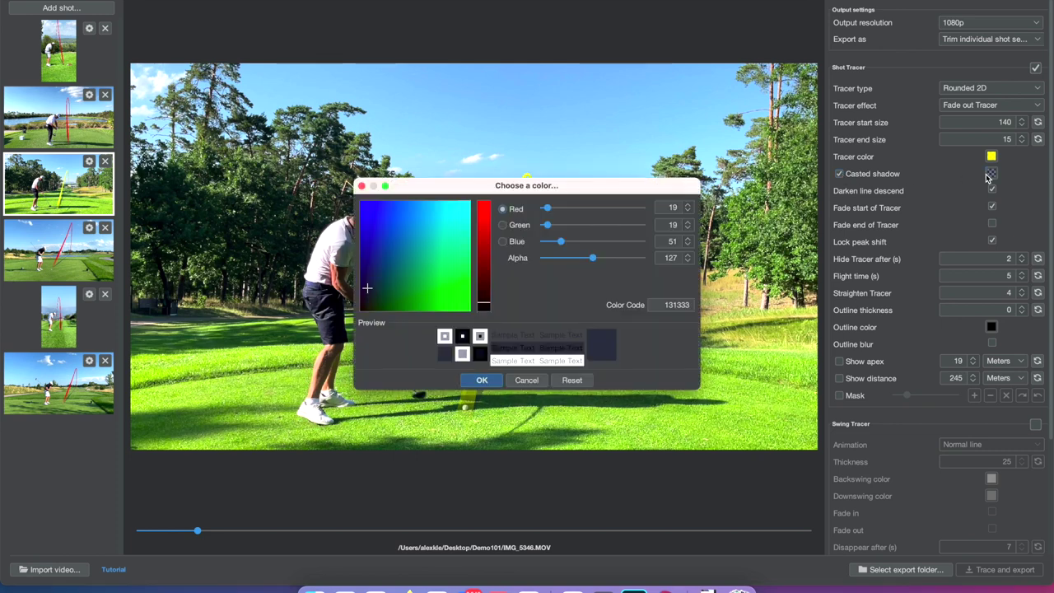
{"action": "left_click", "coordinate": [526, 380]}
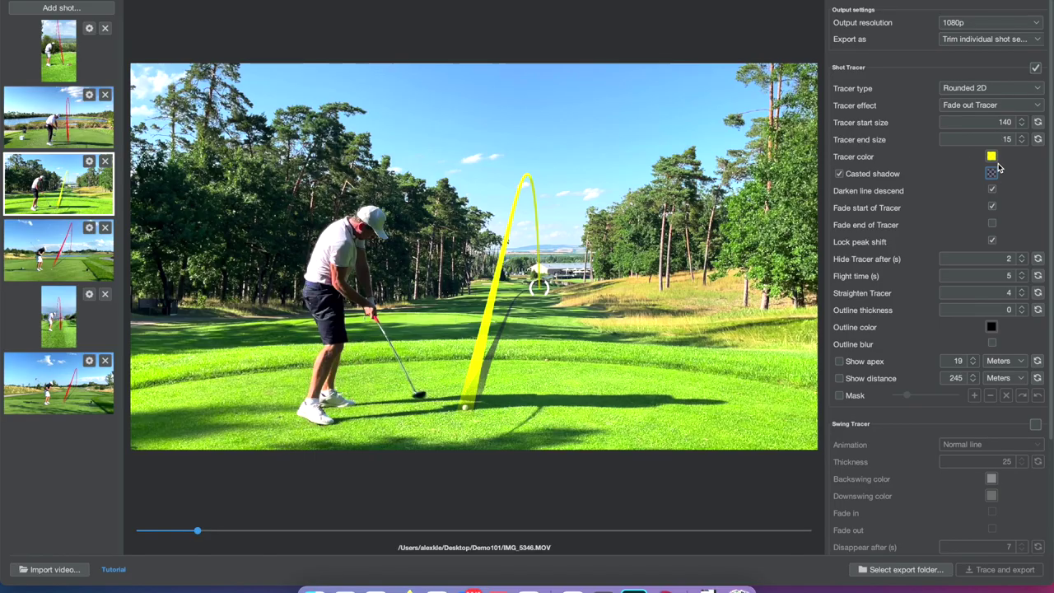
Step: Try a magenta tracer color (FF00FF) on the IMG_5346.MOV shot with alpha 40 and with alpha 255
{"action": "left_click", "coordinate": [992, 157]}
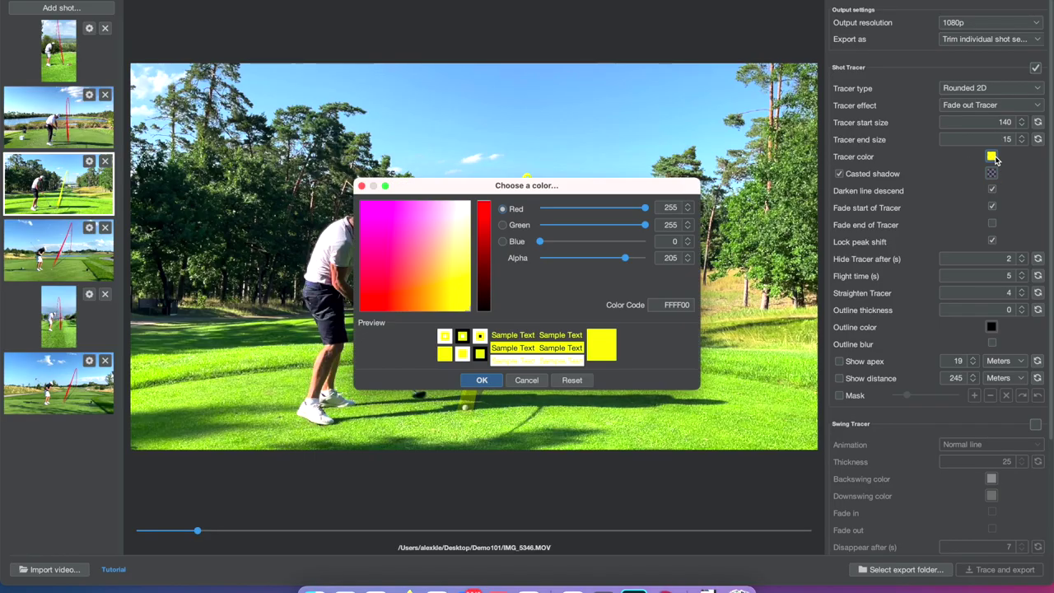
{"action": "left_click_drag", "start_coordinate": [432, 273], "coordinate": [361, 202]}
{"action": "left_click_drag", "start_coordinate": [621, 258], "coordinate": [578, 262]}
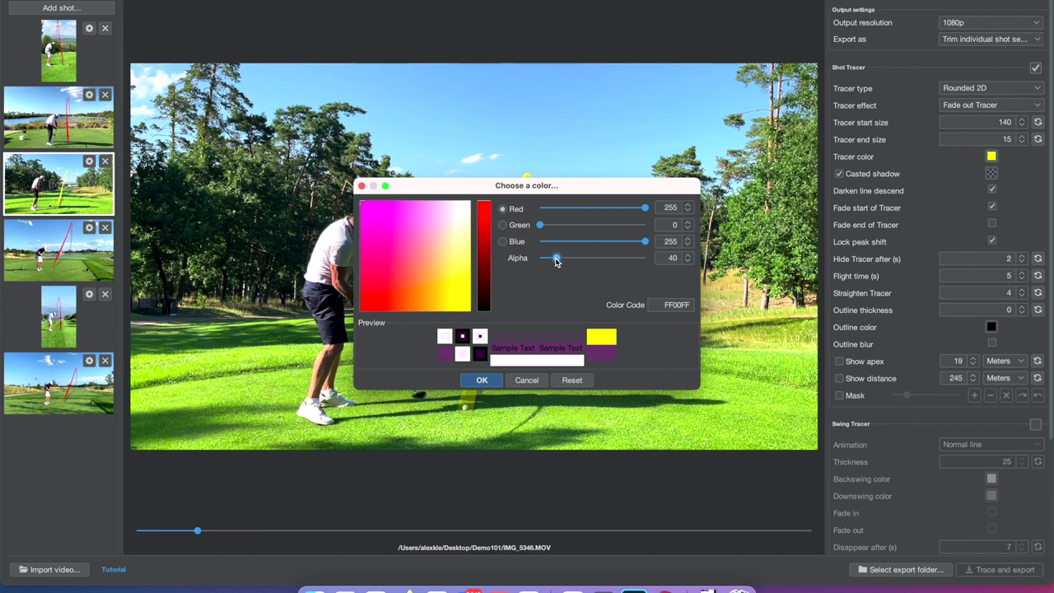
{"action": "left_click", "coordinate": [476, 383]}
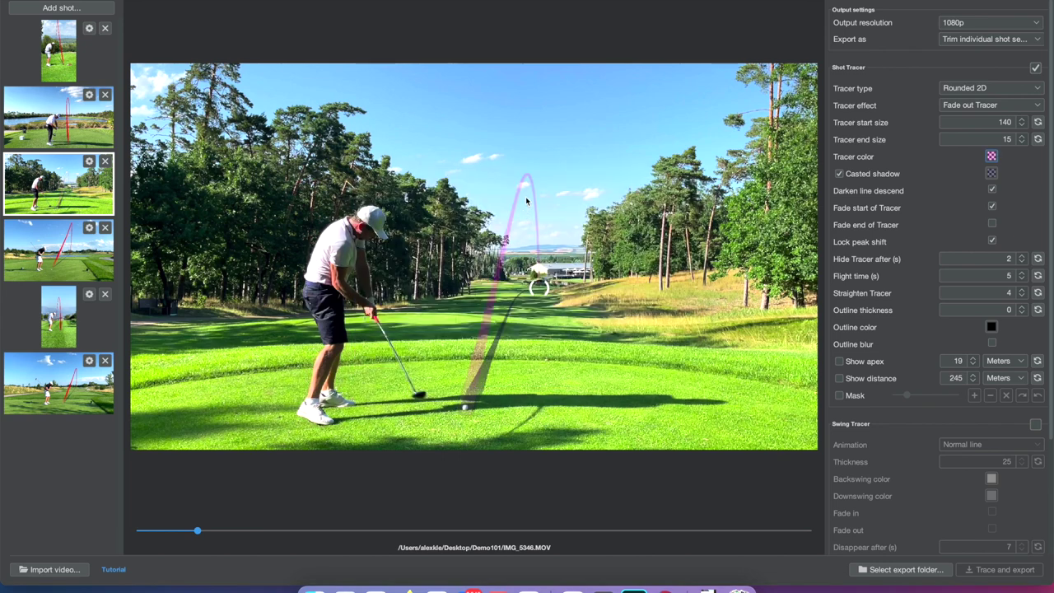
{"action": "left_click", "coordinate": [992, 156]}
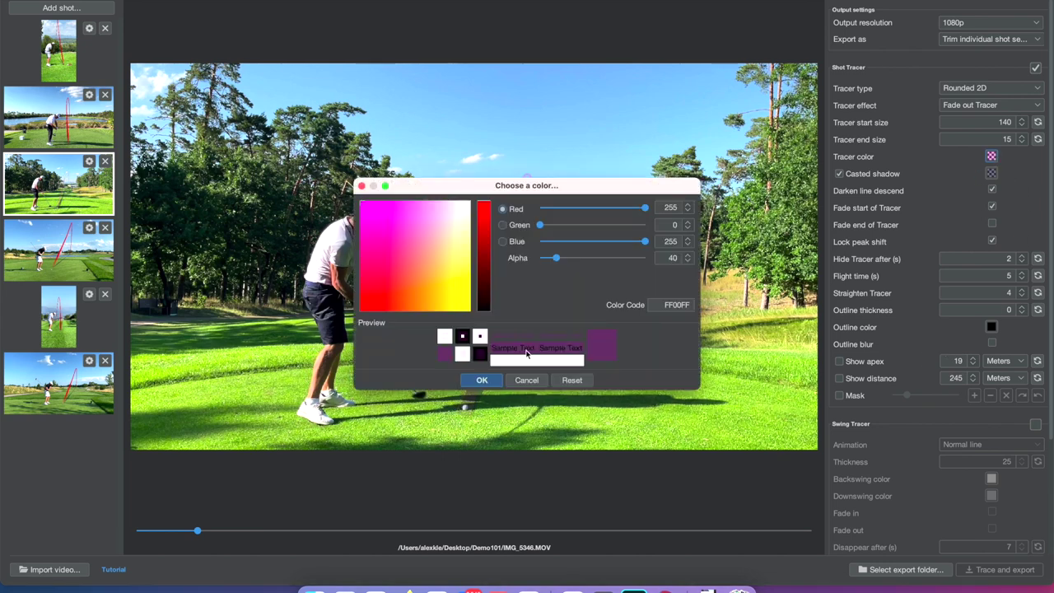
{"action": "left_click_drag", "start_coordinate": [559, 259], "coordinate": [647, 258]}
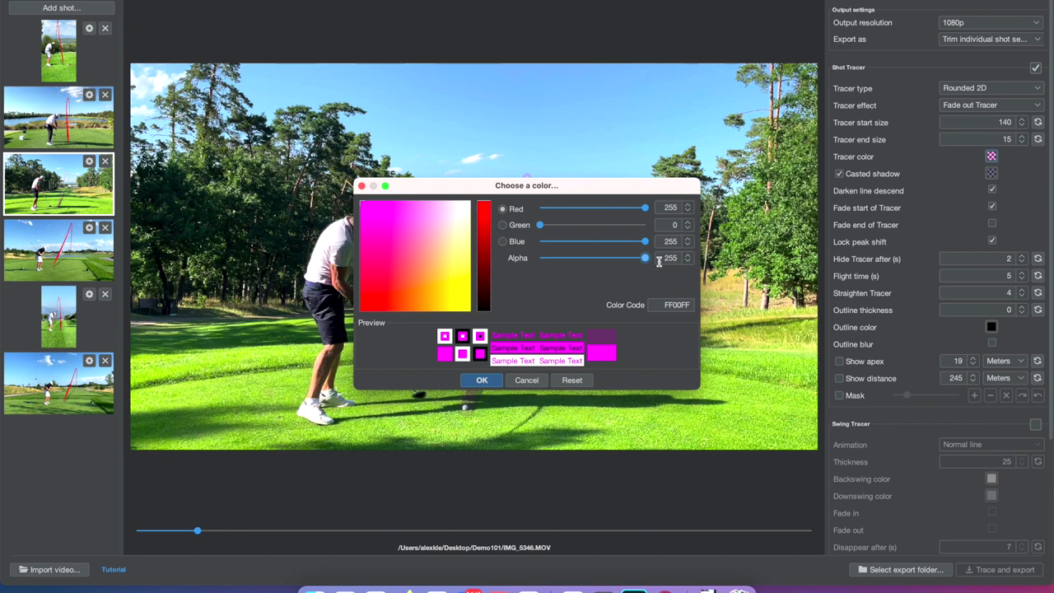
{"action": "left_click", "coordinate": [477, 381]}
Step: Set the tracer color of the IMG_5346.MOV shot to red (FF0000) with an alpha of 173
{"action": "left_click", "coordinate": [993, 157]}
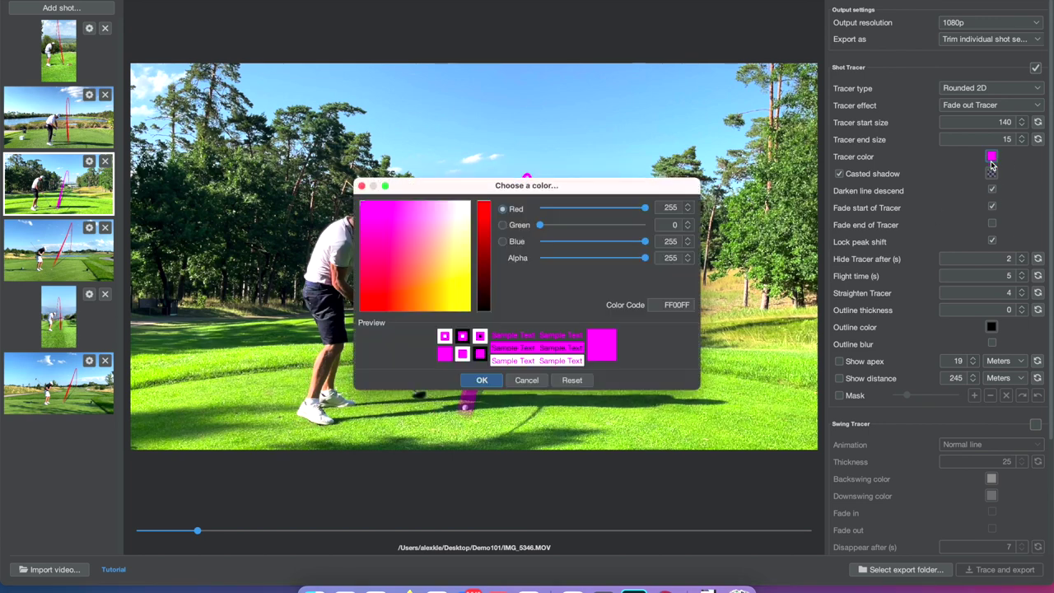
{"action": "left_click_drag", "start_coordinate": [644, 242], "coordinate": [540, 241]}
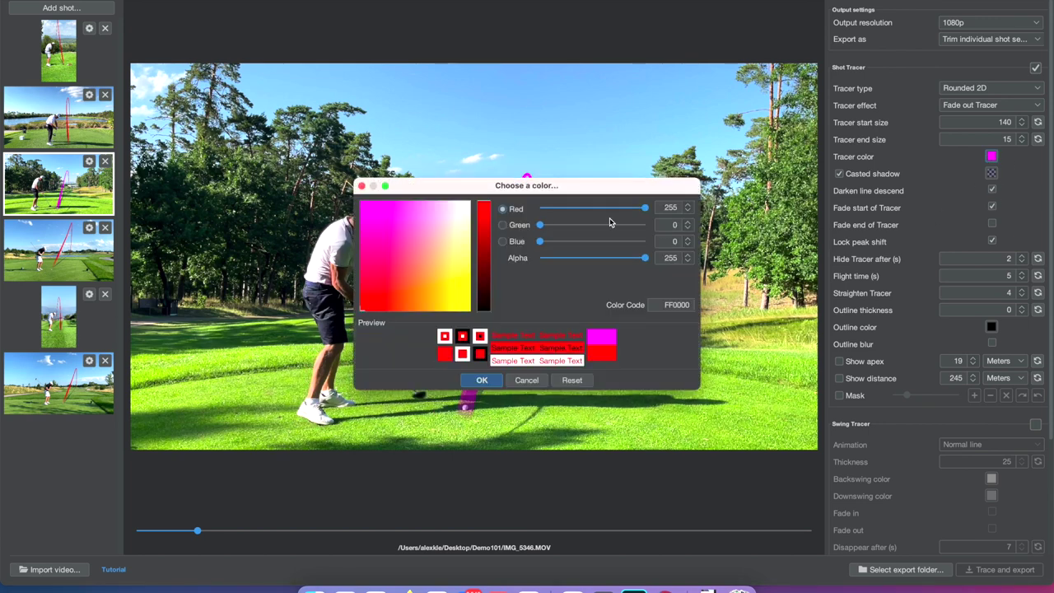
{"action": "left_click_drag", "start_coordinate": [645, 258], "coordinate": [611, 262]}
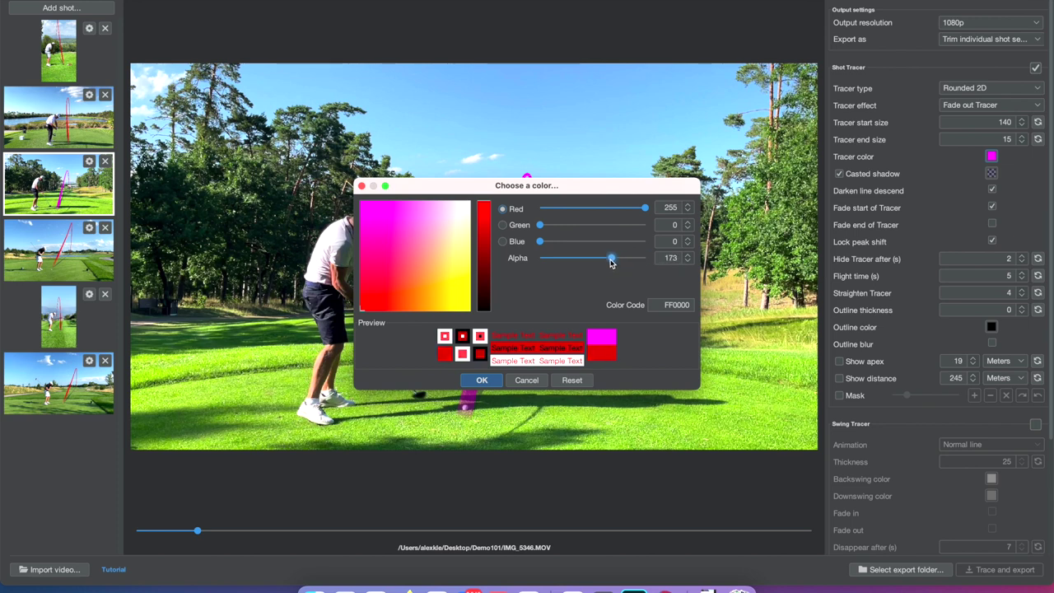
{"action": "left_click", "coordinate": [480, 380]}
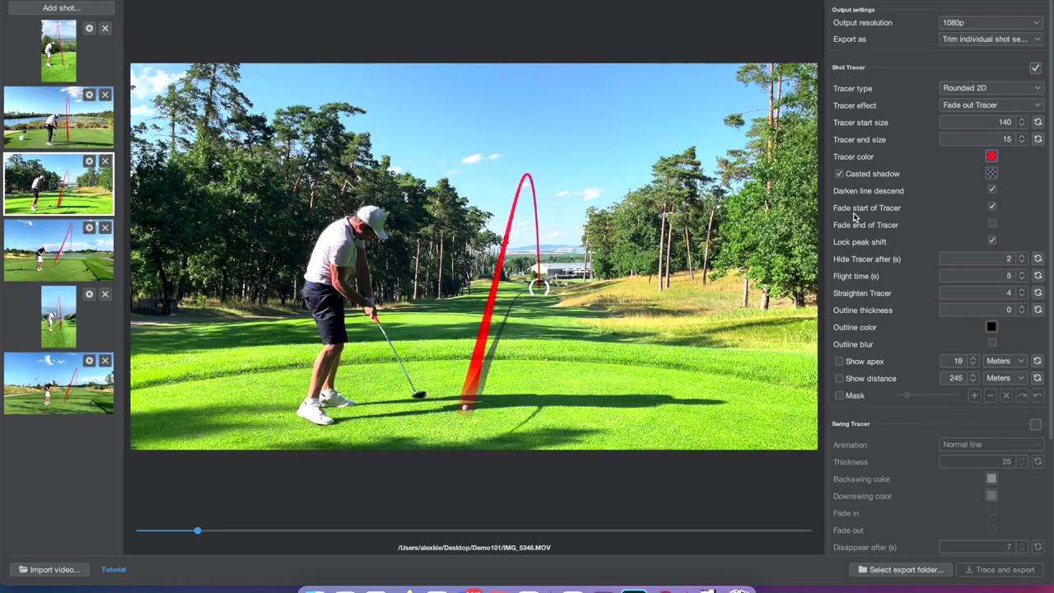
Step: Turn off Fade start of Tracer and compare the 3D, Pointy 2D and Rounded 2D tracer types
{"action": "left_click", "coordinate": [992, 207]}
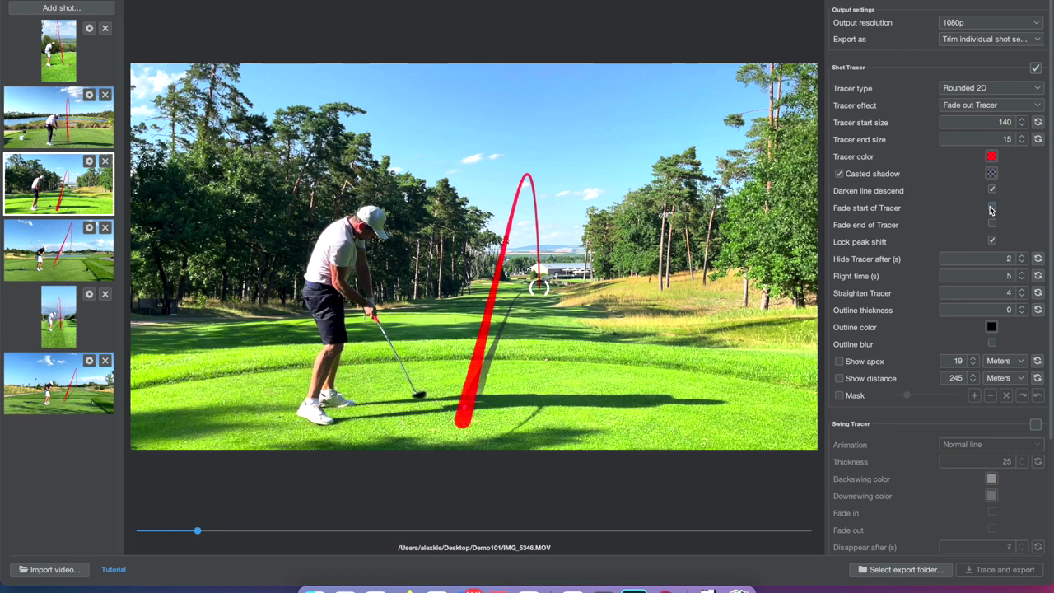
{"action": "left_click", "coordinate": [986, 92]}
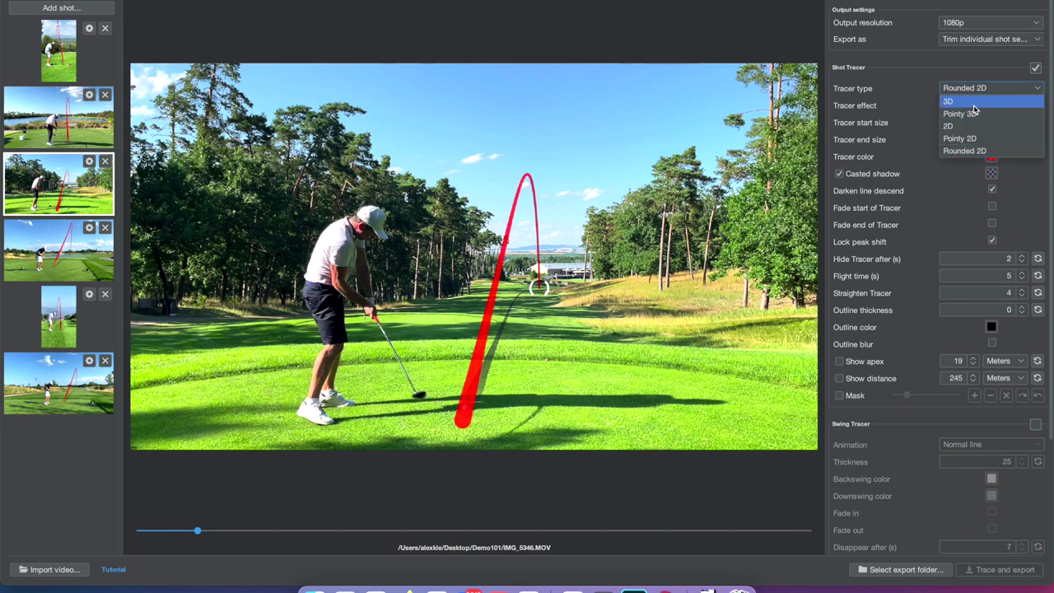
{"action": "left_click", "coordinate": [974, 108]}
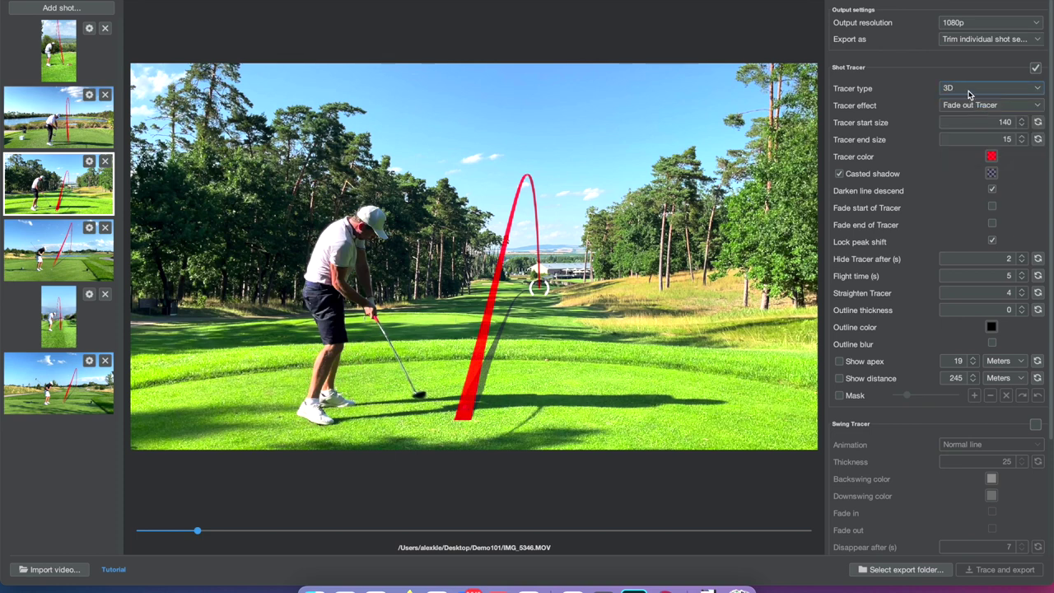
{"action": "left_click", "coordinate": [970, 91]}
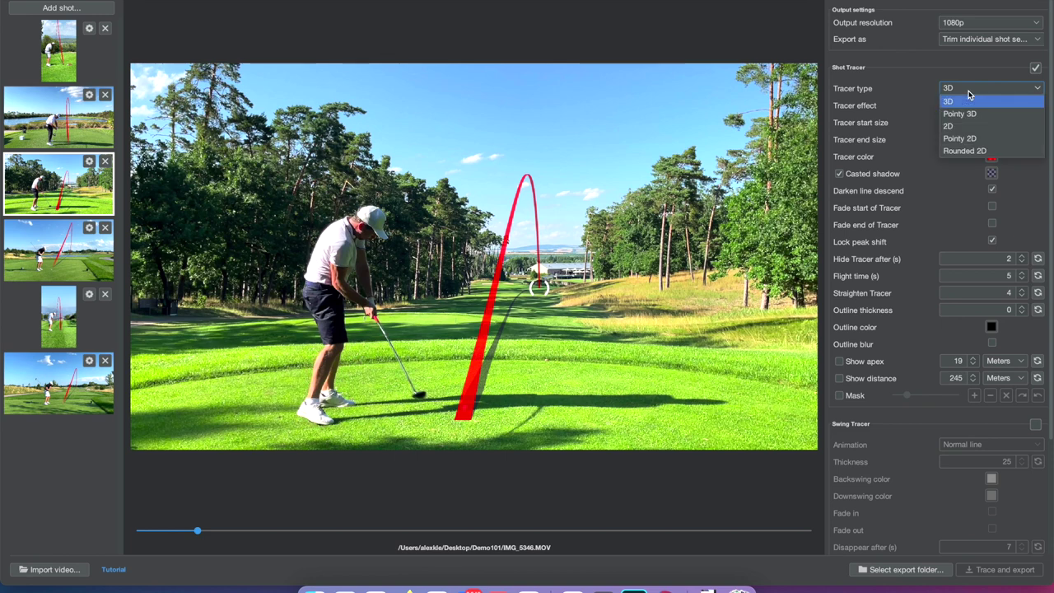
{"action": "left_click", "coordinate": [963, 139]}
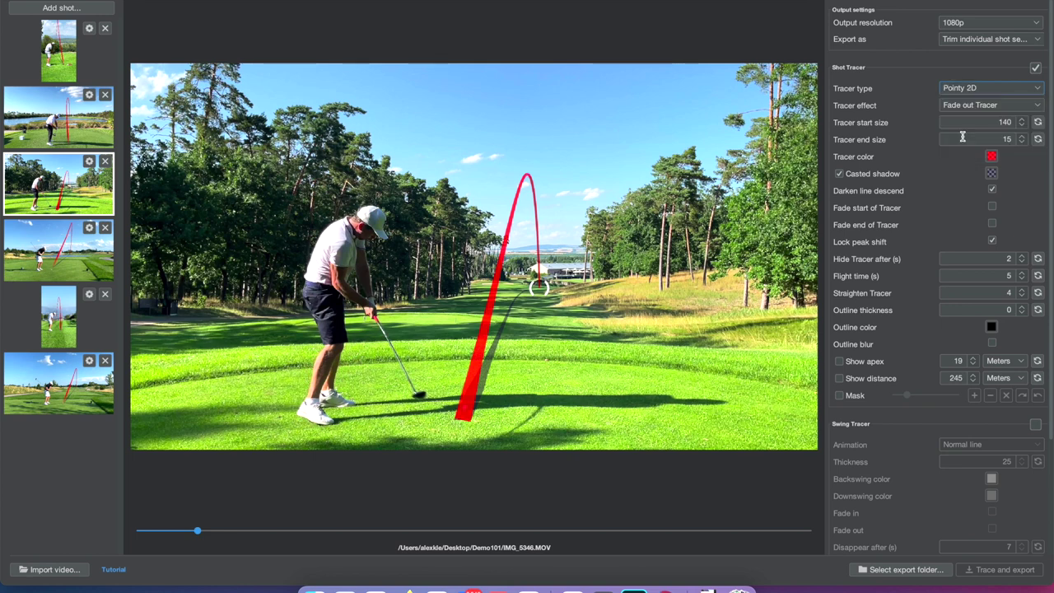
{"action": "left_click", "coordinate": [971, 90]}
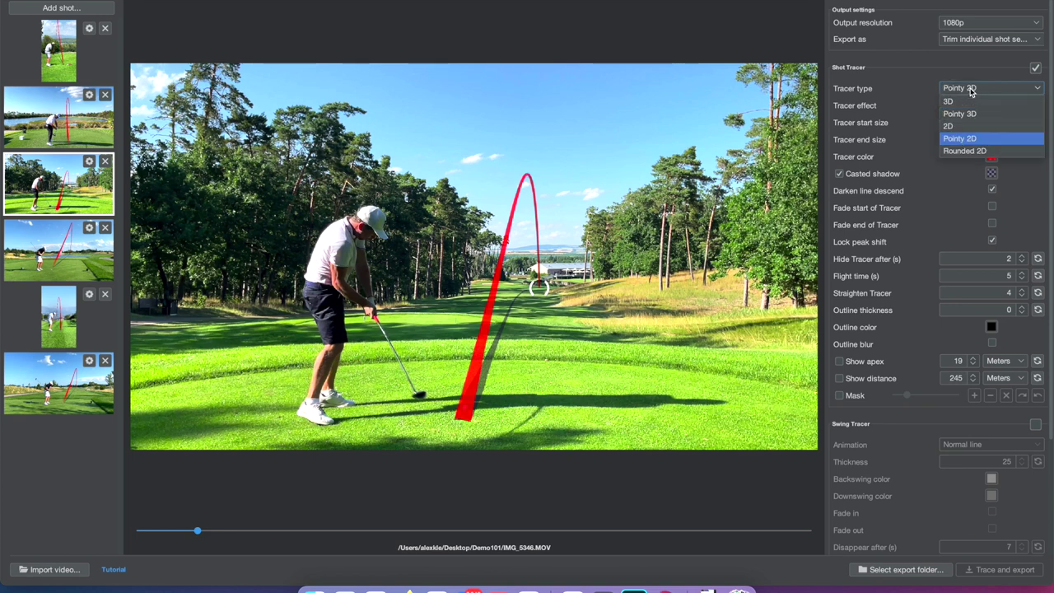
{"action": "left_click", "coordinate": [971, 91]}
{"action": "left_click", "coordinate": [971, 88]}
{"action": "left_click", "coordinate": [969, 155]}
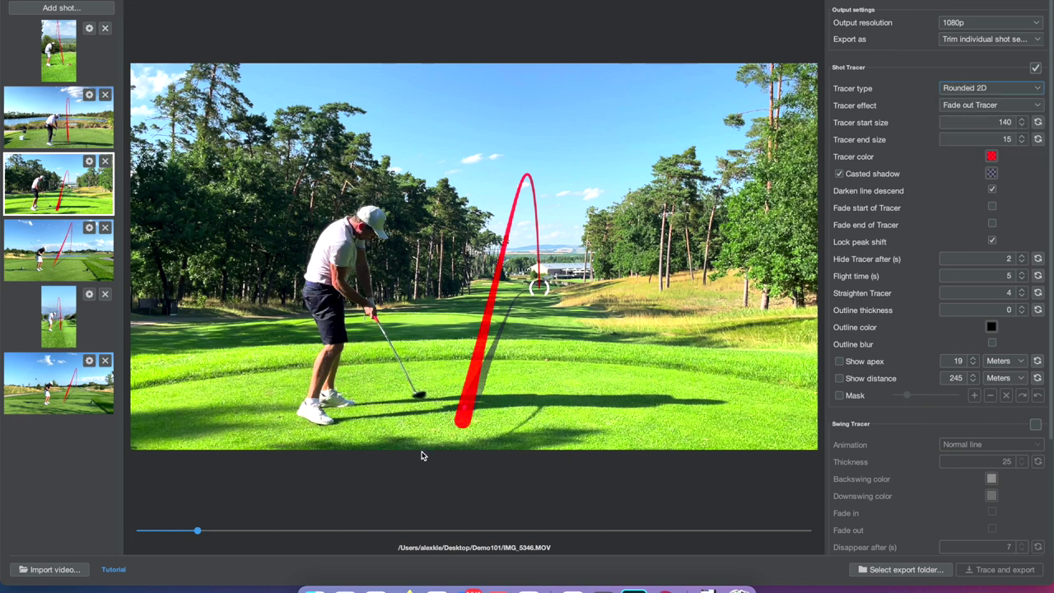
Step: Set the tracer type of the IMG_5346.MOV shot to Pointy 2D and turn on Fade start of Tracer
{"action": "left_click", "coordinate": [969, 89]}
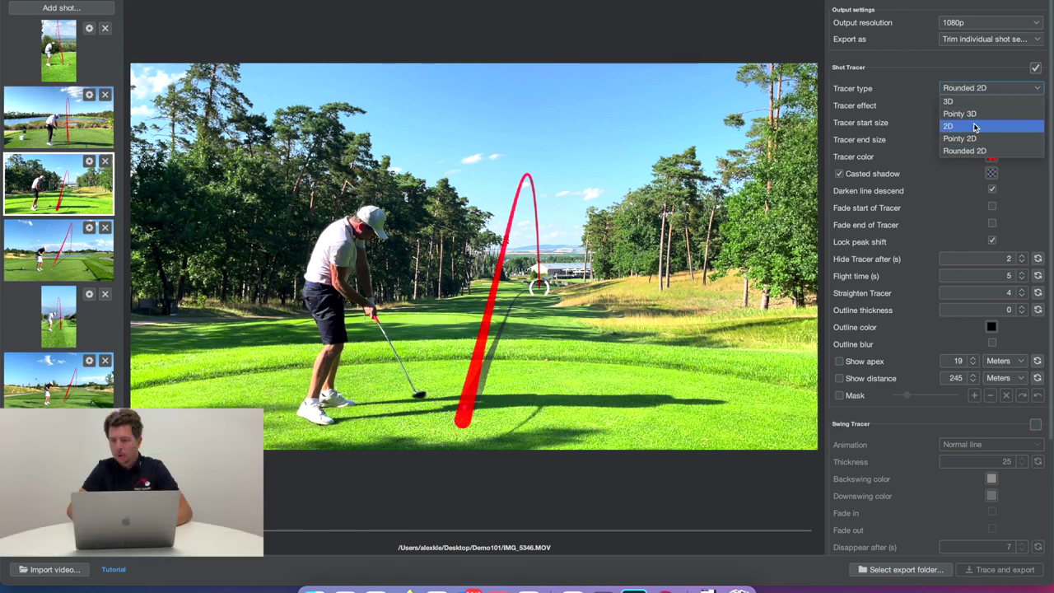
{"action": "left_click", "coordinate": [971, 137]}
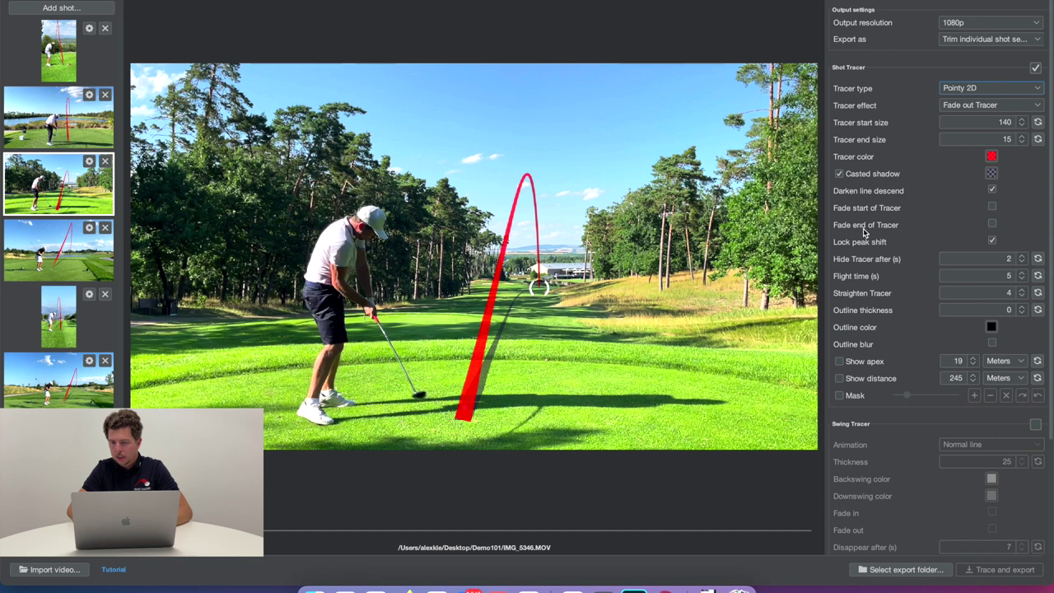
{"action": "left_click", "coordinate": [992, 208]}
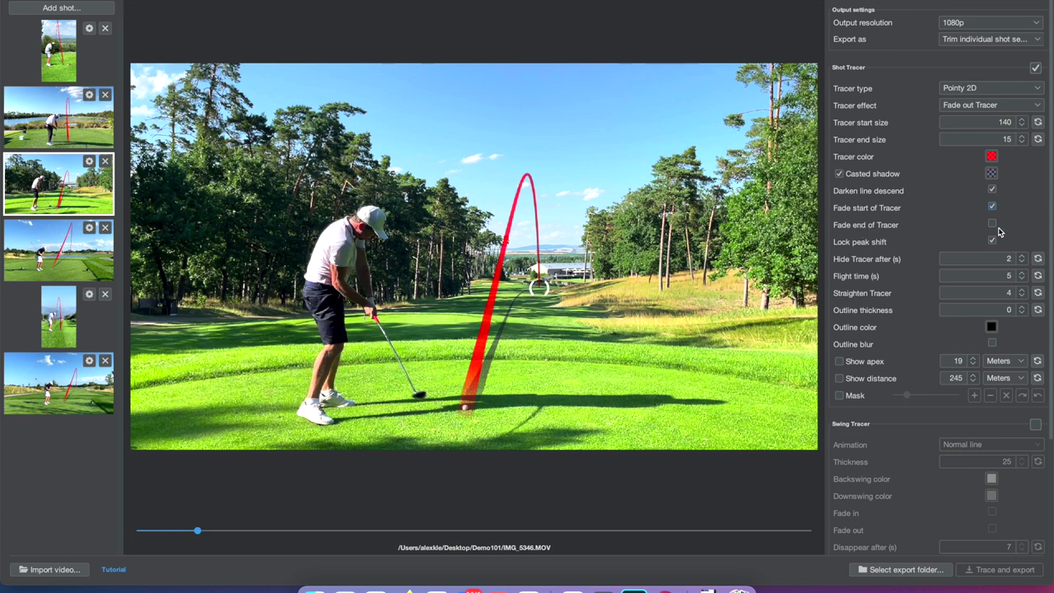
Step: Turn on Fade end of Tracer and shift the landing point of the IMG_5346.MOV shot slightly to the left along the fairway
{"action": "left_click", "coordinate": [992, 225]}
{"action": "left_click", "coordinate": [992, 224]}
{"action": "left_click_drag", "start_coordinate": [539, 287], "coordinate": [539, 290]}
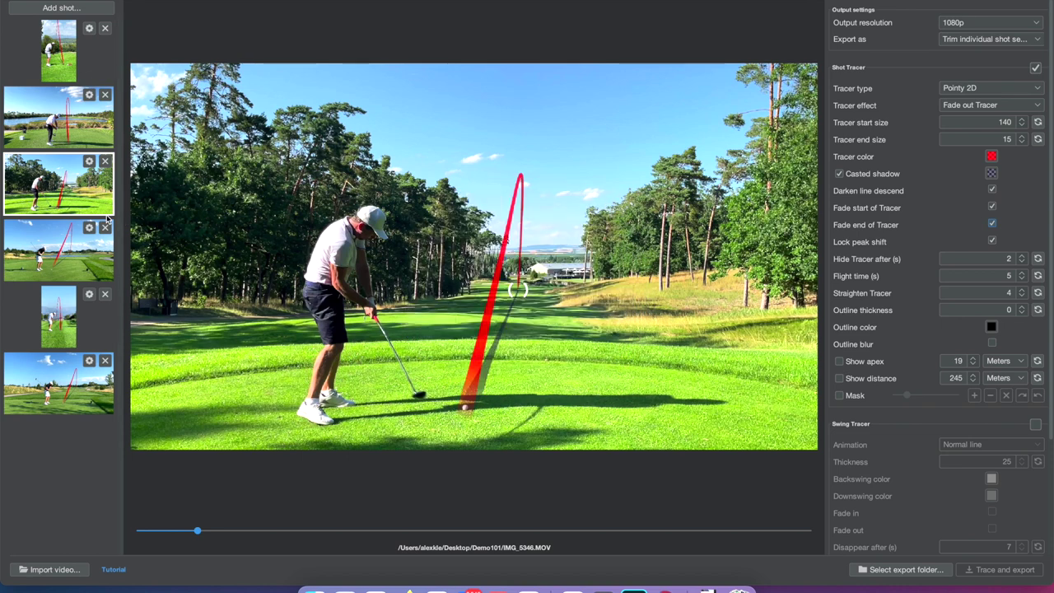
{"action": "left_click", "coordinate": [74, 383]}
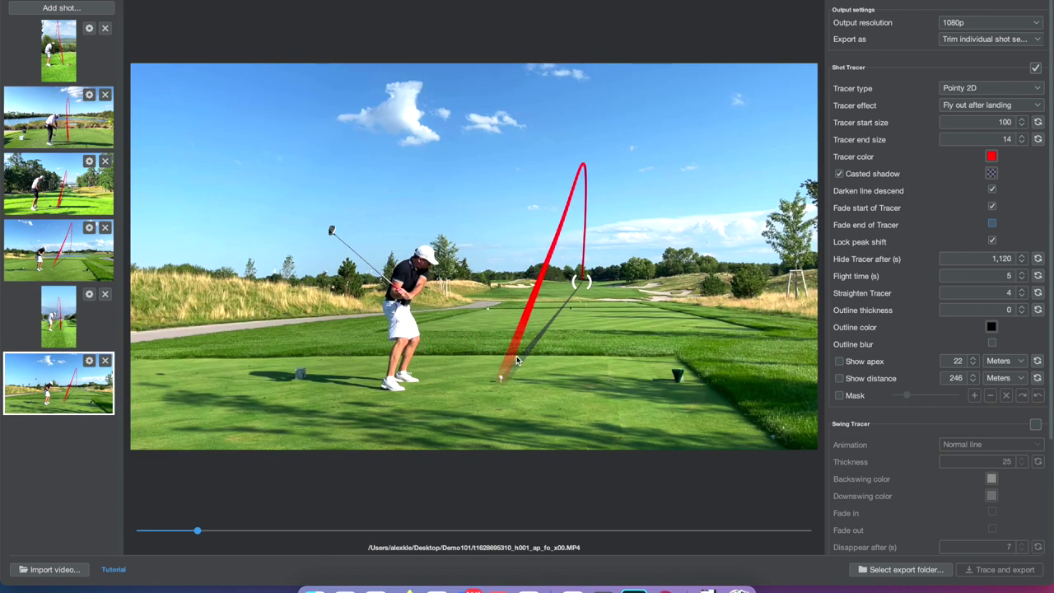
{"action": "left_click", "coordinate": [76, 258]}
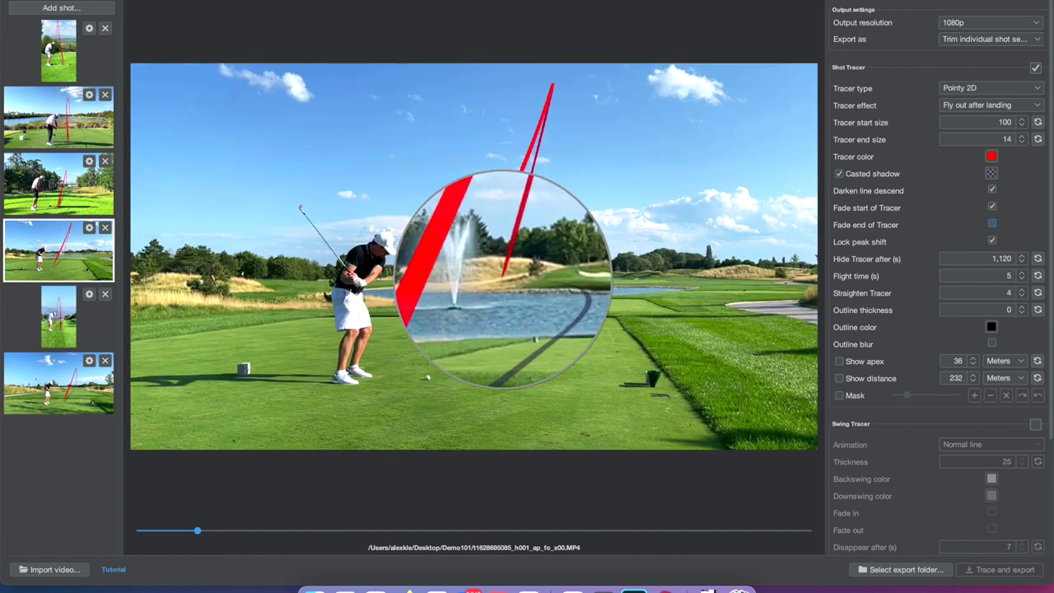
{"action": "left_click_drag", "start_coordinate": [577, 280], "coordinate": [554, 281]}
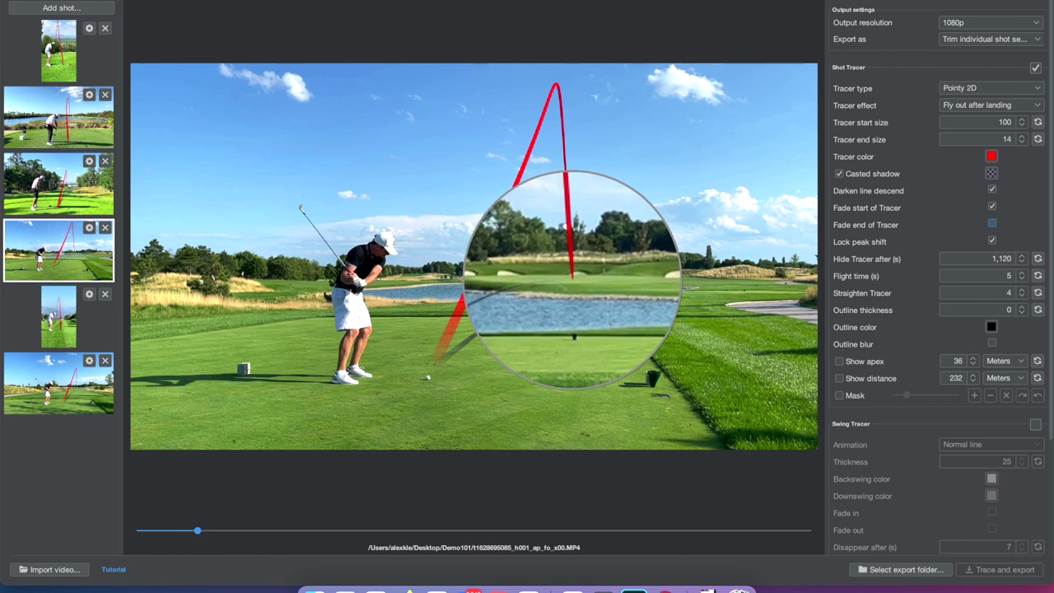
{"action": "left_click", "coordinate": [88, 360]}
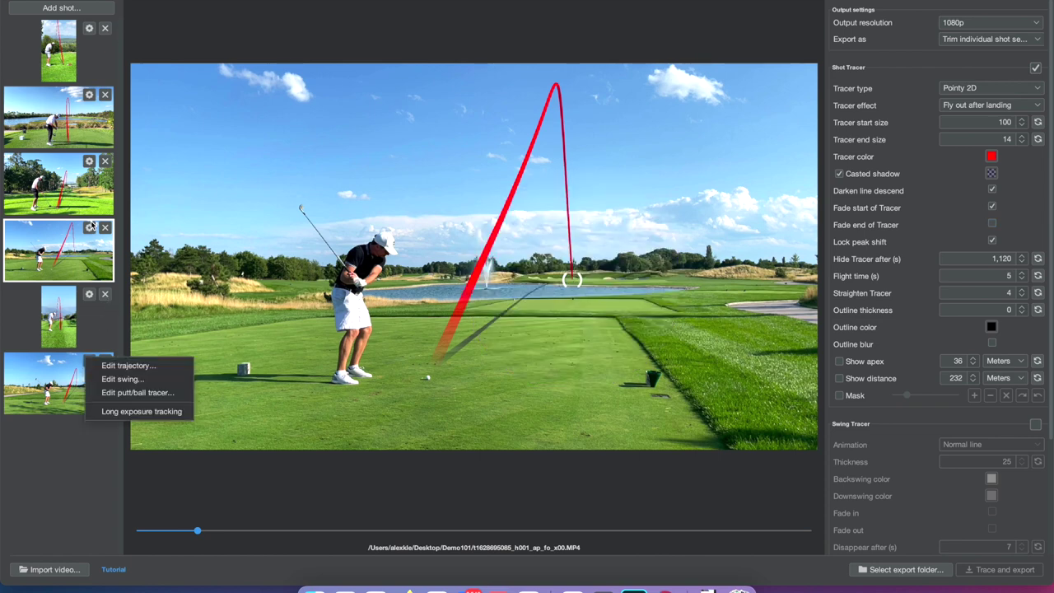
{"action": "left_click", "coordinate": [89, 227]}
{"action": "left_click", "coordinate": [132, 230]}
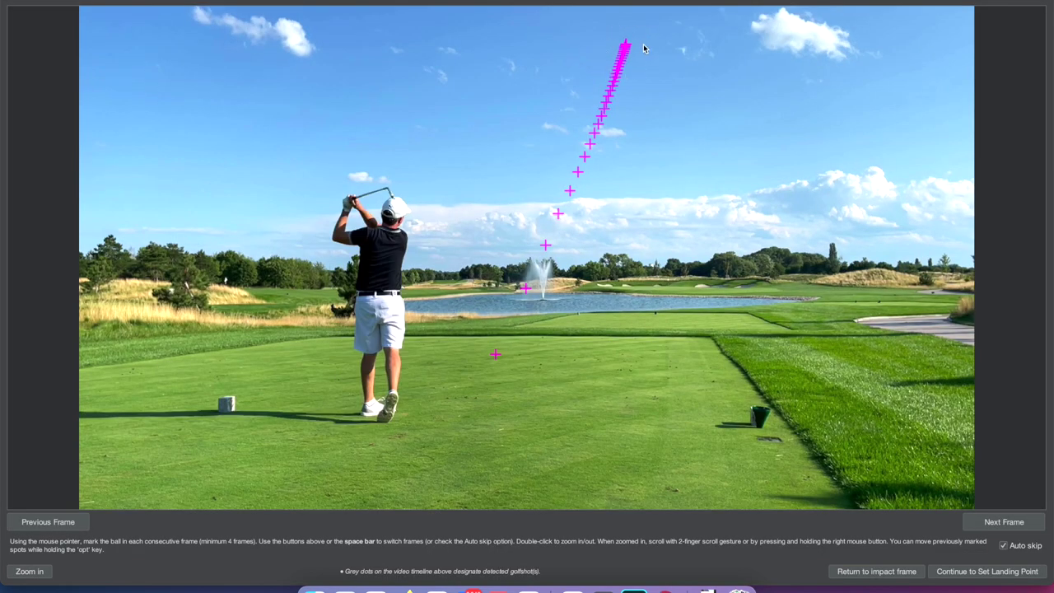
{"action": "left_click", "coordinate": [892, 572]}
{"action": "left_click", "coordinate": [937, 571]}
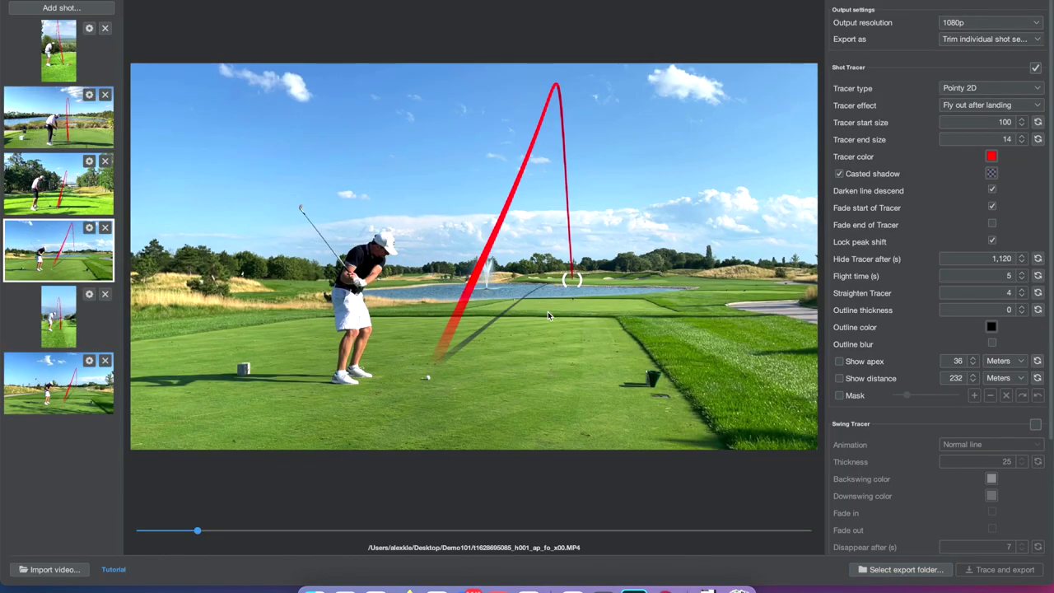
Step: Fine-tune the landing point of the fountain shot with Lock peak shift off, and turn Lock peak shift back on
{"action": "left_click_drag", "start_coordinate": [571, 280], "coordinate": [566, 284]}
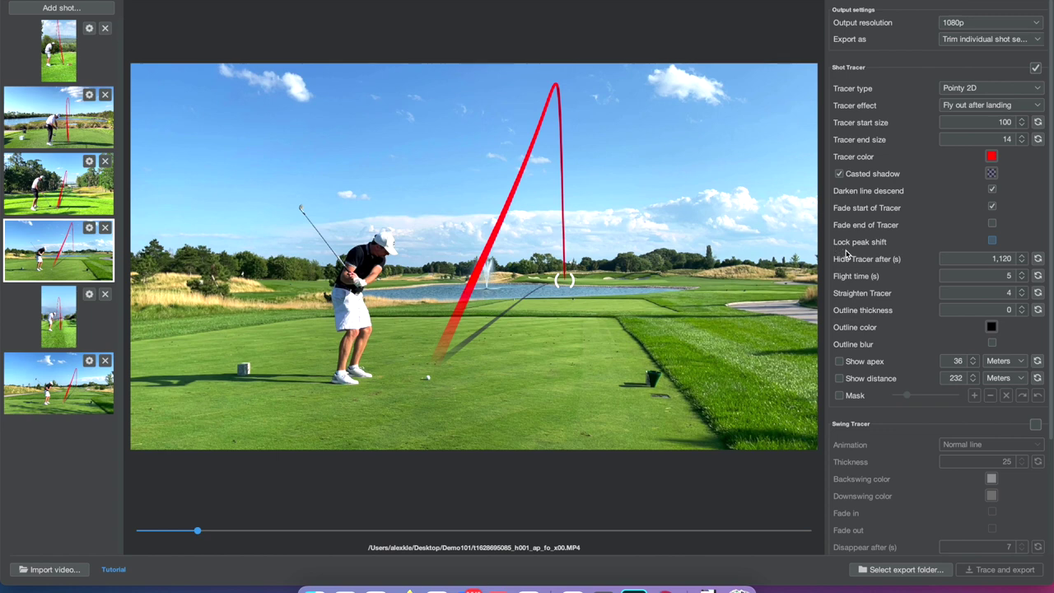
{"action": "left_click", "coordinate": [993, 241]}
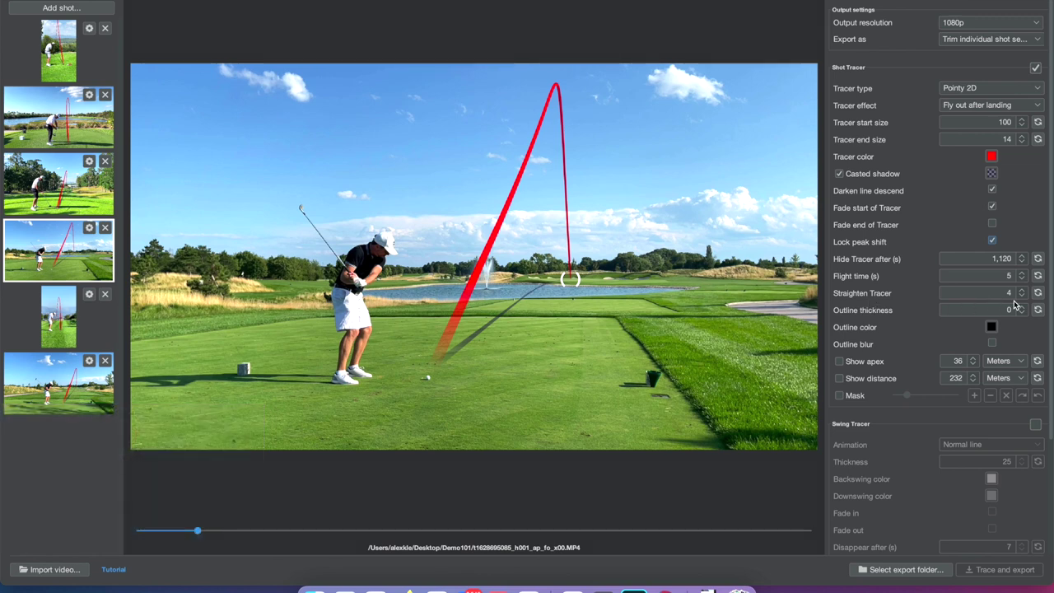
Step: Lower the Straighten Tracer value of the IMG_5346.MOV shot to 3
{"action": "left_click", "coordinate": [51, 188]}
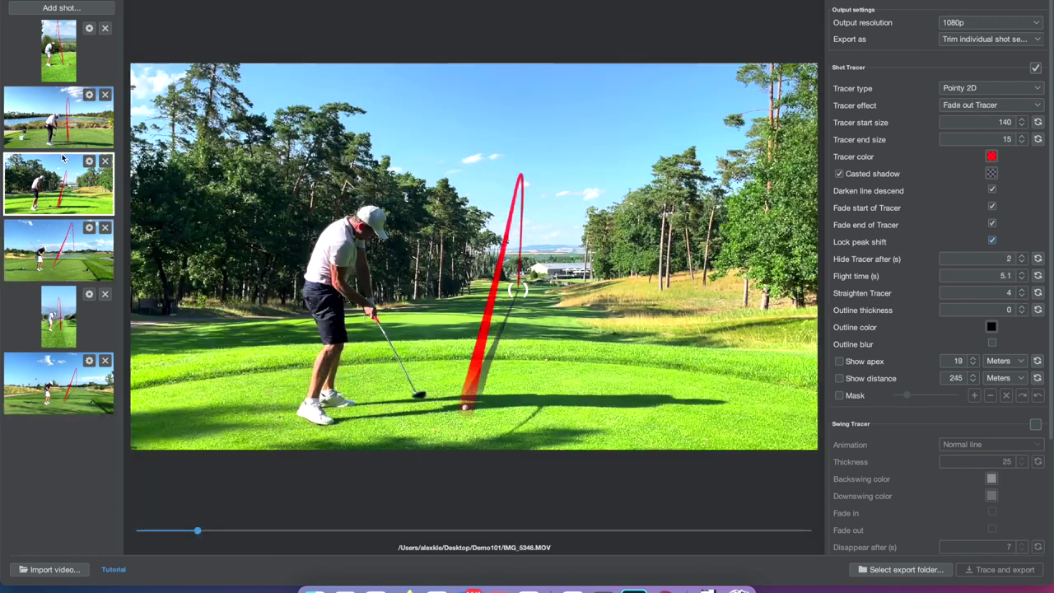
{"action": "left_click", "coordinate": [1022, 297]}
{"action": "left_click", "coordinate": [1022, 296]}
{"action": "left_click", "coordinate": [1022, 297]}
Step: Try lower and higher Straighten Tracer values on the IMG_6285 3.MOV shot, and return to the IMG_5346.MOV shot
{"action": "left_click", "coordinate": [63, 134]}
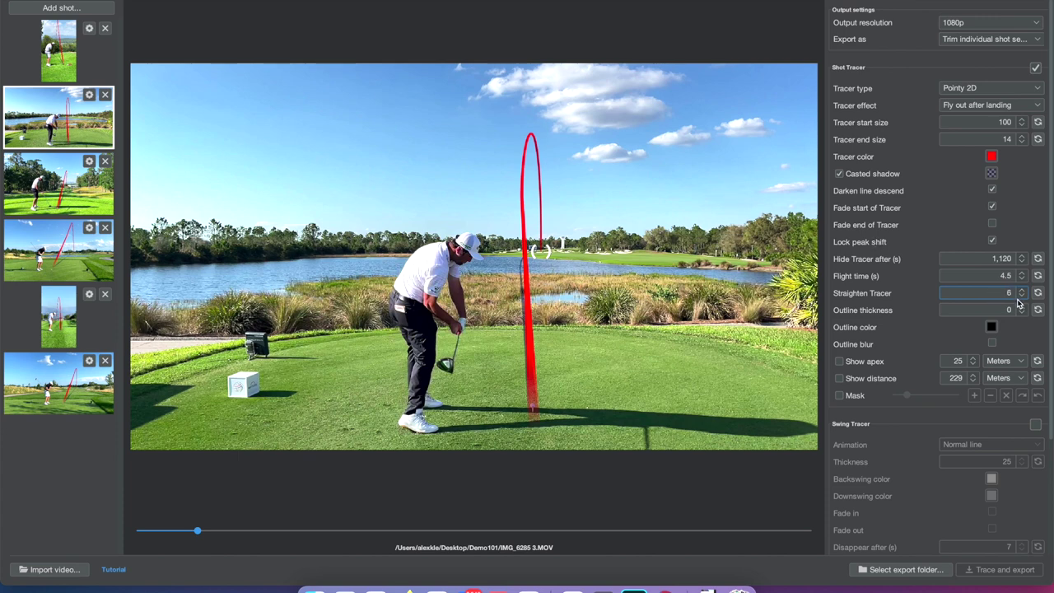
{"action": "left_click", "coordinate": [1021, 297]}
{"action": "left_click", "coordinate": [1020, 297]}
{"action": "left_click", "coordinate": [1021, 291]}
{"action": "left_click", "coordinate": [1021, 292]}
{"action": "left_click", "coordinate": [1021, 292]}
{"action": "left_click", "coordinate": [85, 188]}
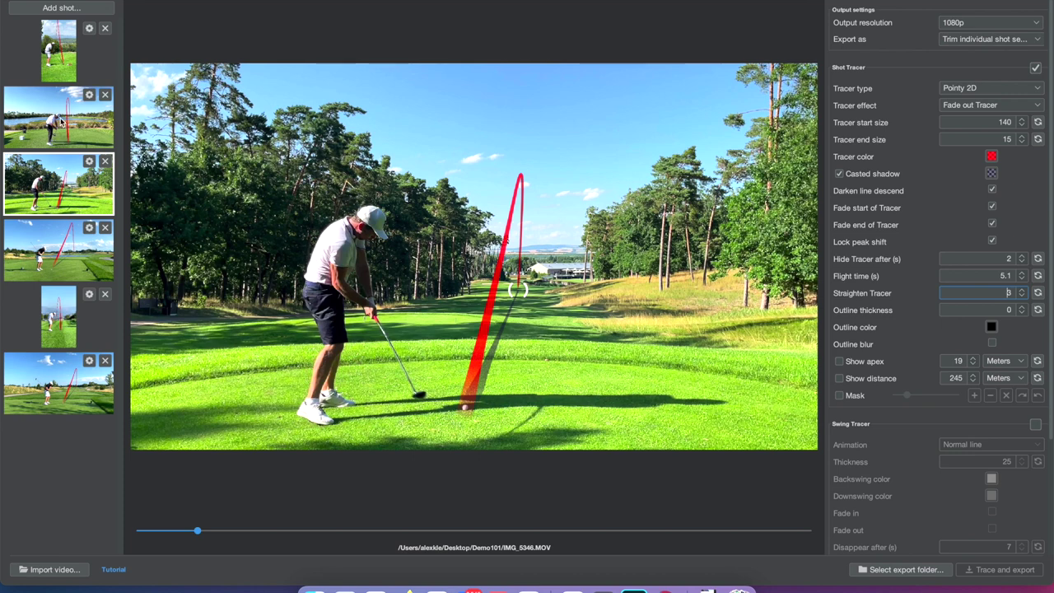
Step: Look through the other shots, select the IMG_4746.mov shot and set its tracer start size to 150
{"action": "left_click", "coordinate": [62, 121]}
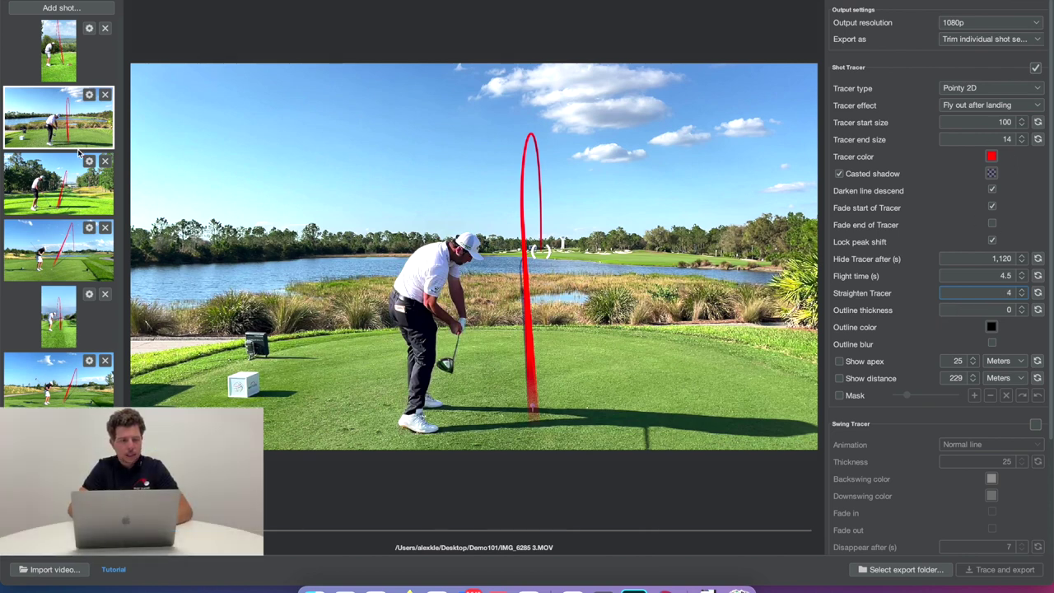
{"action": "left_click", "coordinate": [63, 183]}
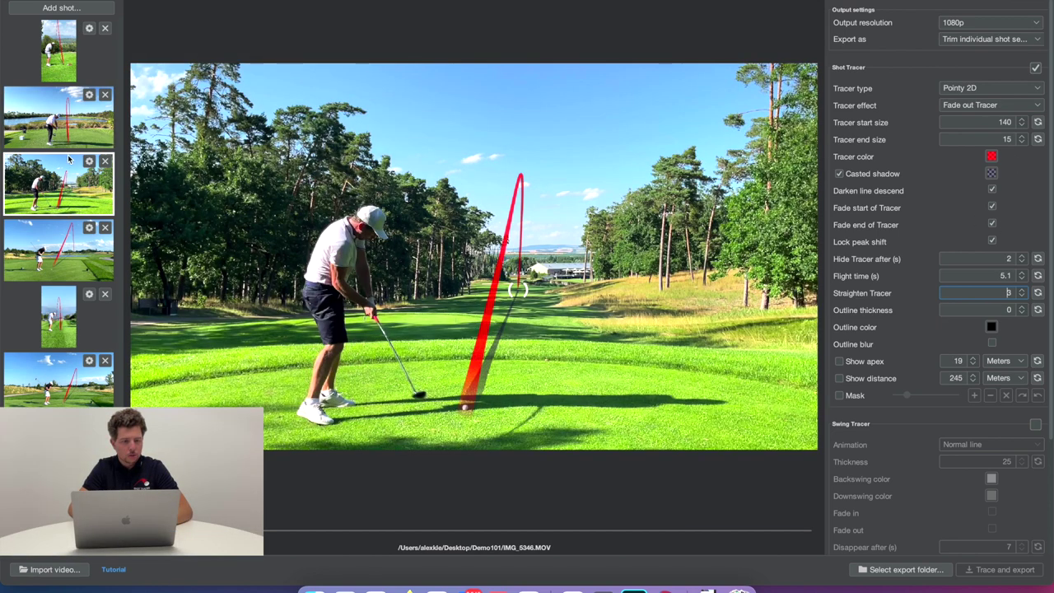
{"action": "left_click", "coordinate": [64, 263]}
{"action": "left_click", "coordinate": [66, 314]}
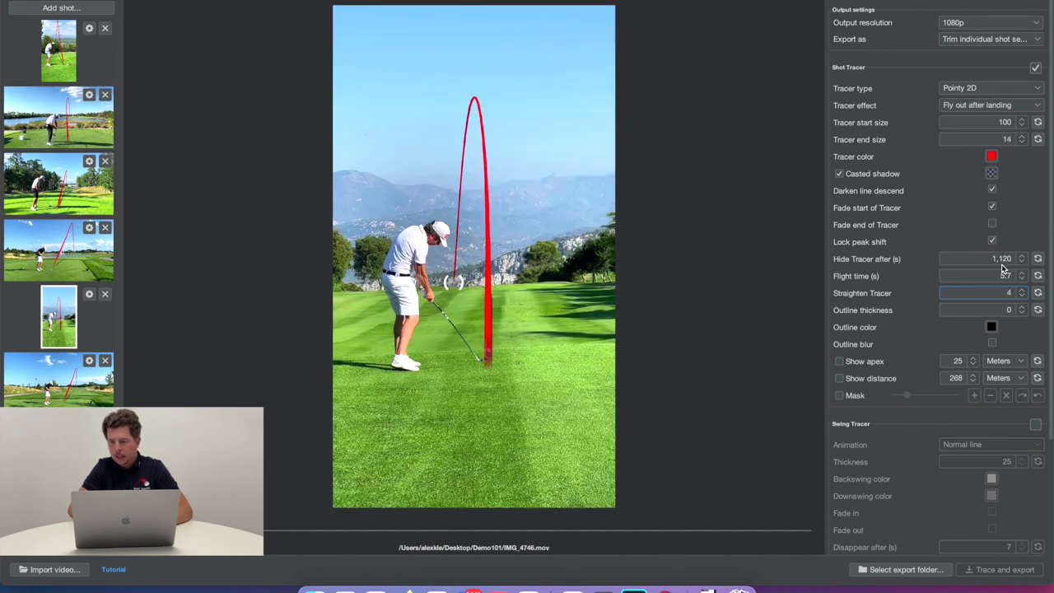
{"action": "double_click", "coordinate": [1005, 122]}
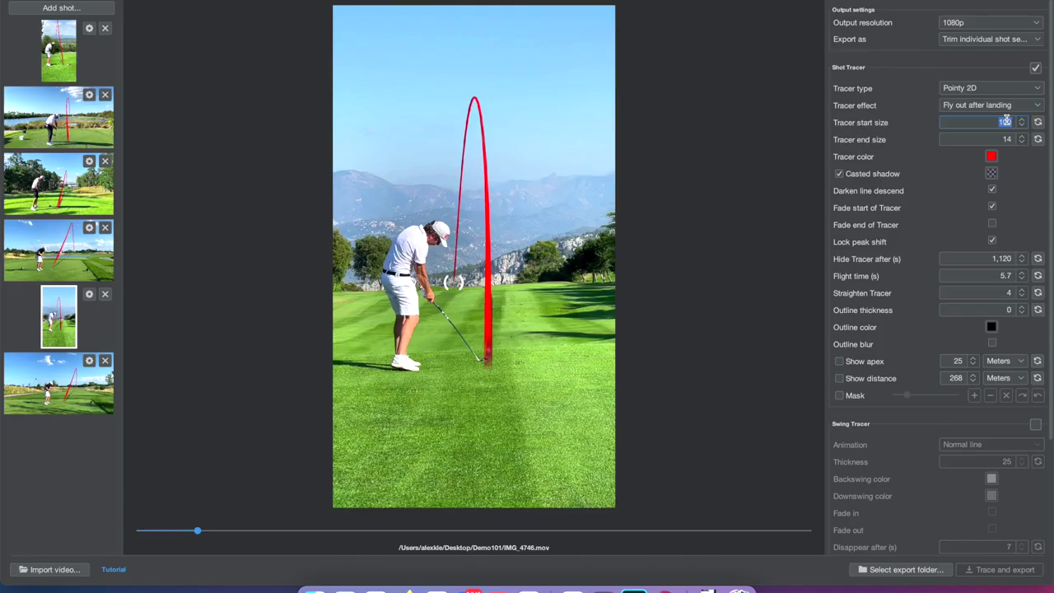
{"action": "key", "text": "BackSpace"}
{"action": "type", "text": "150"}
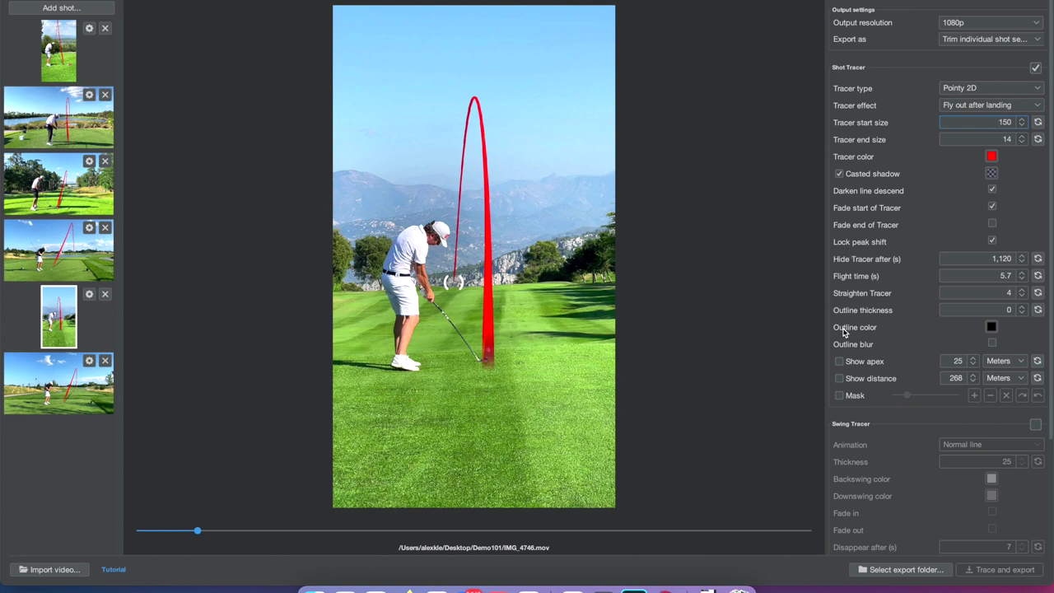
Step: Give the IMG_4746.mov tracer a blue outline with thickness 180, and try Outline blur on and off
{"action": "left_click", "coordinate": [991, 327]}
{"action": "left_click_drag", "start_coordinate": [429, 294], "coordinate": [336, 161]}
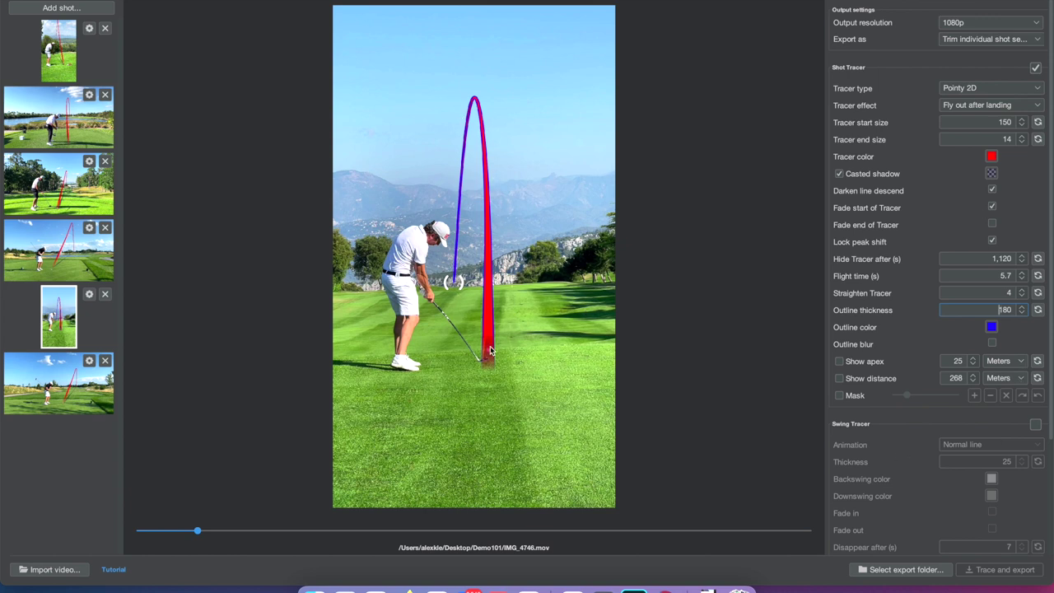
{"action": "left_click", "coordinate": [992, 344]}
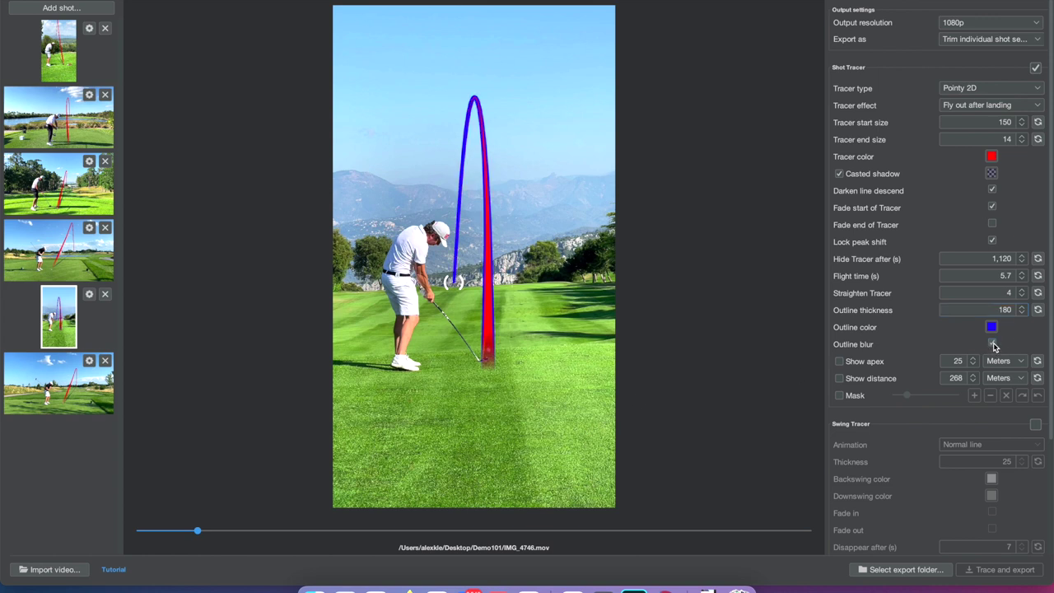
{"action": "double_click", "coordinate": [1003, 309]}
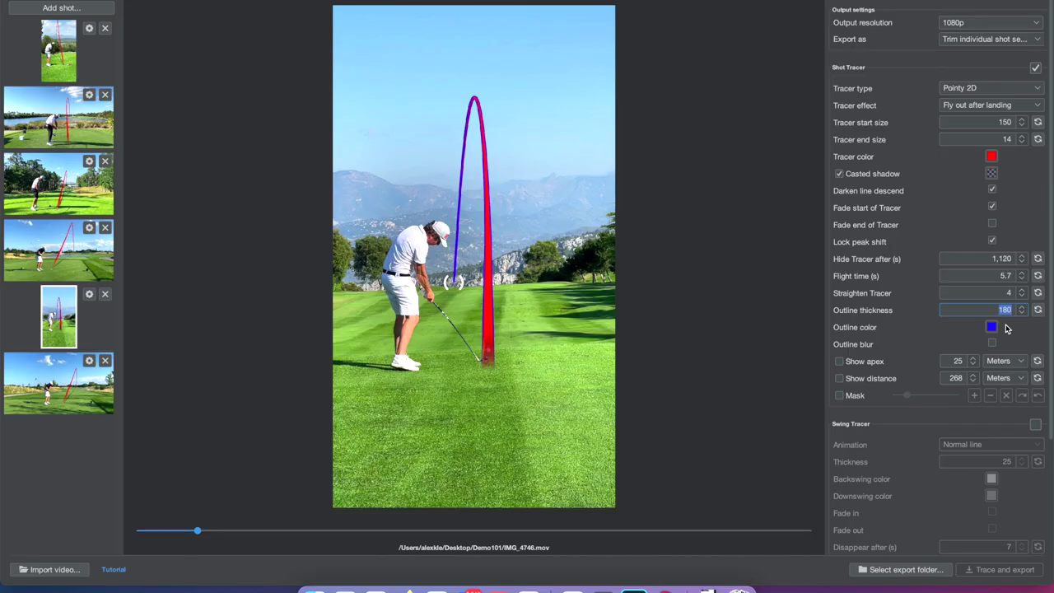
Step: Return to the IMG_5346.MOV shot and show its apex height in Feet
{"action": "left_click", "coordinate": [62, 122]}
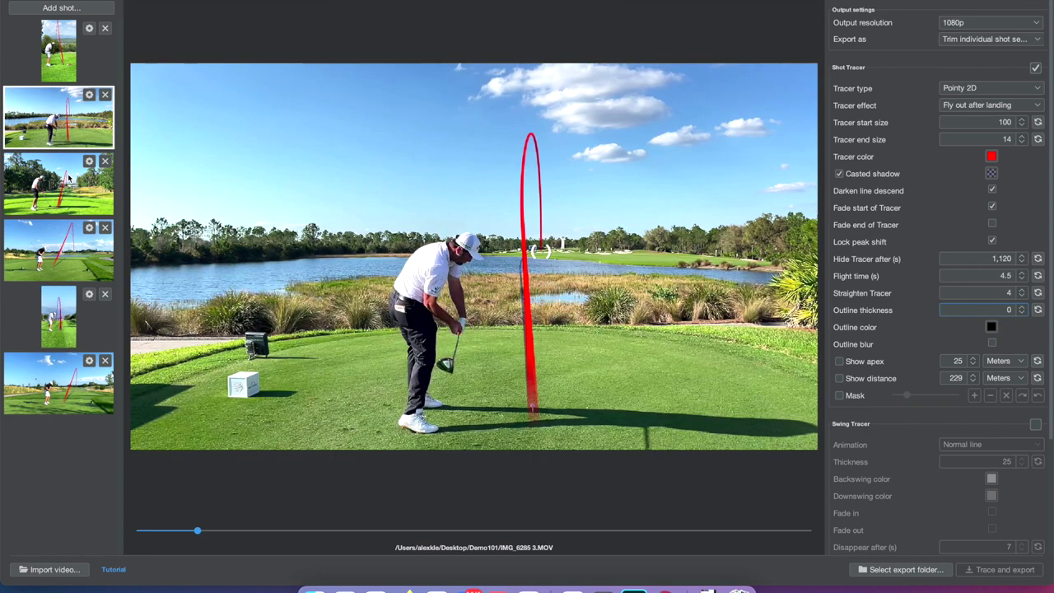
{"action": "left_click", "coordinate": [70, 179]}
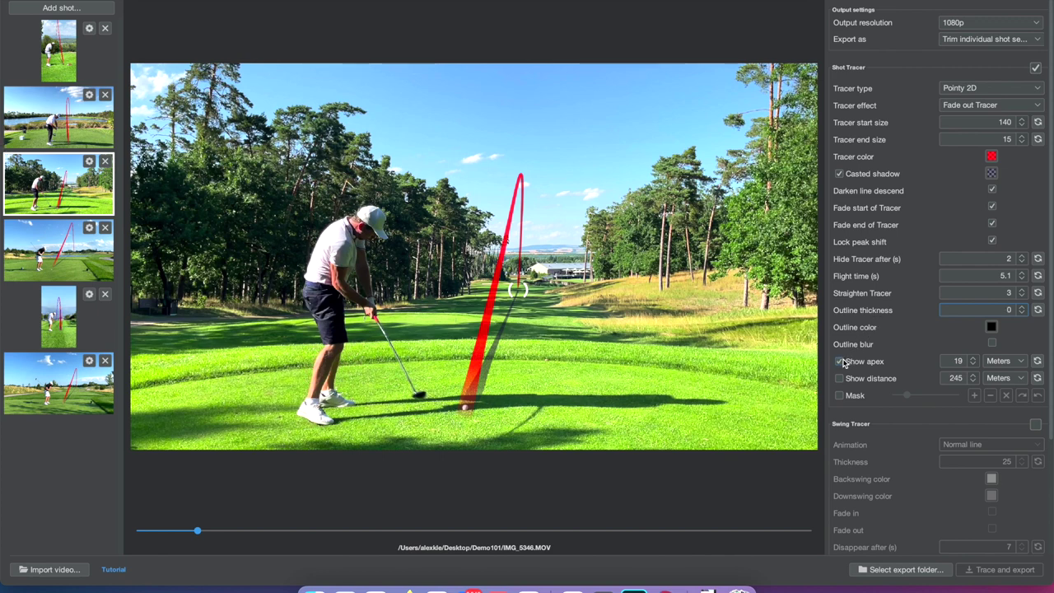
{"action": "left_click", "coordinate": [1004, 361]}
{"action": "left_click", "coordinate": [1005, 376]}
Step: Show the distance on the IMG_5346.MOV shot, try another distance unit, return to Meters and set the distance to 233
{"action": "left_click", "coordinate": [1005, 378]}
{"action": "left_click", "coordinate": [998, 391]}
{"action": "left_click", "coordinate": [1005, 380]}
{"action": "left_click", "coordinate": [998, 404]}
{"action": "double_click", "coordinate": [956, 378]}
{"action": "type", "text": "233"}
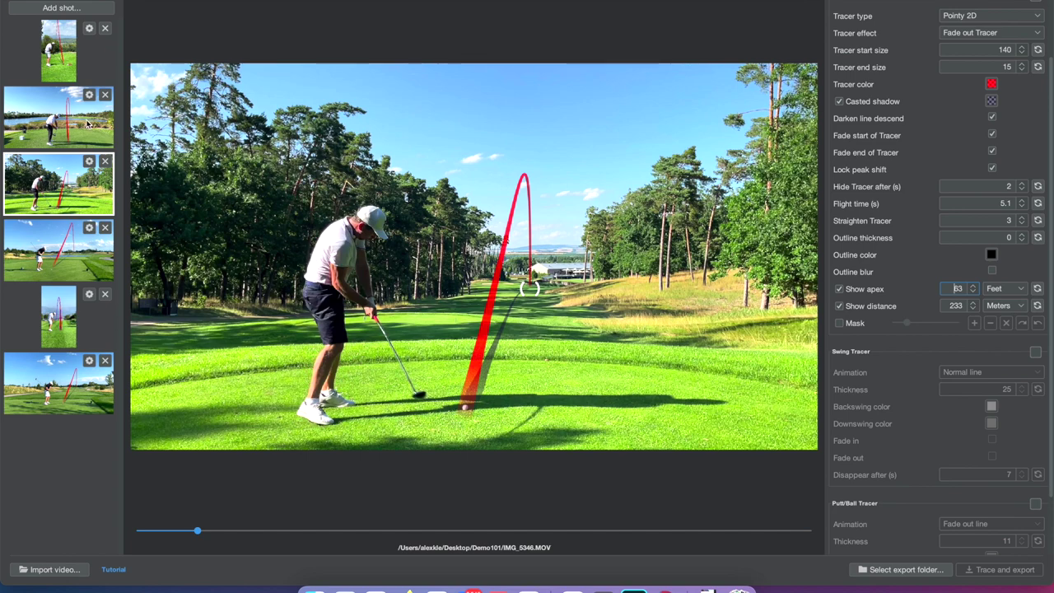
{"action": "left_click", "coordinate": [86, 124]}
{"action": "left_click", "coordinate": [72, 229]}
{"action": "left_click", "coordinate": [71, 198]}
{"action": "left_click", "coordinate": [1036, 355]}
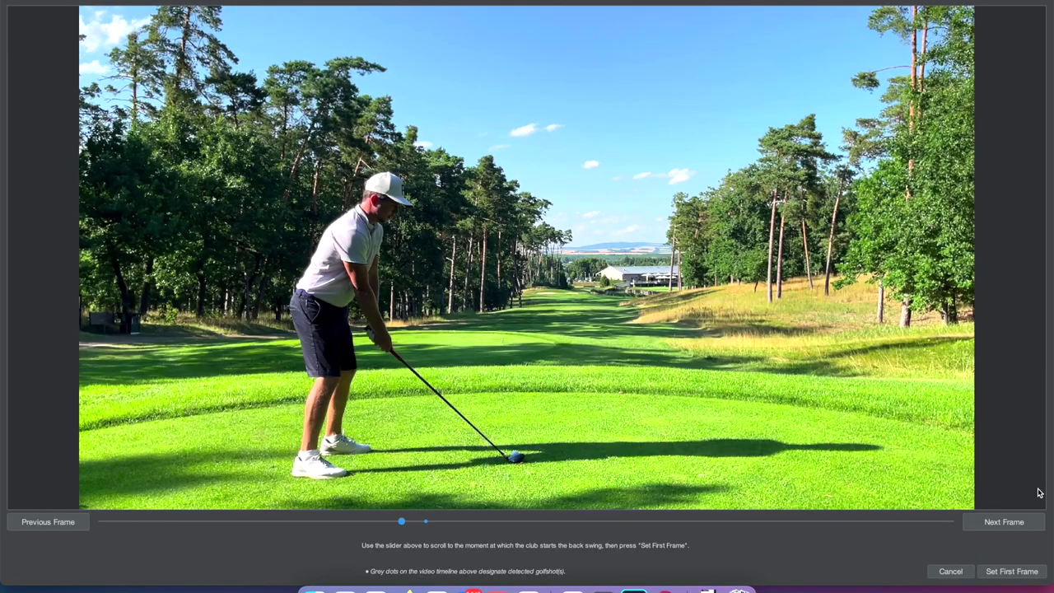
{"action": "left_click", "coordinate": [950, 571]}
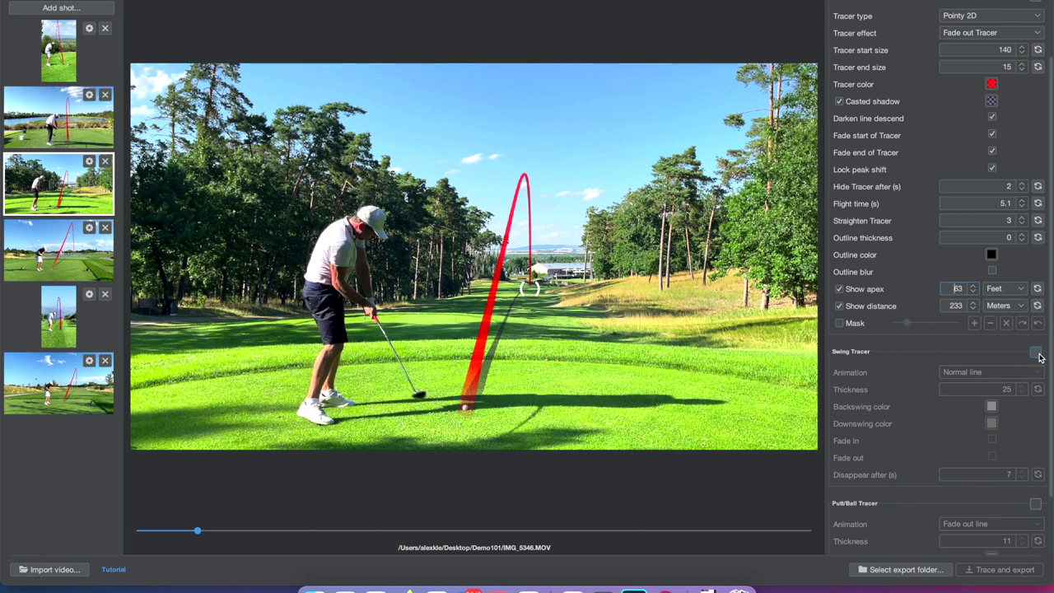
Step: Open the swing editor for the IMG_5346.MOV shot, compare neighboring frames and set the backswing start as the first frame
{"action": "left_click", "coordinate": [90, 161]}
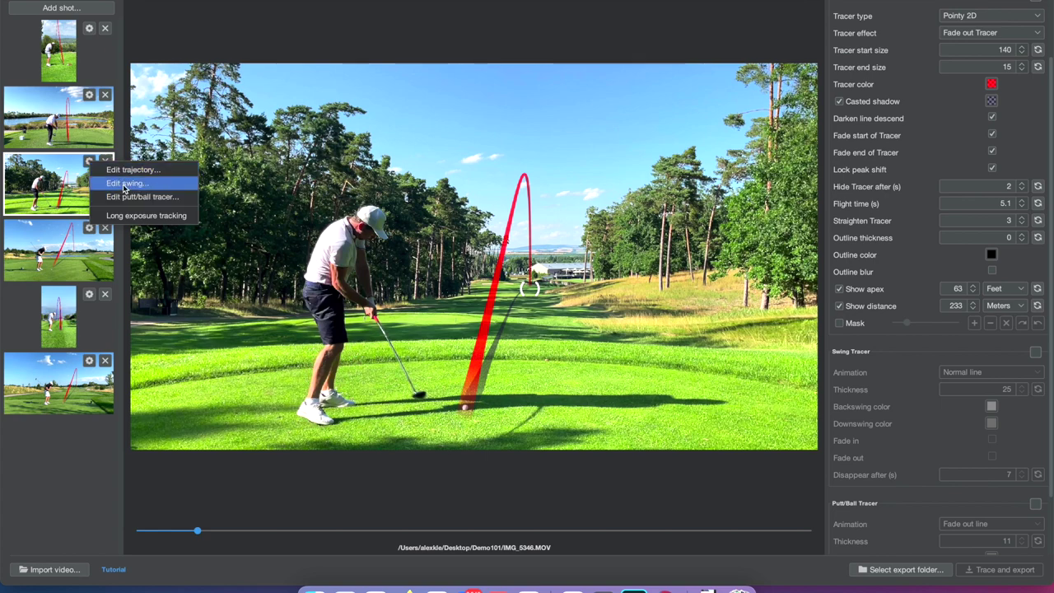
{"action": "left_click", "coordinate": [123, 184]}
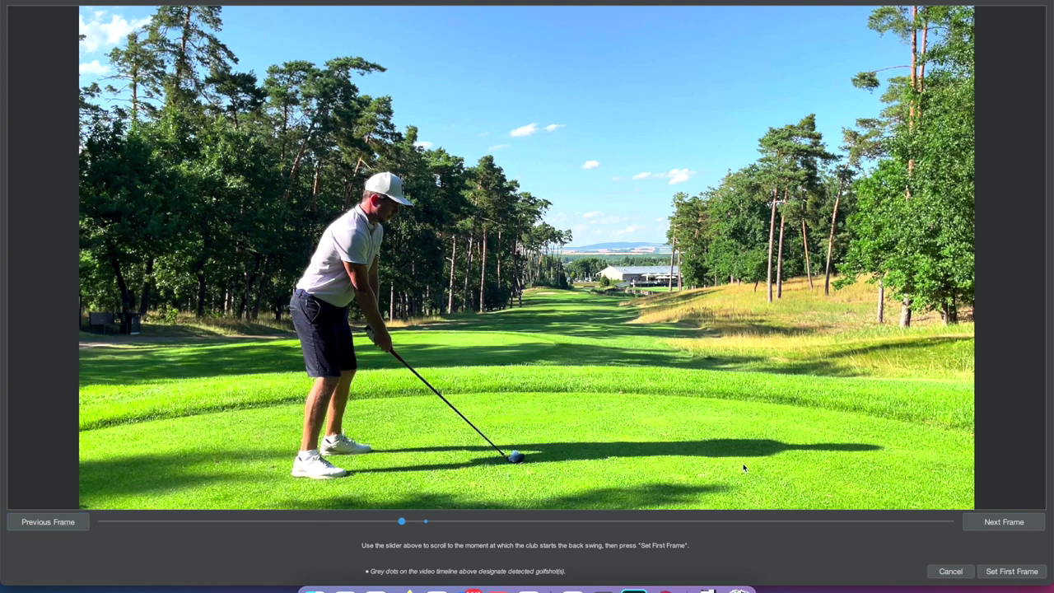
{"action": "left_click", "coordinate": [1033, 522]}
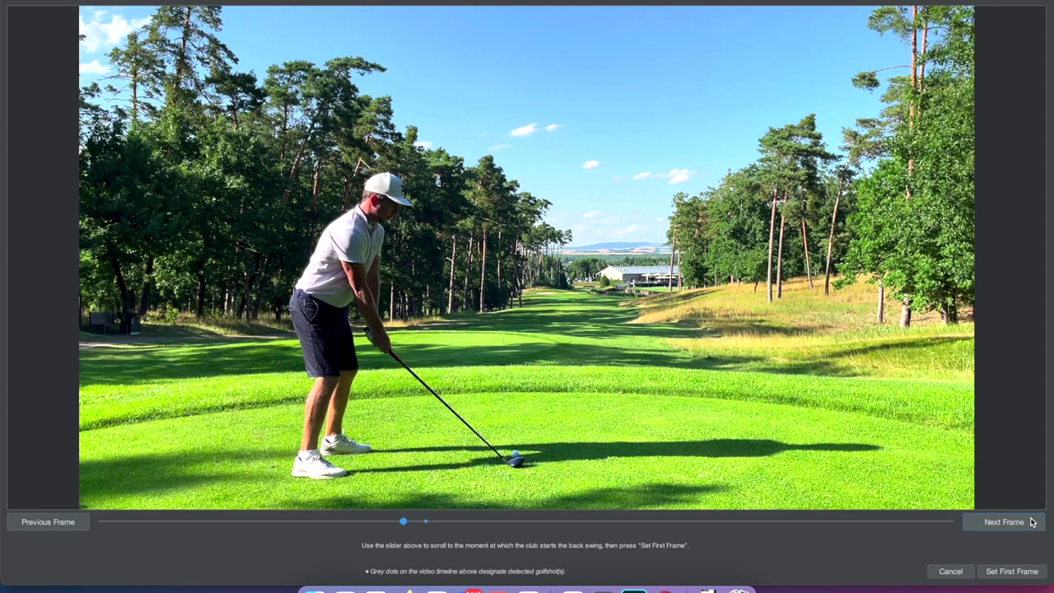
{"action": "left_click", "coordinate": [30, 523]}
{"action": "left_click", "coordinate": [30, 523]}
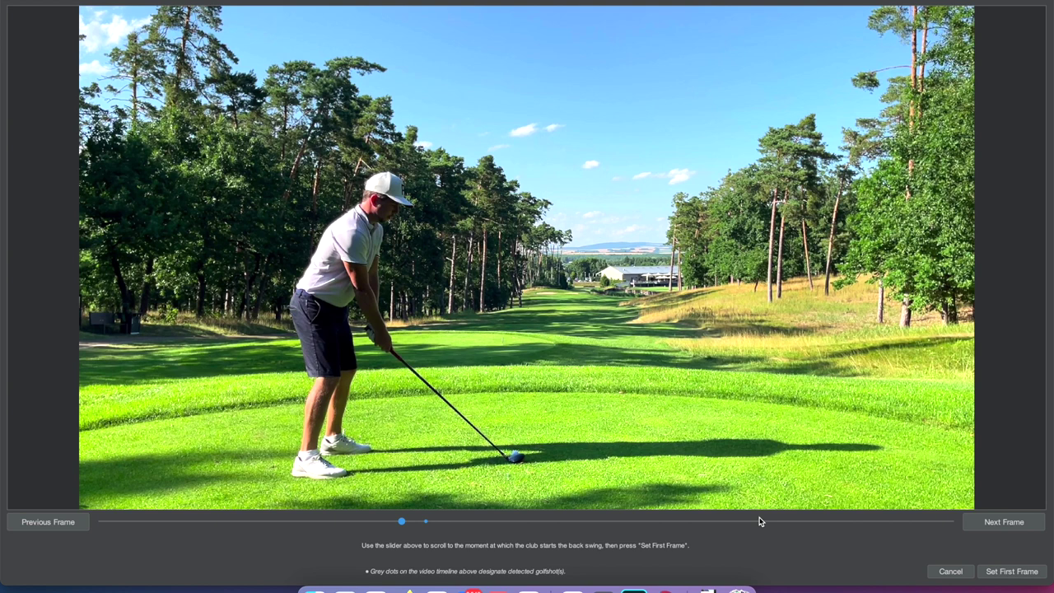
{"action": "left_click", "coordinate": [1012, 573]}
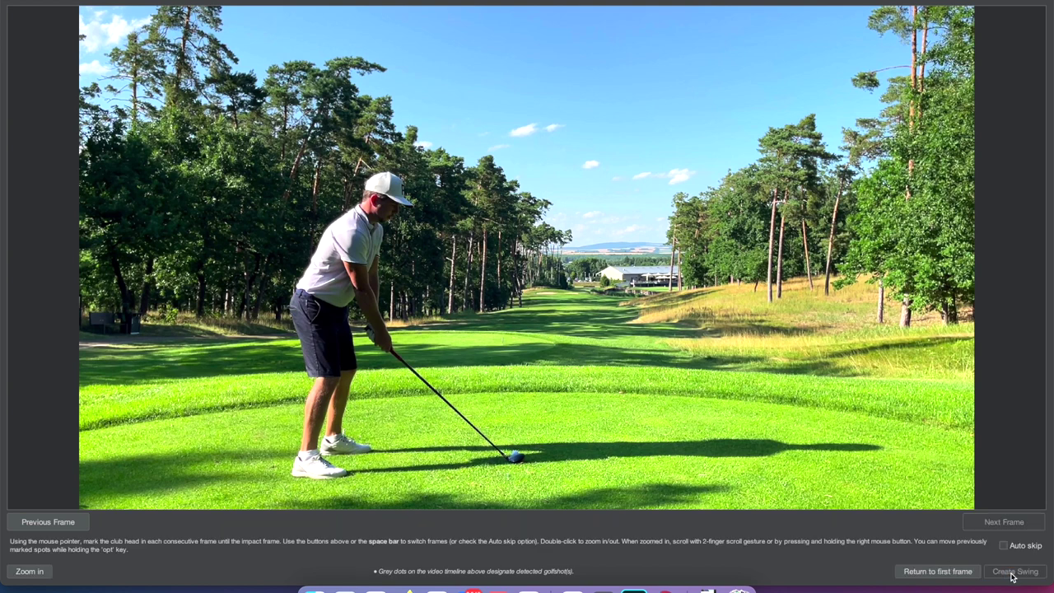
Step: Mark the club head at address and in the first takeaway frames as it moves away from the ball
{"action": "left_click", "coordinate": [533, 463]}
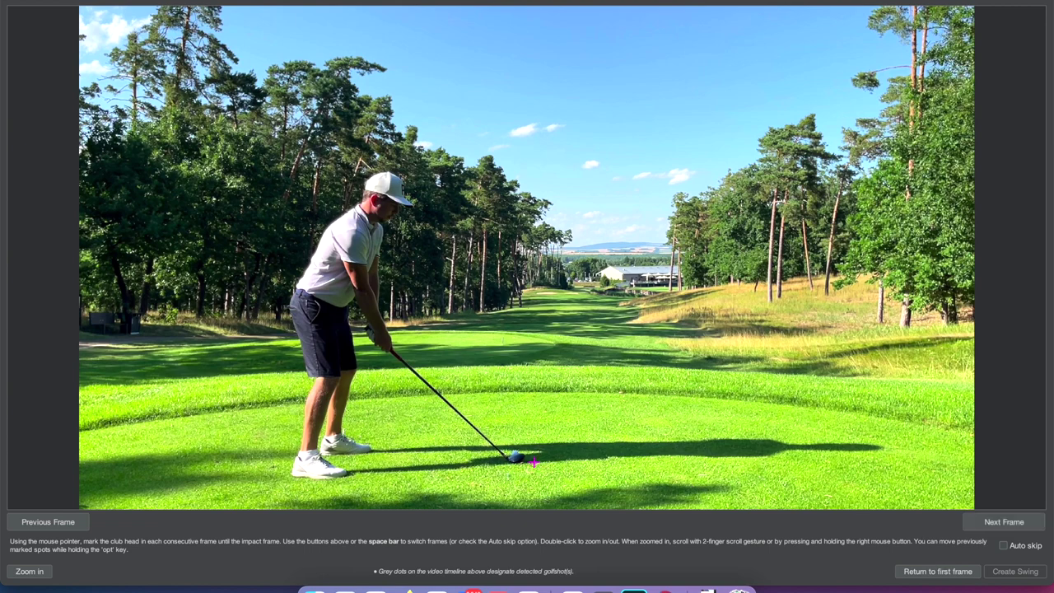
{"action": "left_click", "coordinate": [30, 571]}
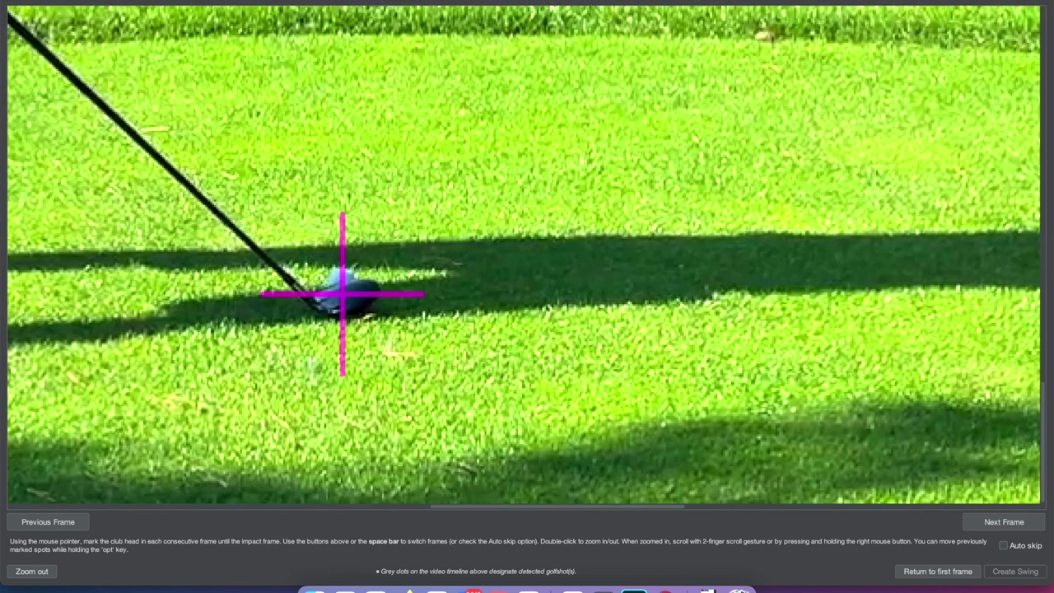
{"action": "key", "text": "space"}
{"action": "key", "text": "space"}
{"action": "key", "text": "space"}
{"action": "key", "text": "space"}
{"action": "left_click", "coordinate": [326, 341]}
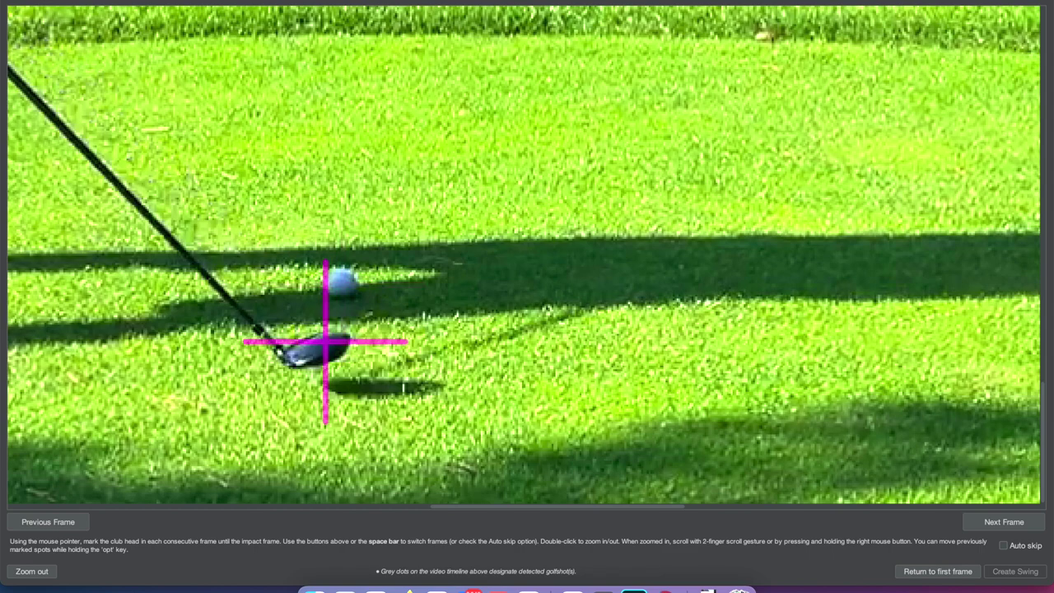
{"action": "key", "text": "space"}
{"action": "left_click", "coordinate": [318, 366]}
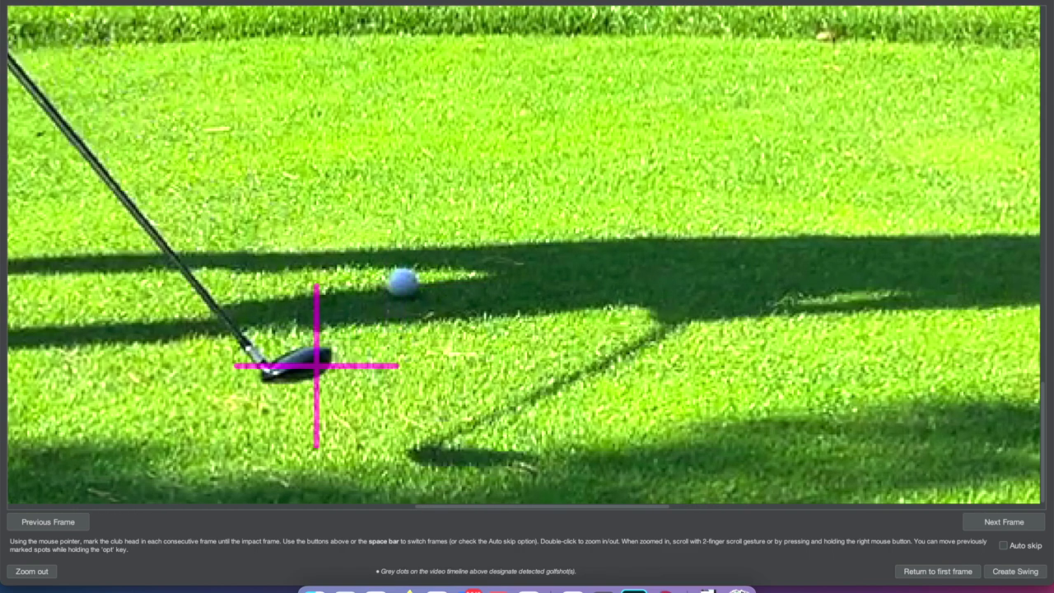
Step: Mark the club head frame by frame while it travels low over the grass toward the golfer's feet and starts rising
{"action": "key", "text": "space"}
{"action": "scroll", "coordinate": [317, 365], "scroll_direction": "left", "scroll_amount": 3}
{"action": "left_click", "coordinate": [206, 330]}
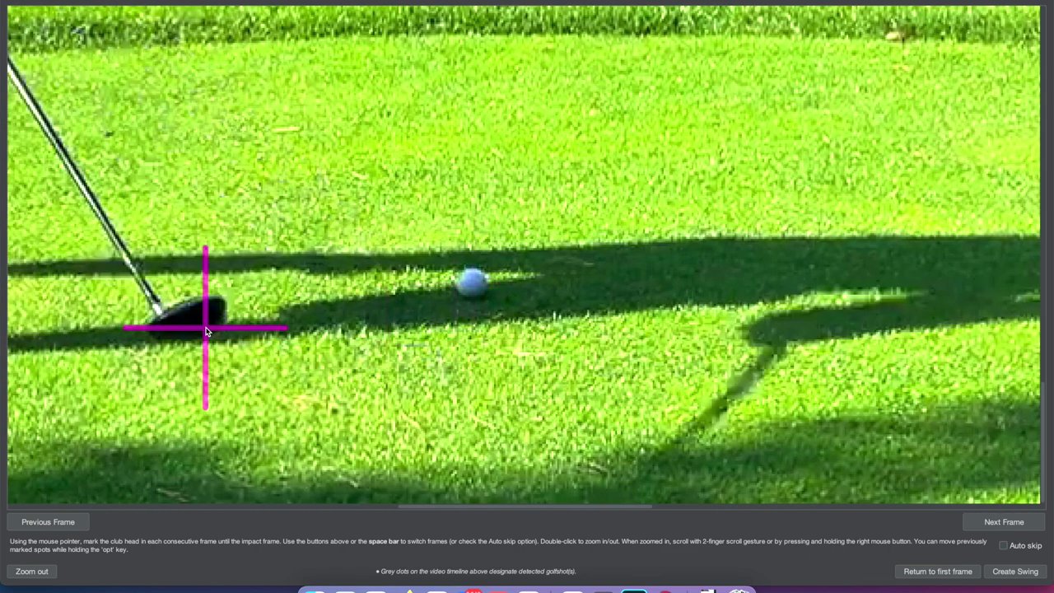
{"action": "key", "text": "space"}
{"action": "key", "text": "space"}
{"action": "scroll", "coordinate": [205, 332], "scroll_direction": "left", "scroll_amount": 10}
{"action": "scroll", "coordinate": [206, 332], "scroll_direction": "up", "scroll_amount": 4}
{"action": "left_click", "coordinate": [306, 335]}
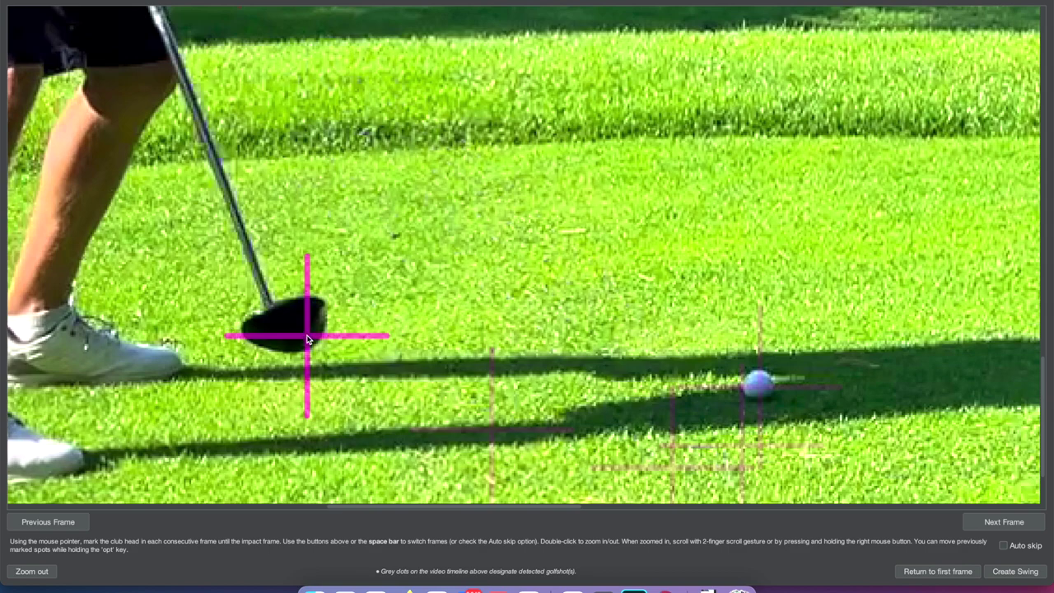
{"action": "key", "text": "space"}
{"action": "scroll", "coordinate": [306, 336], "scroll_direction": "left", "scroll_amount": 4}
{"action": "left_click", "coordinate": [174, 172]}
Step: Mark the club head in the backswing frames where it rises from waist height to head height
{"action": "key", "text": "space"}
{"action": "scroll", "coordinate": [173, 174], "scroll_direction": "left", "scroll_amount": 7}
{"action": "scroll", "coordinate": [173, 175], "scroll_direction": "up", "scroll_amount": 4}
{"action": "scroll", "coordinate": [174, 174], "scroll_direction": "left", "scroll_amount": 4}
{"action": "key", "text": "space"}
{"action": "scroll", "coordinate": [174, 174], "scroll_direction": "up", "scroll_amount": 3}
{"action": "left_click", "coordinate": [128, 97]}
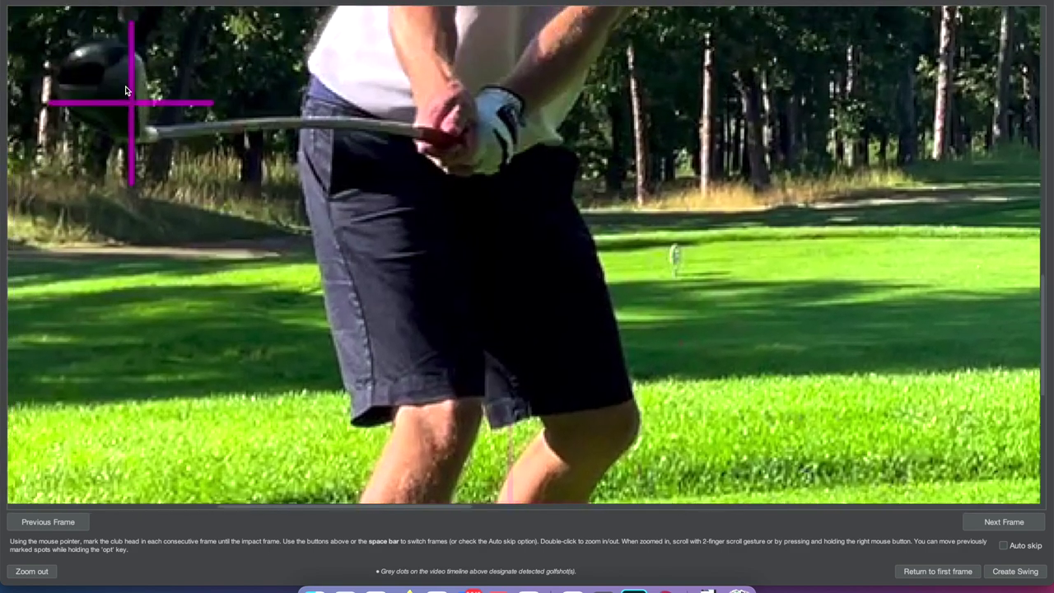
{"action": "key", "text": "space"}
{"action": "scroll", "coordinate": [124, 115], "scroll_direction": "left", "scroll_amount": 2}
{"action": "scroll", "coordinate": [124, 116], "scroll_direction": "up", "scroll_amount": 3}
{"action": "left_click", "coordinate": [105, 141]}
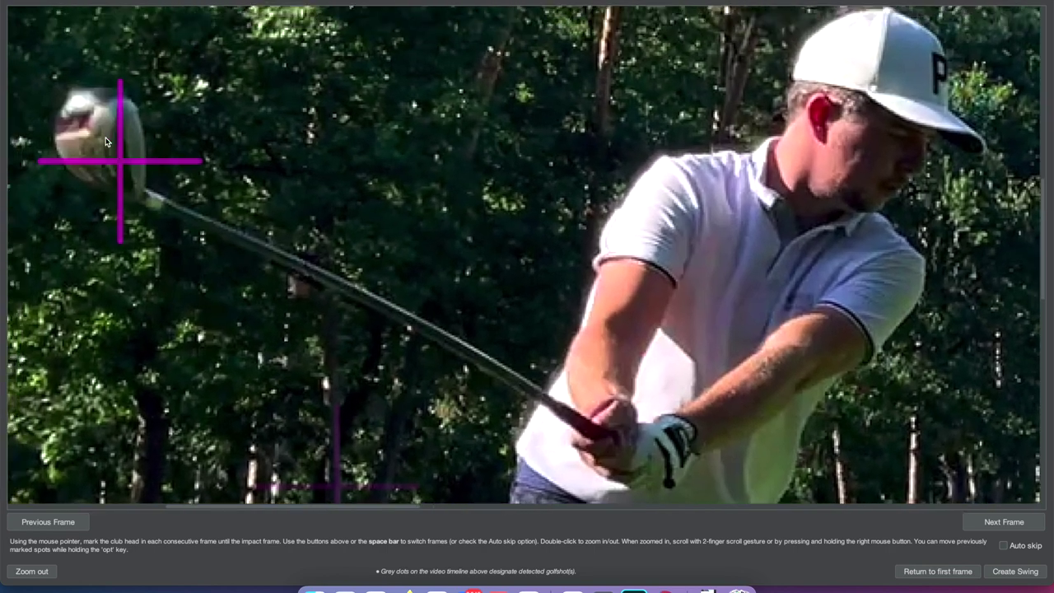
Step: Mark the club head in front of the treetops, try other marker positions and place the marker on the club head's center
{"action": "key", "text": "space"}
{"action": "scroll", "coordinate": [111, 123], "scroll_direction": "left", "scroll_amount": 3}
{"action": "scroll", "coordinate": [115, 99], "scroll_direction": "up", "scroll_amount": 4}
{"action": "left_click_drag", "start_coordinate": [126, 62], "coordinate": [137, 91]}
{"action": "scroll", "coordinate": [137, 88], "scroll_direction": "up", "scroll_amount": 6}
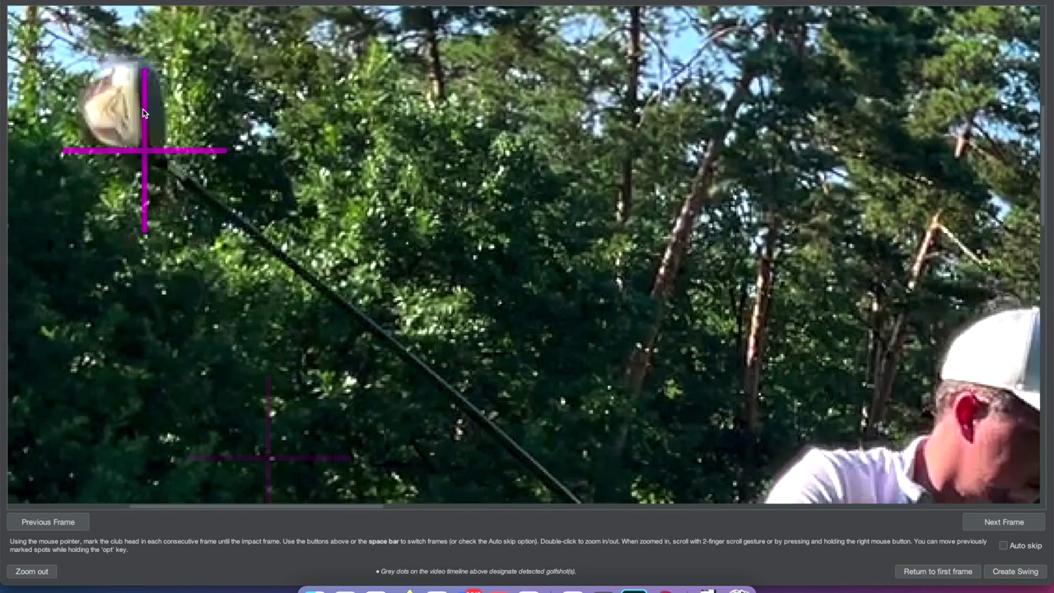
{"action": "scroll", "coordinate": [247, 181], "scroll_direction": "left", "scroll_amount": 8}
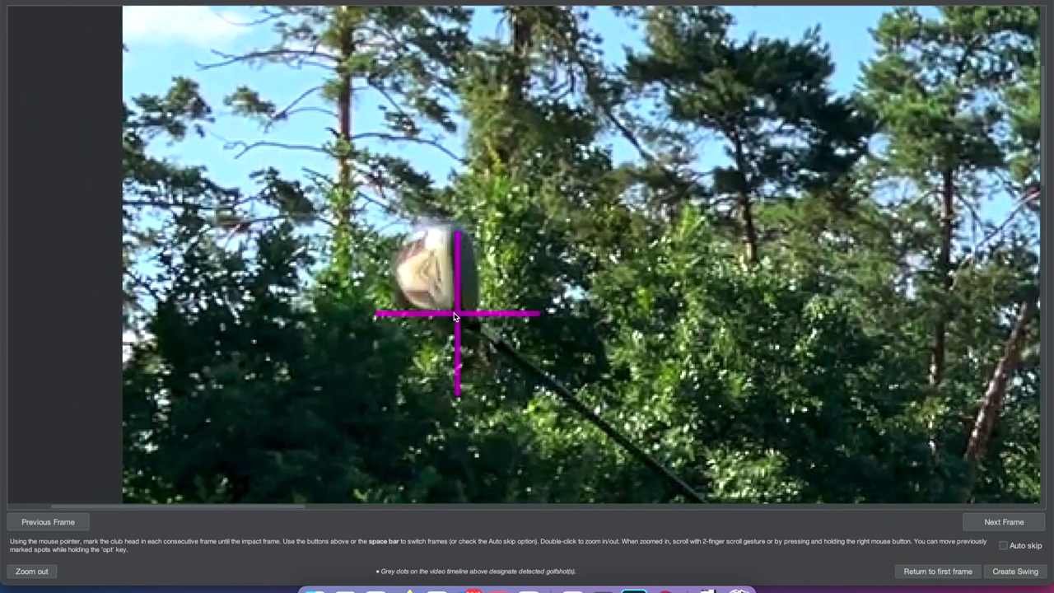
{"action": "left_click_drag", "start_coordinate": [454, 315], "coordinate": [452, 223]}
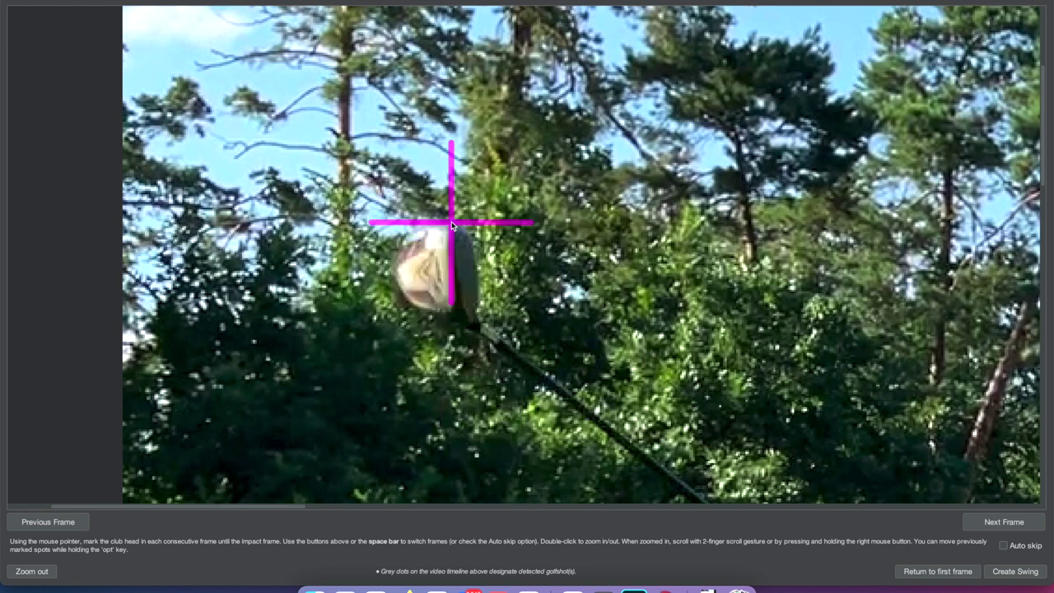
{"action": "left_click_drag", "start_coordinate": [453, 225], "coordinate": [505, 348]}
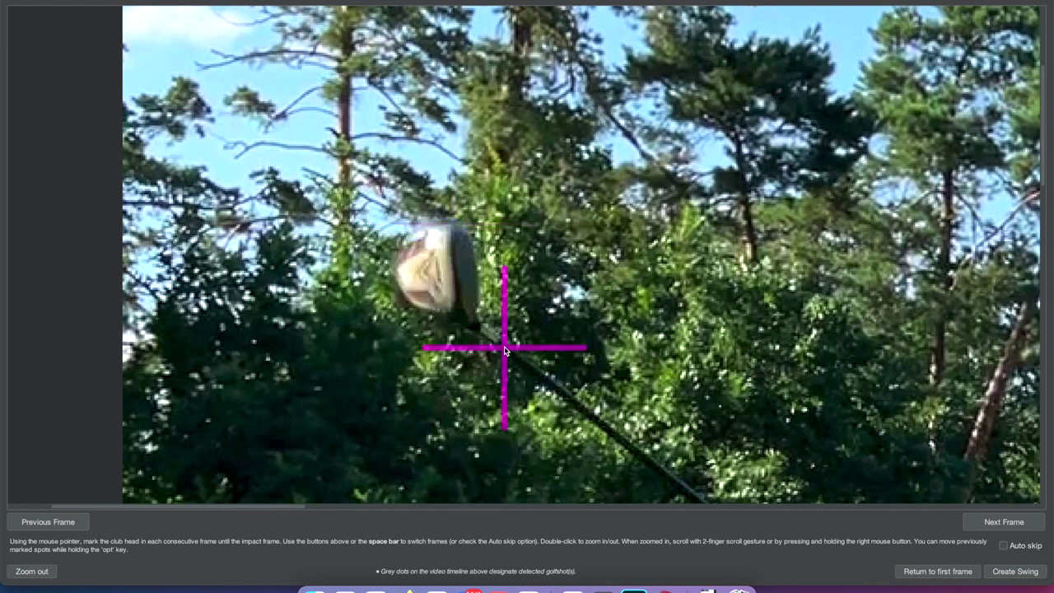
{"action": "left_click_drag", "start_coordinate": [505, 350], "coordinate": [451, 268]}
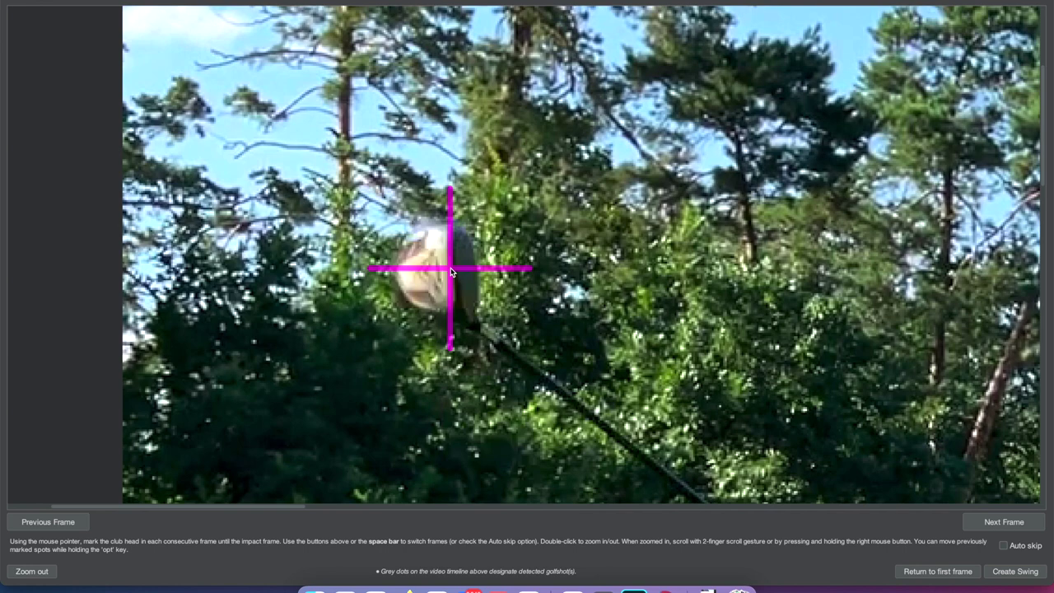
Step: Mark the club head frame by frame as it climbs in front of the tall pine's upper branches
{"action": "key", "text": "space"}
{"action": "left_click", "coordinate": [430, 111]}
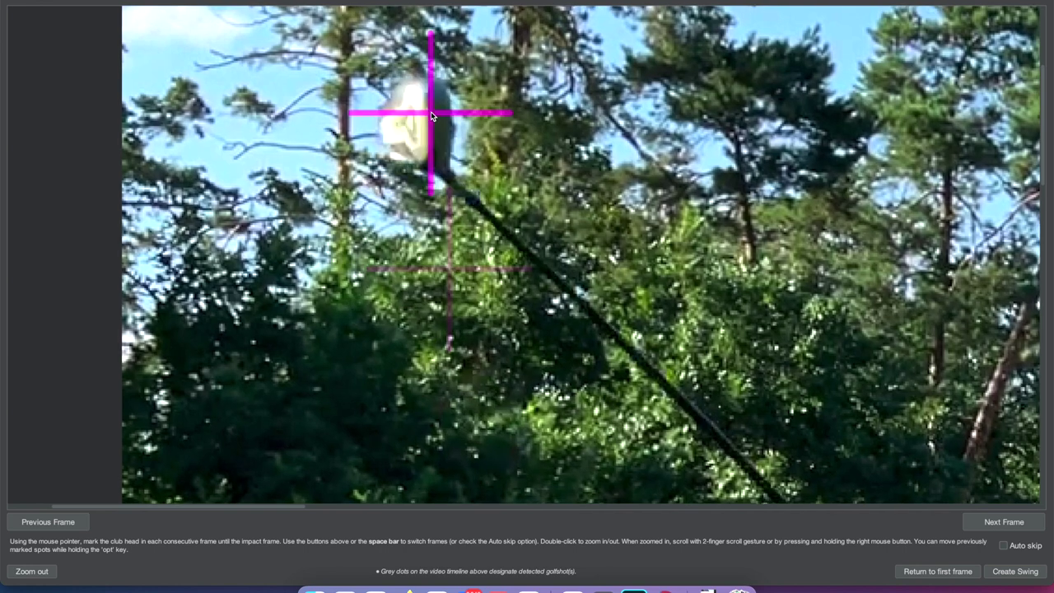
{"action": "key", "text": "space"}
{"action": "left_click", "coordinate": [462, 126]}
{"action": "key", "text": "space"}
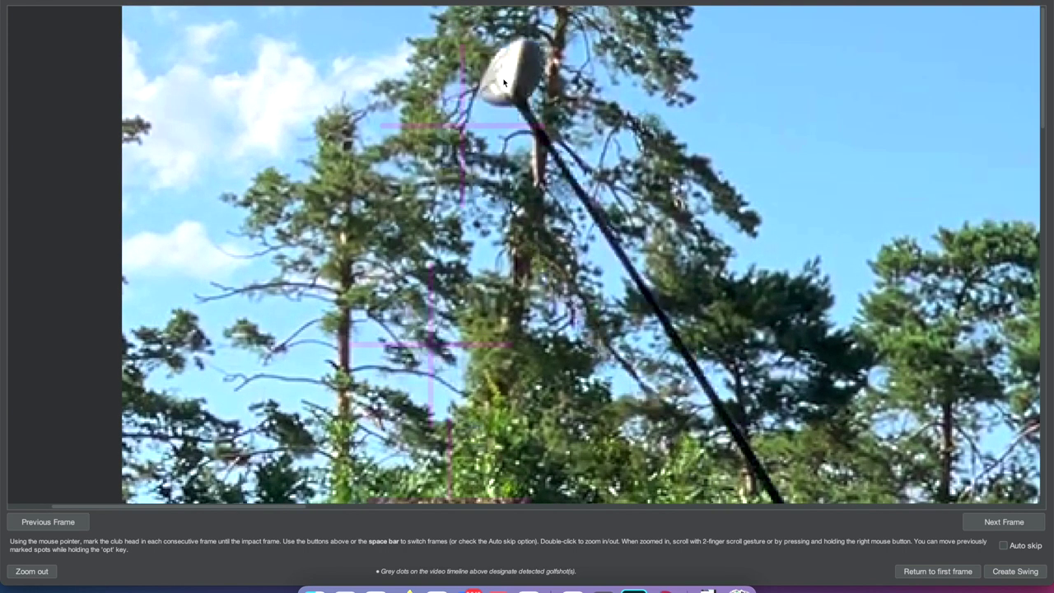
{"action": "left_click", "coordinate": [516, 60]}
{"action": "key", "text": "space"}
{"action": "left_click", "coordinate": [486, 33]}
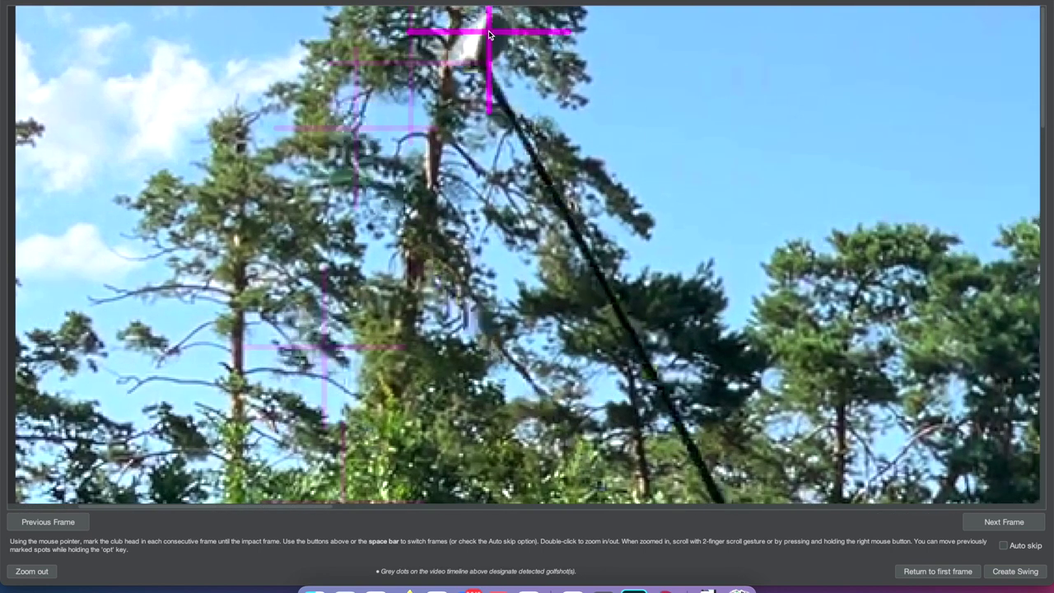
Step: Mark the club head in the frames where it passes the tall pine's tip and crosses the open sky
{"action": "key", "text": "space"}
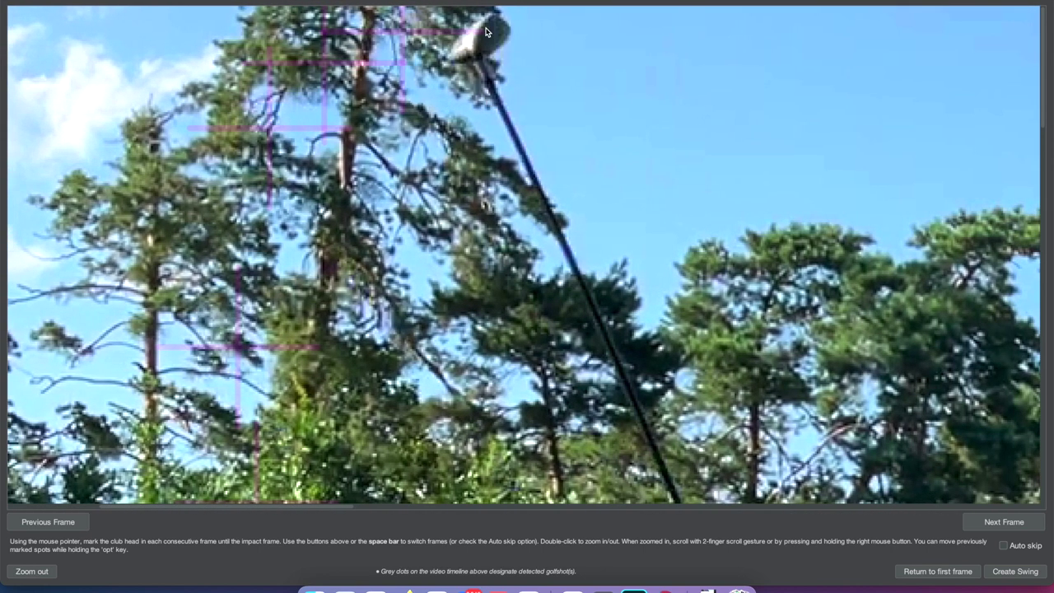
{"action": "left_click", "coordinate": [486, 25]}
{"action": "key", "text": "space"}
{"action": "left_click", "coordinate": [578, 50]}
{"action": "key", "text": "space"}
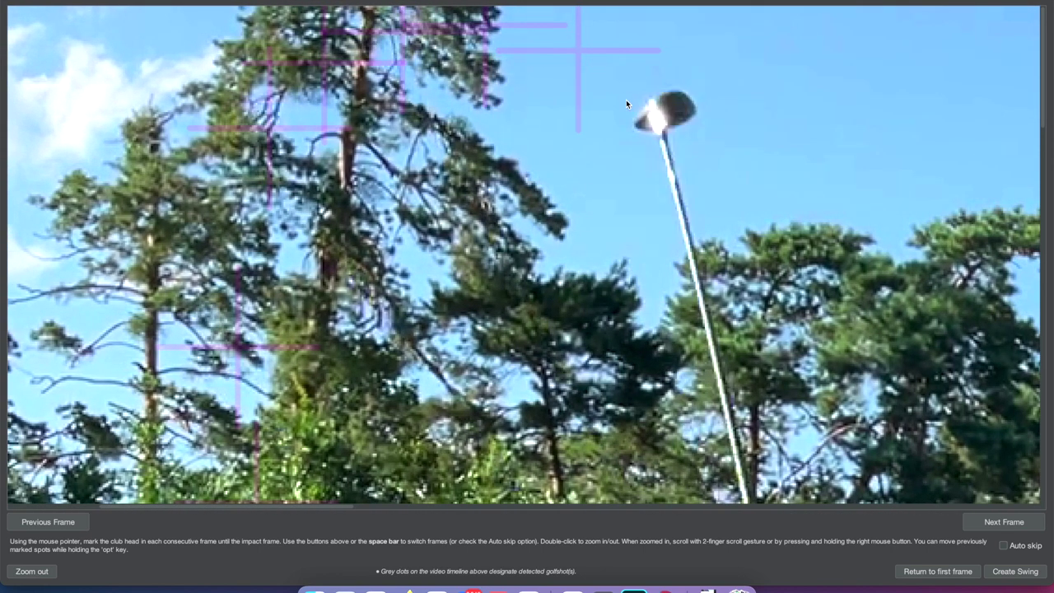
{"action": "left_click", "coordinate": [669, 101]}
{"action": "key", "text": "space"}
{"action": "left_click", "coordinate": [756, 155]}
{"action": "key", "text": "space"}
{"action": "left_click", "coordinate": [801, 176]}
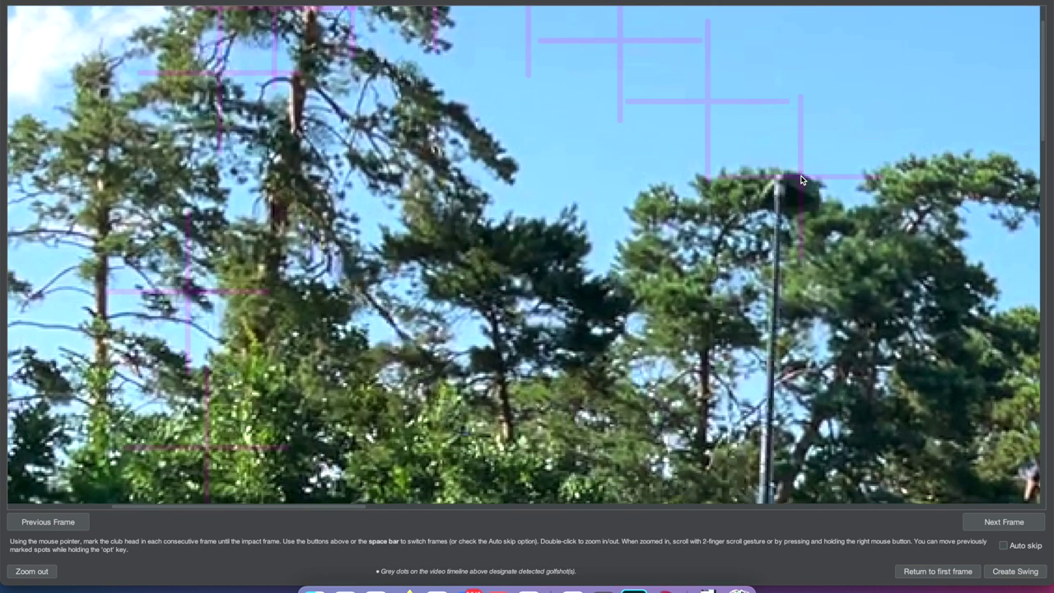
Step: Mark the club head in the frames where it drops in front of the pines behind the golfer's cap
{"action": "key", "text": "space"}
{"action": "left_click", "coordinate": [899, 245]}
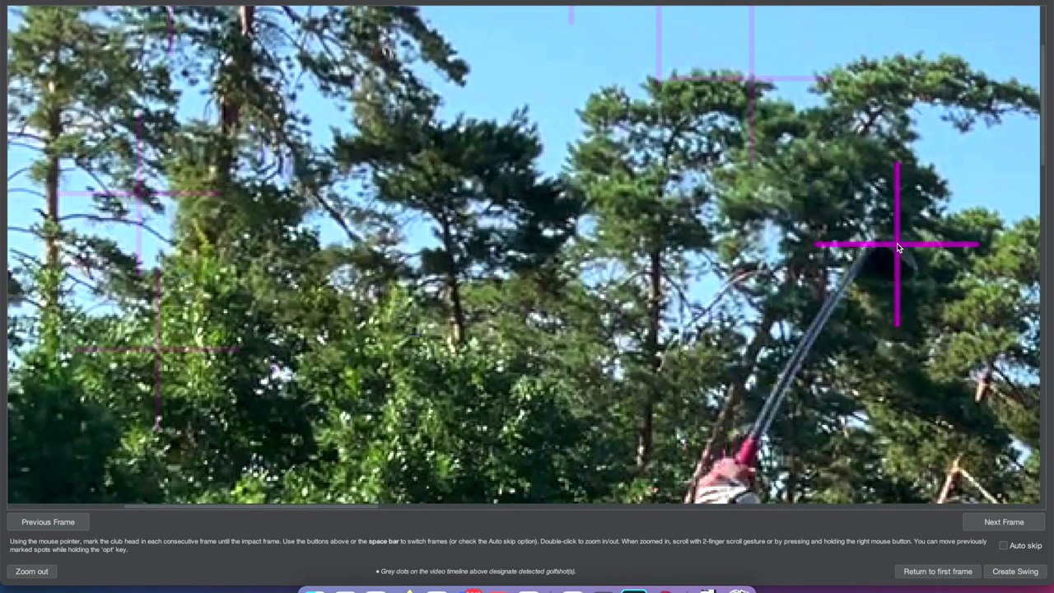
{"action": "key", "text": "space"}
{"action": "left_click", "coordinate": [895, 289]}
{"action": "key", "text": "space"}
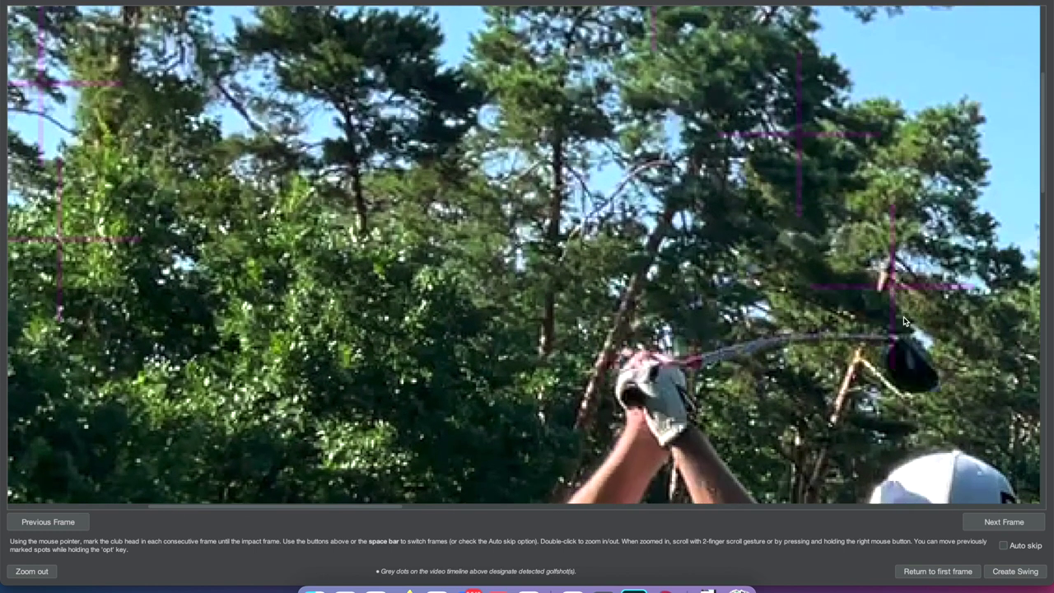
{"action": "left_click", "coordinate": [891, 293]}
{"action": "key", "text": "space"}
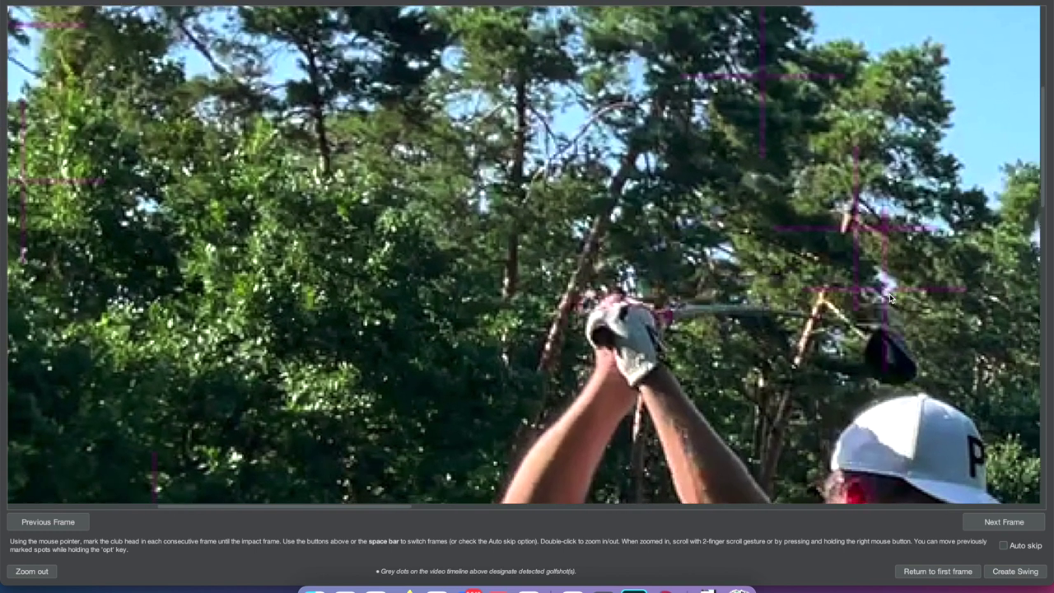
{"action": "left_click", "coordinate": [898, 334]}
Step: Mark the club head just above the golfer's cap at the end of the backswing and where it starts moving back
{"action": "key", "text": "space"}
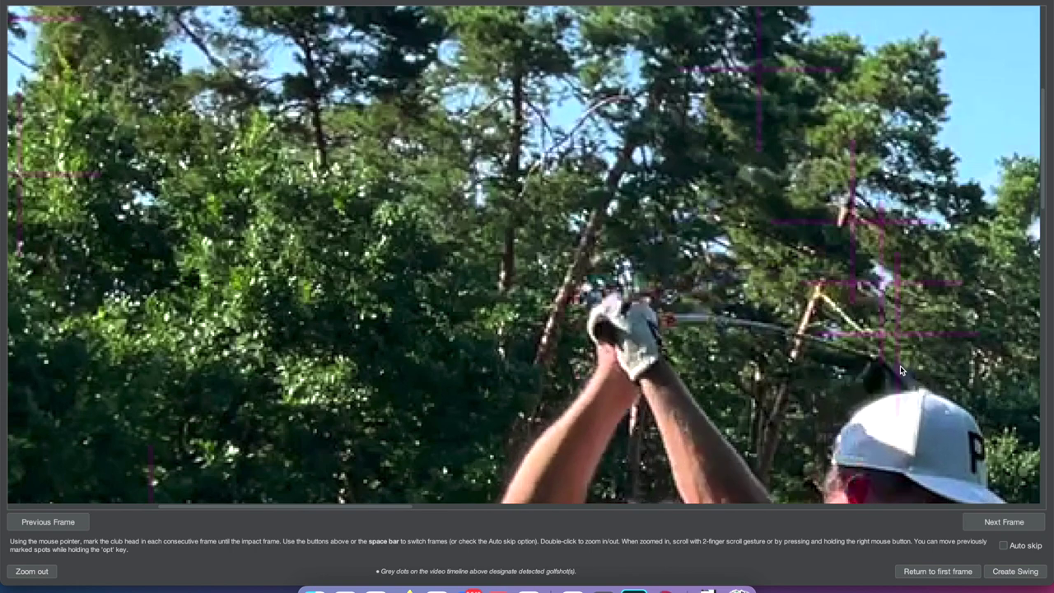
{"action": "left_click", "coordinate": [900, 372]}
{"action": "key", "text": "space"}
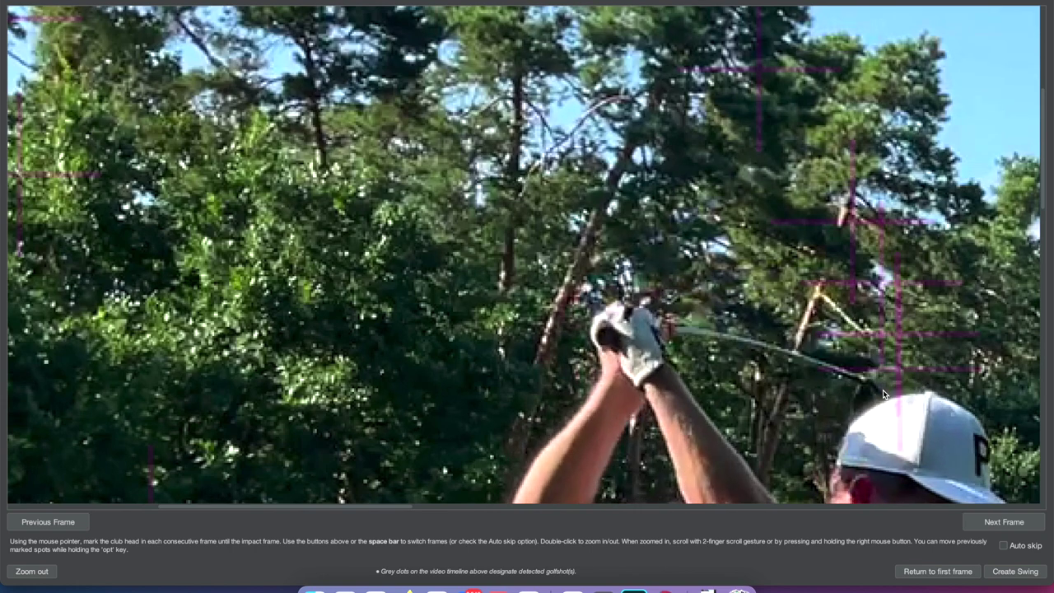
{"action": "left_click", "coordinate": [883, 390]}
{"action": "left_click", "coordinate": [875, 401]}
{"action": "key", "text": "space"}
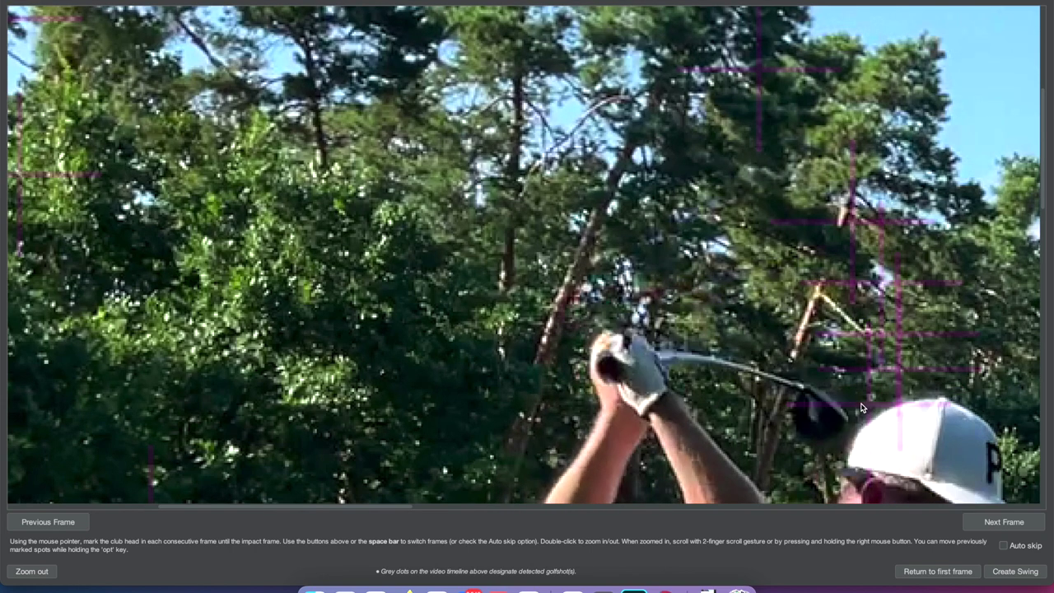
{"action": "left_click", "coordinate": [832, 404]}
{"action": "key", "text": "space"}
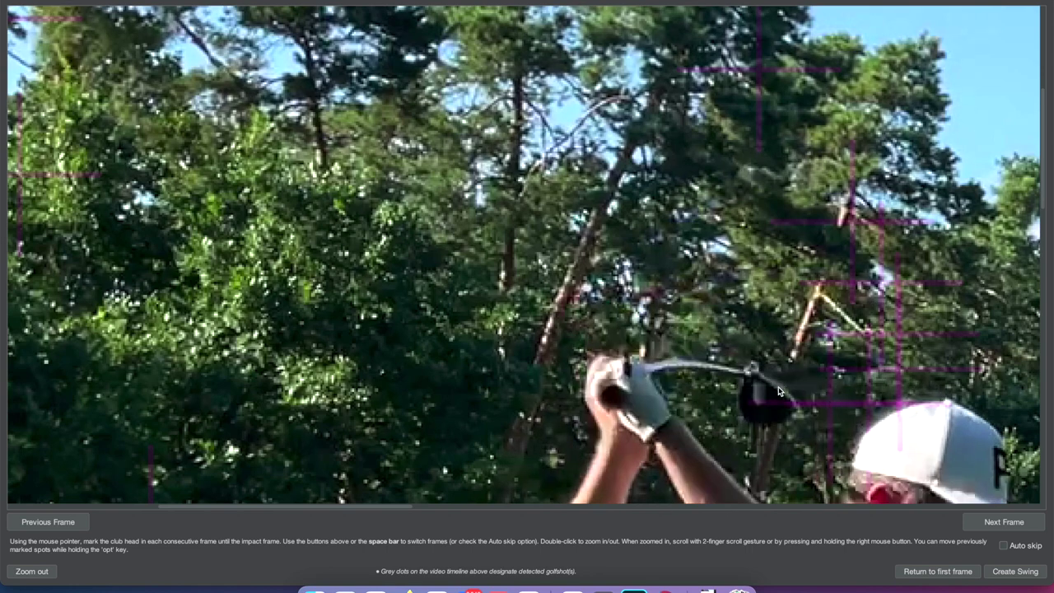
Step: Mark the club head in the first downswing frames as it passes over the hands and out across the trees
{"action": "left_click", "coordinate": [705, 357]}
{"action": "key", "text": "space"}
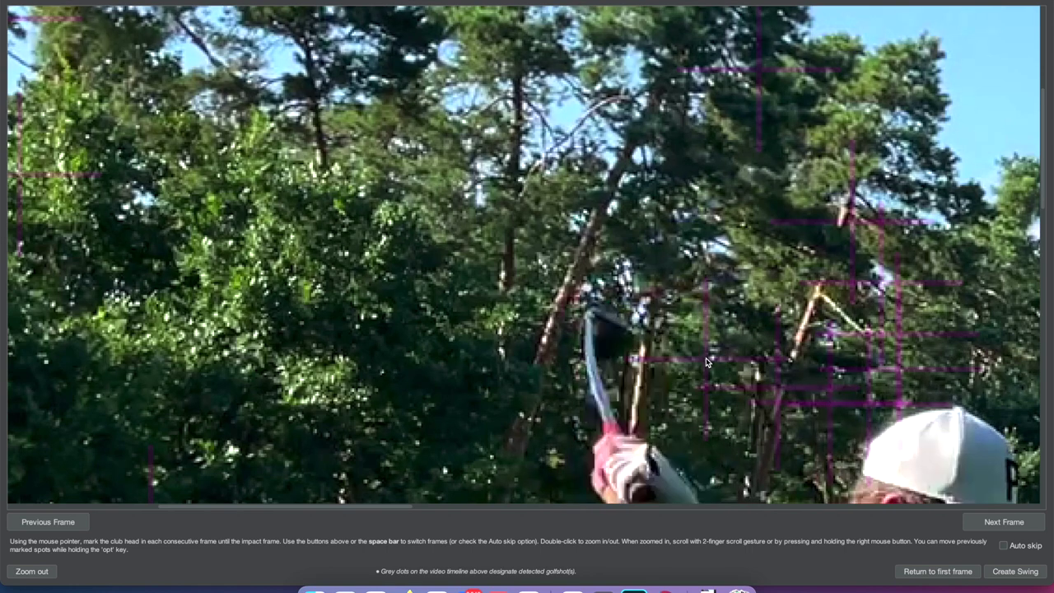
{"action": "left_click", "coordinate": [616, 318]}
{"action": "key", "text": "space"}
{"action": "left_click", "coordinate": [504, 272]}
{"action": "key", "text": "space"}
{"action": "left_click", "coordinate": [388, 226]}
{"action": "key", "text": "space"}
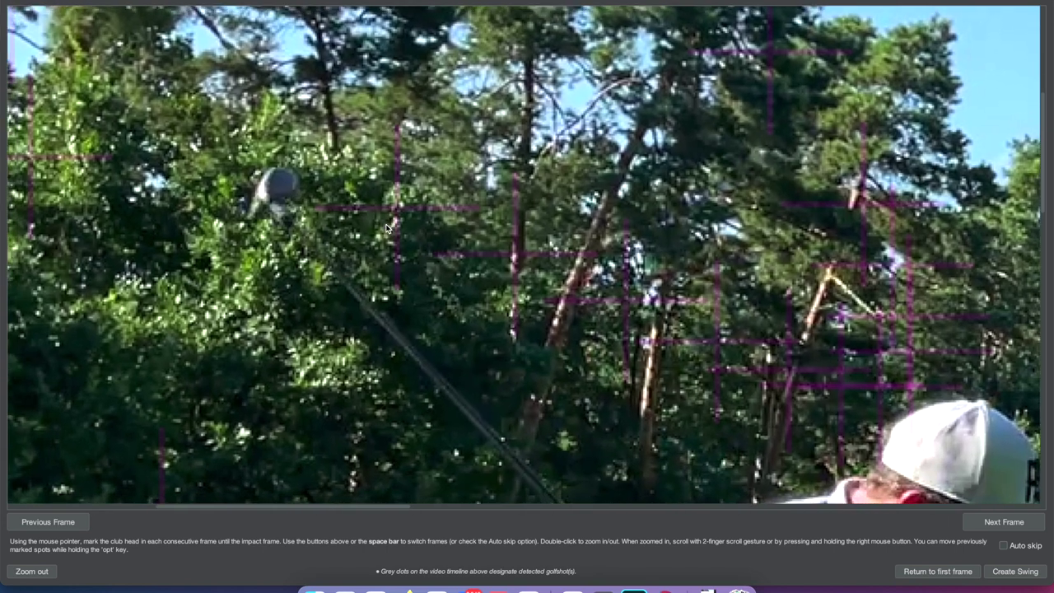
Step: Mark the club head in the downswing frames from the leafy trees down to the golfer's shorts
{"action": "left_click", "coordinate": [284, 166]}
{"action": "key", "text": "space"}
{"action": "left_click", "coordinate": [216, 223]}
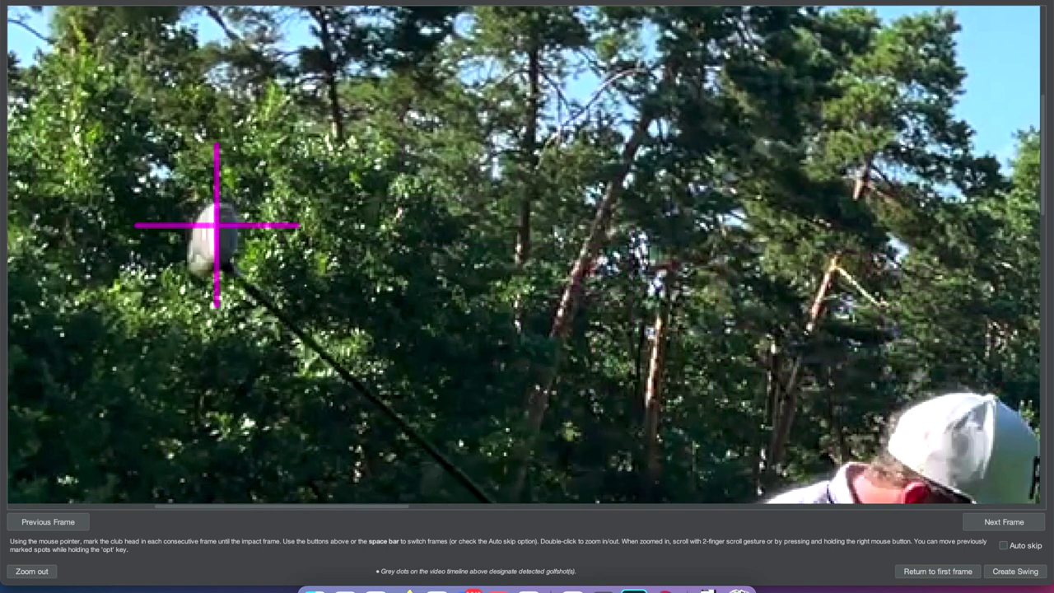
{"action": "key", "text": "space"}
{"action": "scroll", "coordinate": [217, 223], "scroll_direction": "down", "scroll_amount": 3}
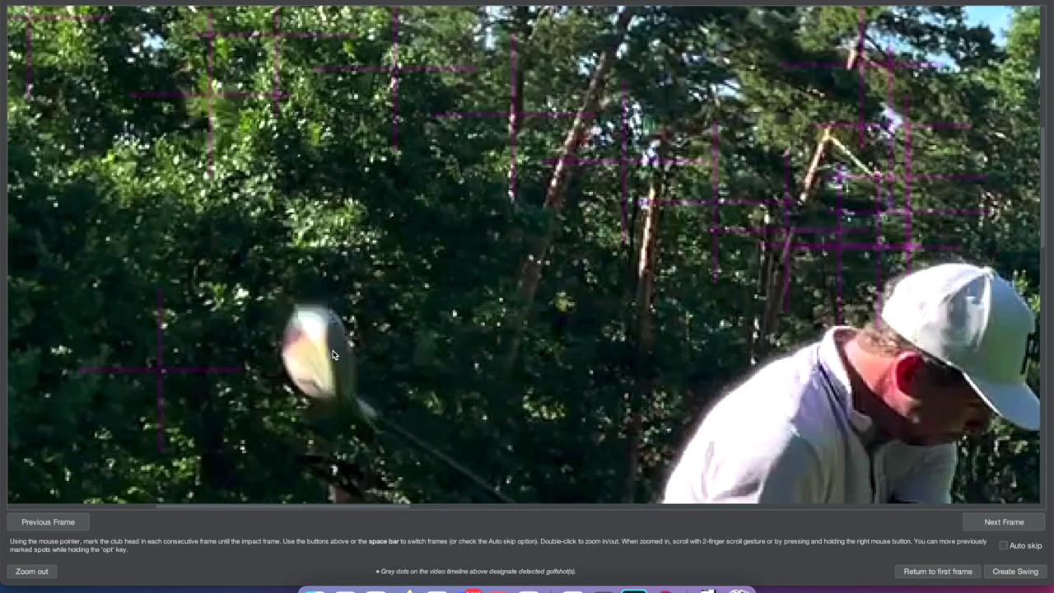
{"action": "left_click", "coordinate": [333, 354]}
{"action": "scroll", "coordinate": [333, 354], "scroll_direction": "down", "scroll_amount": 2}
{"action": "scroll", "coordinate": [332, 353], "scroll_direction": "down", "scroll_amount": 8}
{"action": "key", "text": "space"}
{"action": "scroll", "coordinate": [332, 353], "scroll_direction": "right", "scroll_amount": 2}
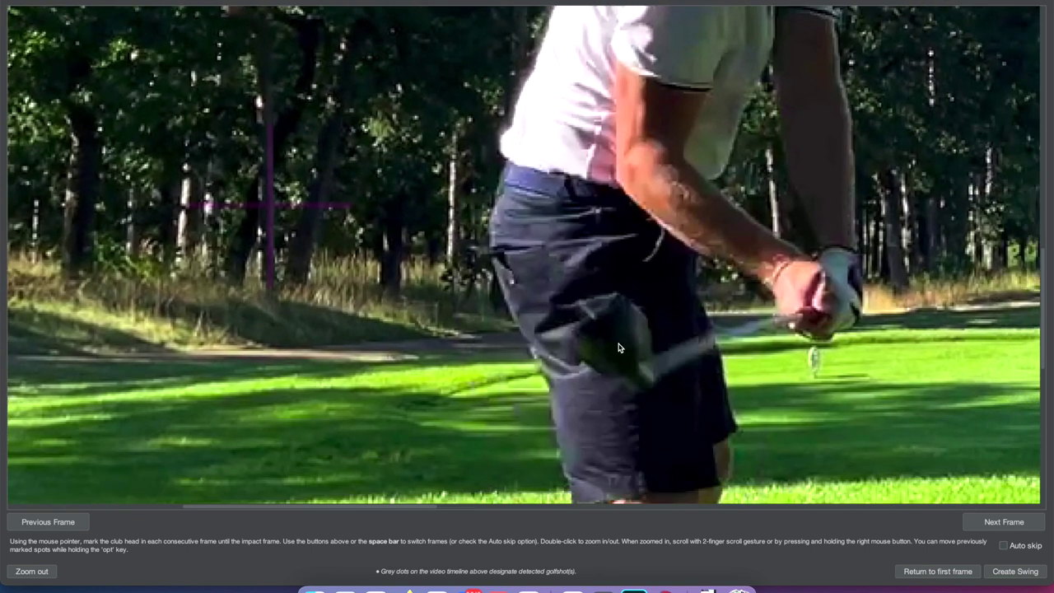
{"action": "left_click", "coordinate": [630, 356]}
Step: Mark the club head over the grass up to the impact frame and create the swing tracer
{"action": "key", "text": "space"}
{"action": "scroll", "coordinate": [635, 350], "scroll_direction": "down", "scroll_amount": 4}
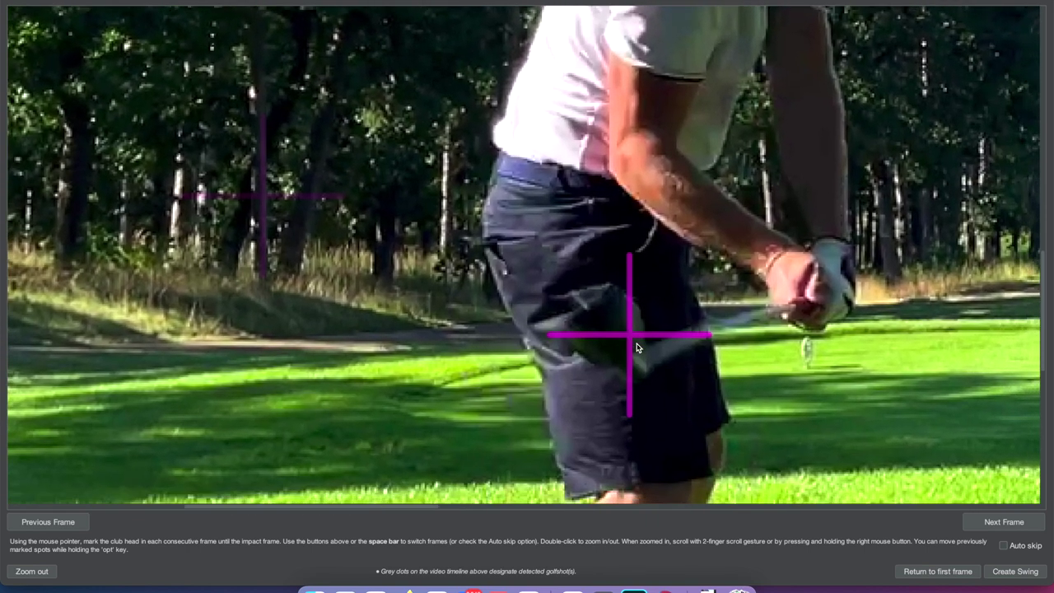
{"action": "scroll", "coordinate": [634, 350], "scroll_direction": "right", "scroll_amount": 2}
{"action": "scroll", "coordinate": [636, 346], "scroll_direction": "down", "scroll_amount": 6}
{"action": "scroll", "coordinate": [636, 346], "scroll_direction": "right", "scroll_amount": 3}
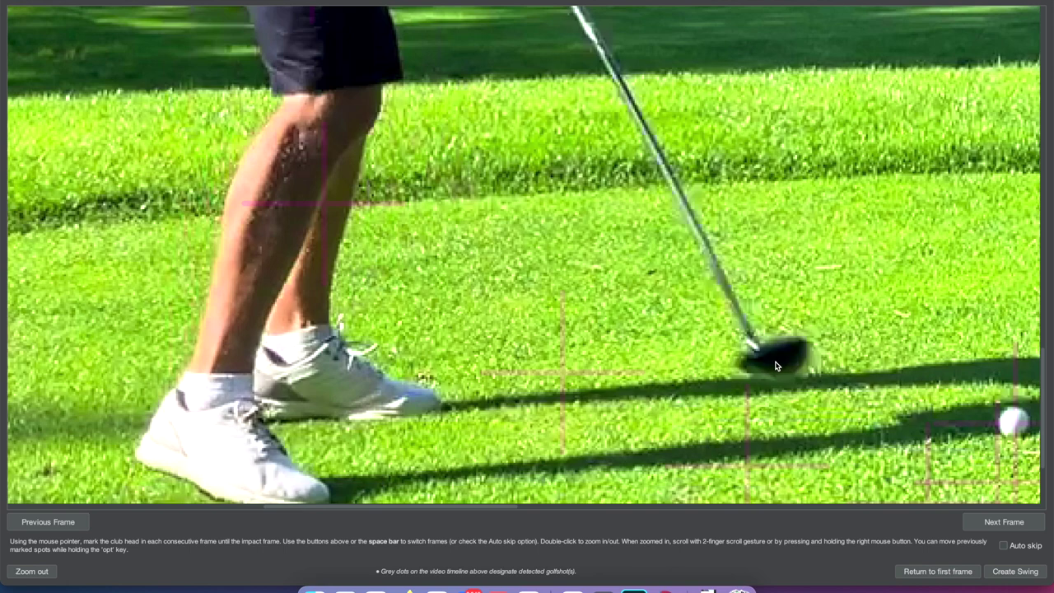
{"action": "left_click", "coordinate": [775, 365]}
{"action": "key", "text": "space"}
{"action": "scroll", "coordinate": [936, 381], "scroll_direction": "down", "scroll_amount": 4}
{"action": "scroll", "coordinate": [936, 381], "scroll_direction": "right", "scroll_amount": 3}
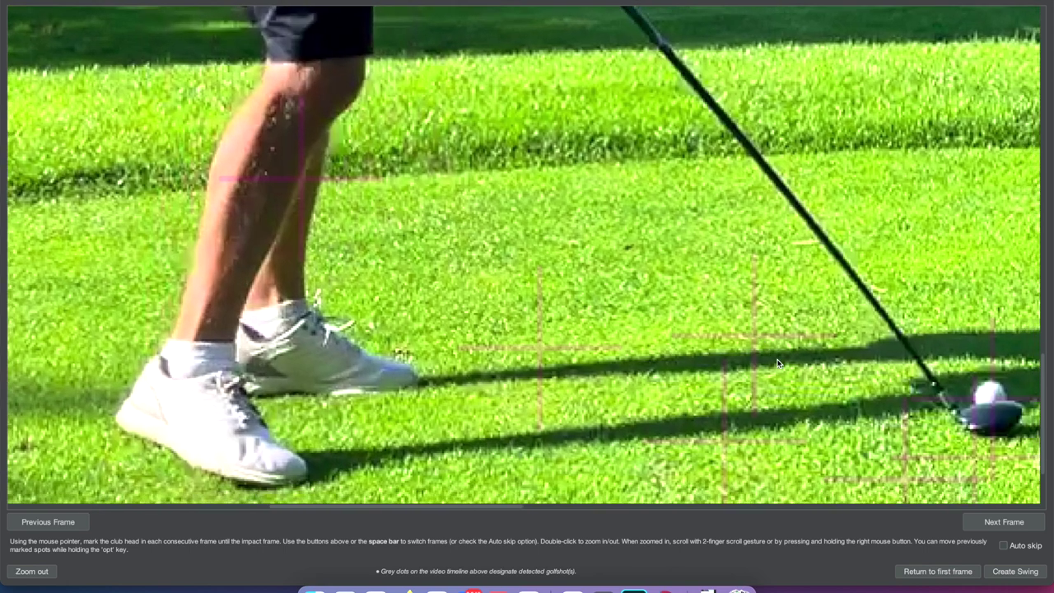
{"action": "left_click", "coordinate": [942, 369]}
{"action": "key", "text": "space"}
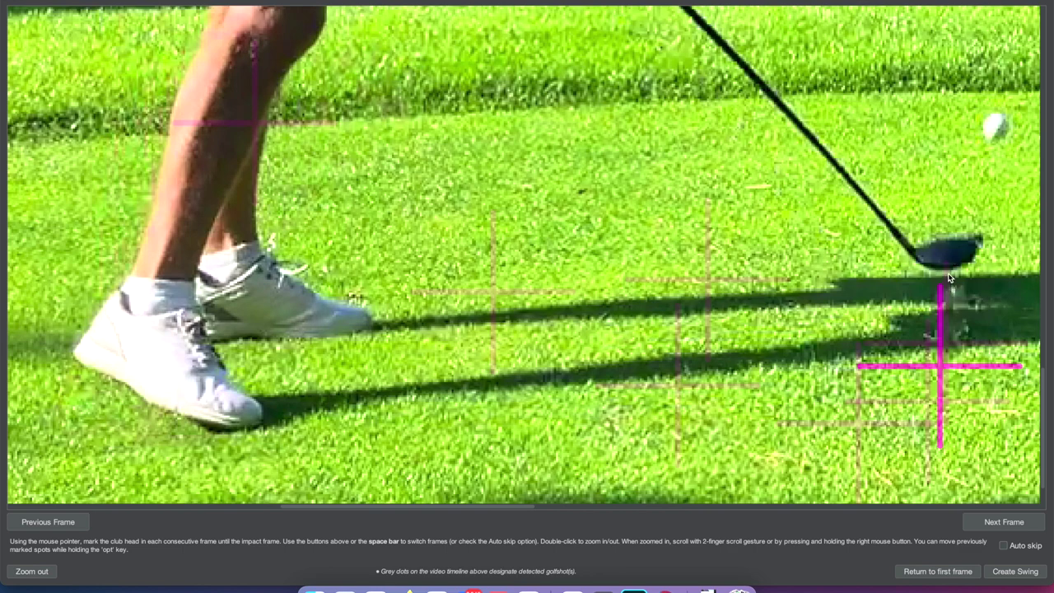
{"action": "left_click", "coordinate": [1014, 572]}
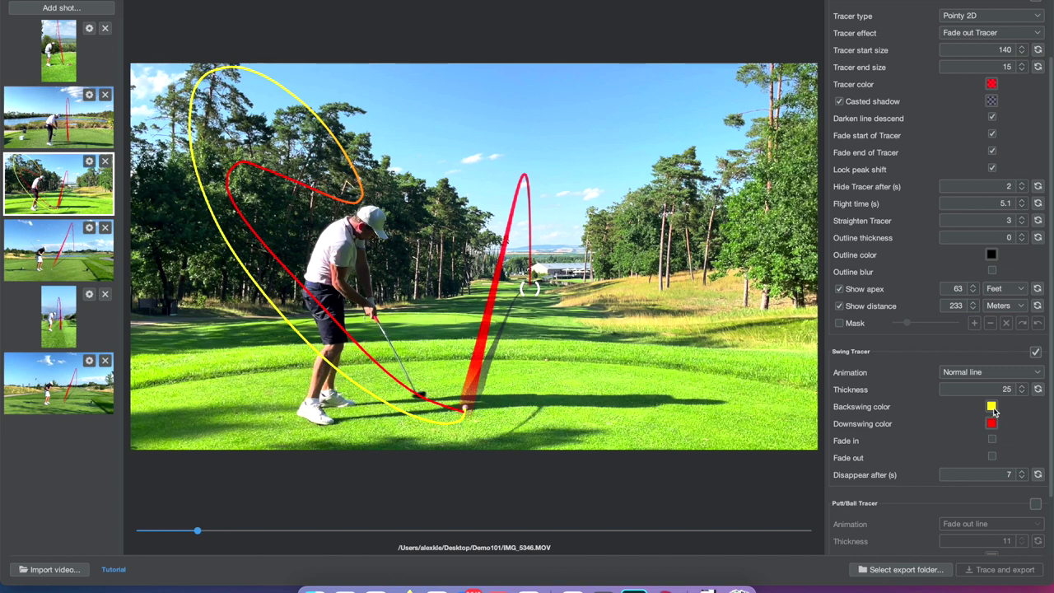
Step: Change the shot tracer's color from red to blue
{"action": "left_click", "coordinate": [991, 85]}
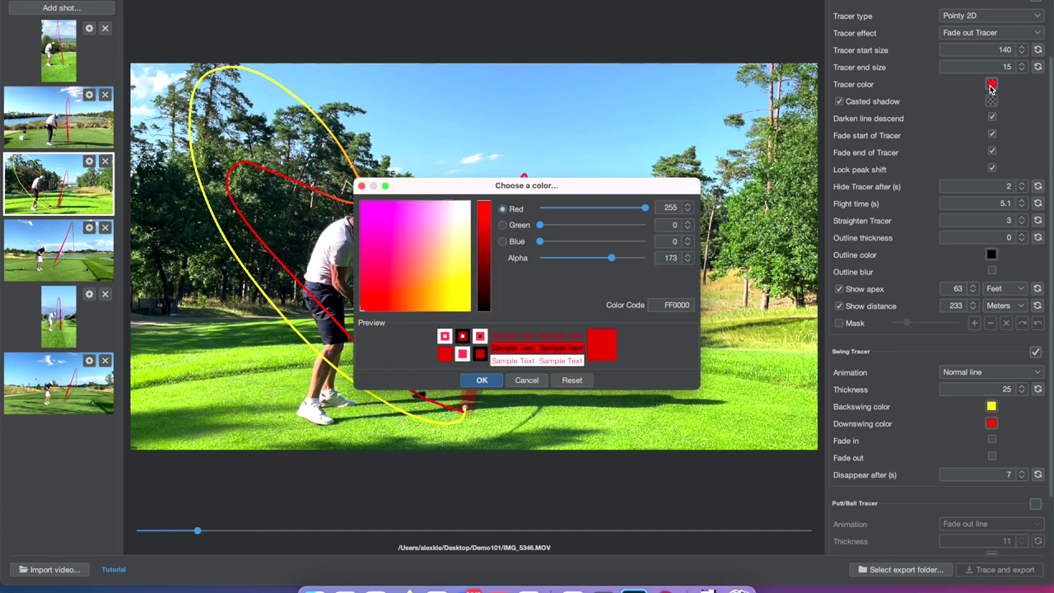
{"action": "left_click", "coordinate": [508, 242]}
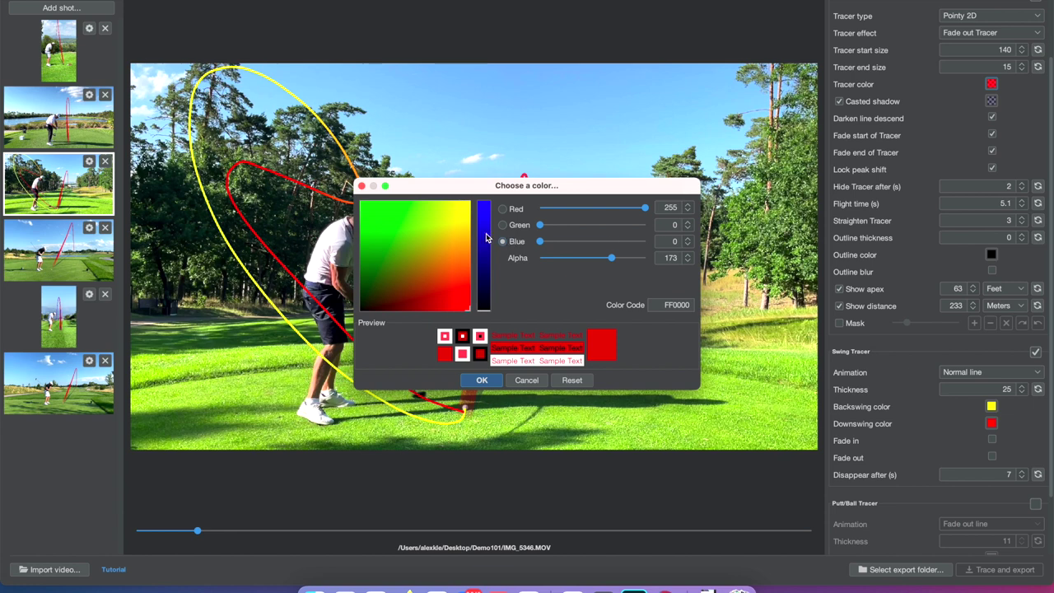
{"action": "left_click", "coordinate": [482, 206]}
{"action": "left_click", "coordinate": [362, 310]}
{"action": "key", "text": "Return"}
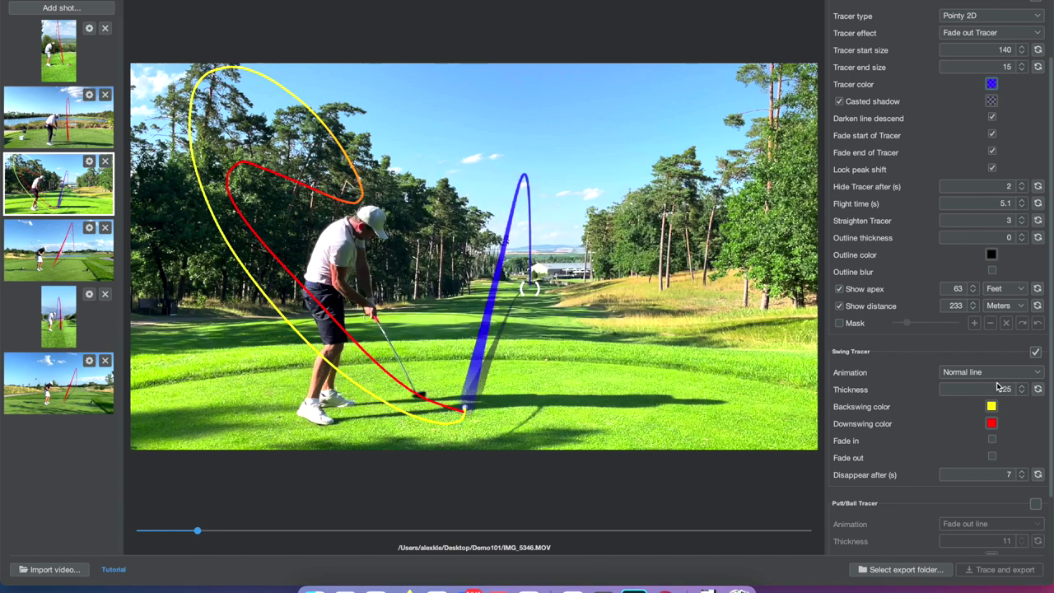
Step: Look at the backswing color chooser and try the swing tracer's fade in and fade out options, leaving both off
{"action": "left_click", "coordinate": [993, 408]}
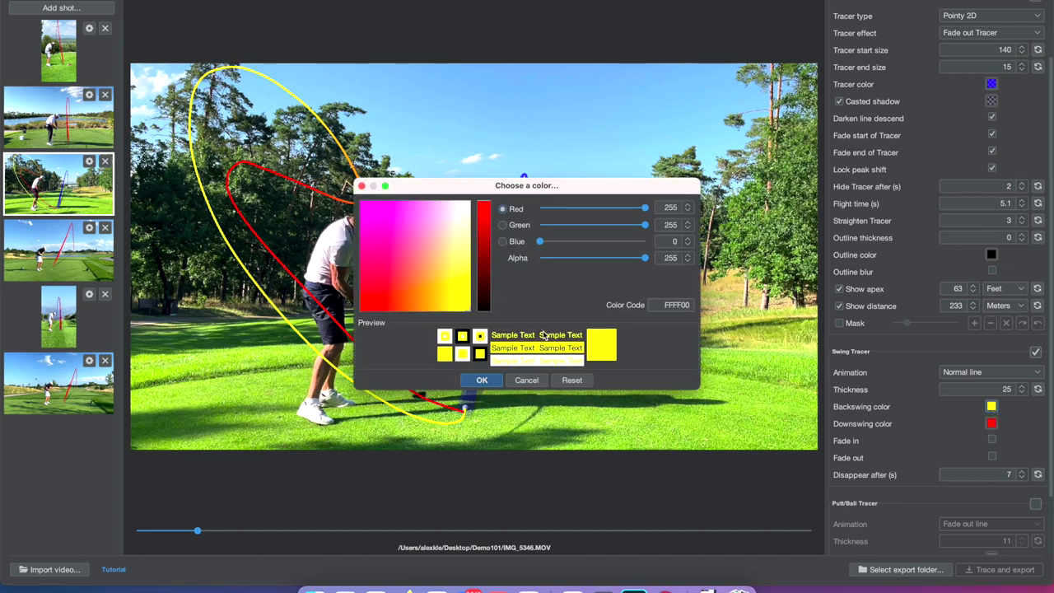
{"action": "left_click", "coordinate": [523, 380]}
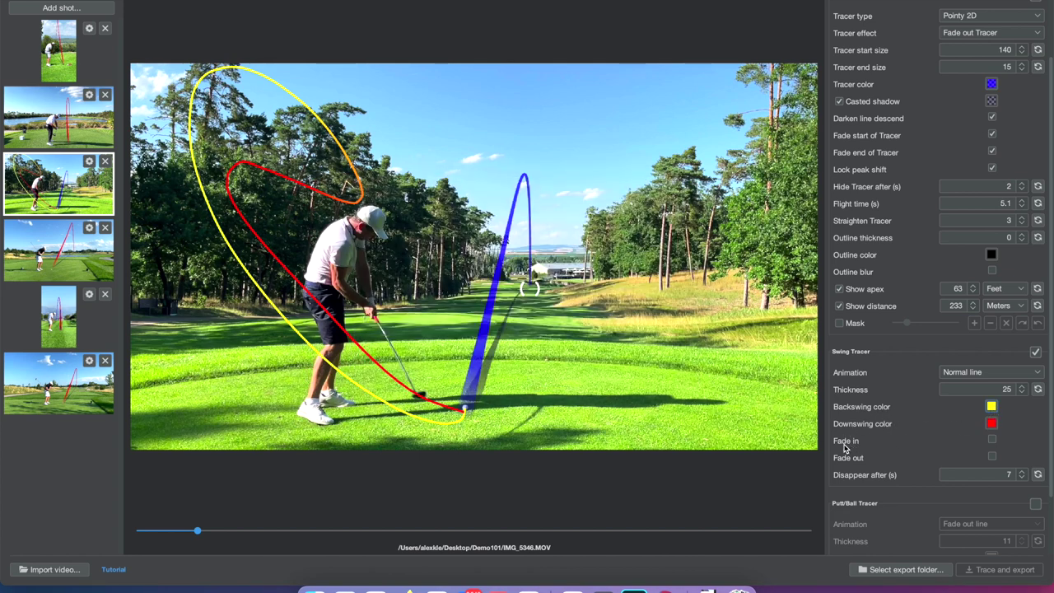
{"action": "left_click", "coordinate": [992, 439]}
{"action": "left_click", "coordinate": [992, 458]}
{"action": "left_click", "coordinate": [993, 440]}
{"action": "left_click", "coordinate": [992, 457]}
{"action": "scroll", "coordinate": [975, 475], "scroll_direction": "down", "scroll_amount": 1}
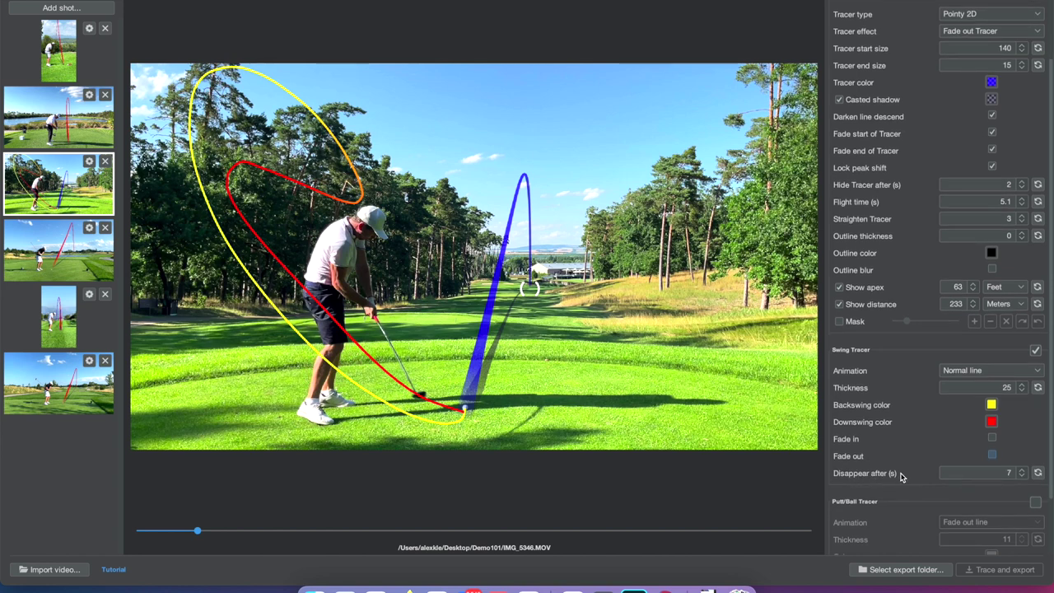
Step: Check the swing tracer's animation options, try a thicker line and return the thickness to 25
{"action": "left_click", "coordinate": [977, 371]}
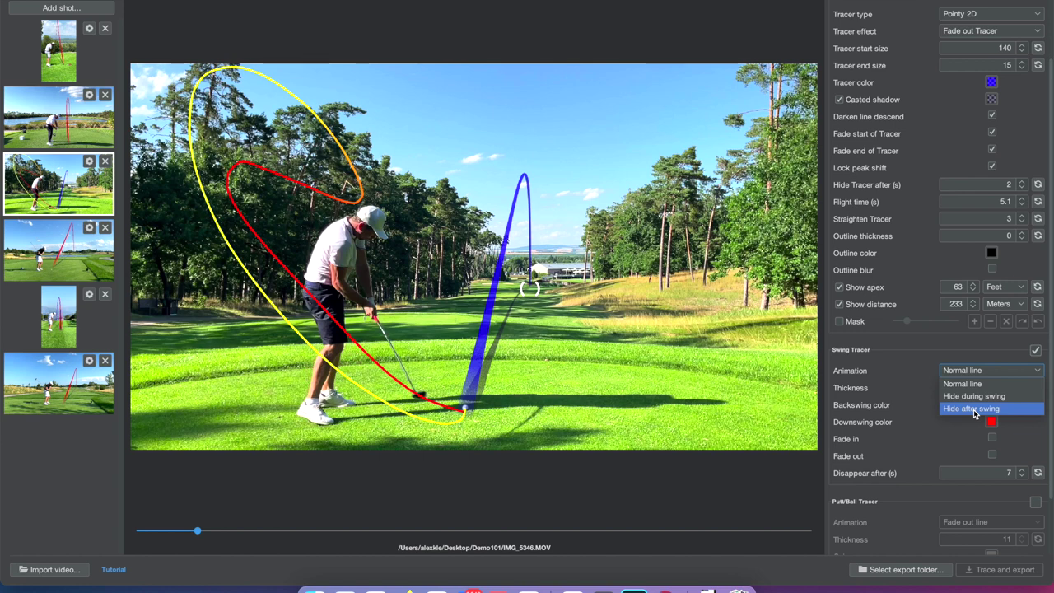
{"action": "left_click", "coordinate": [957, 437]}
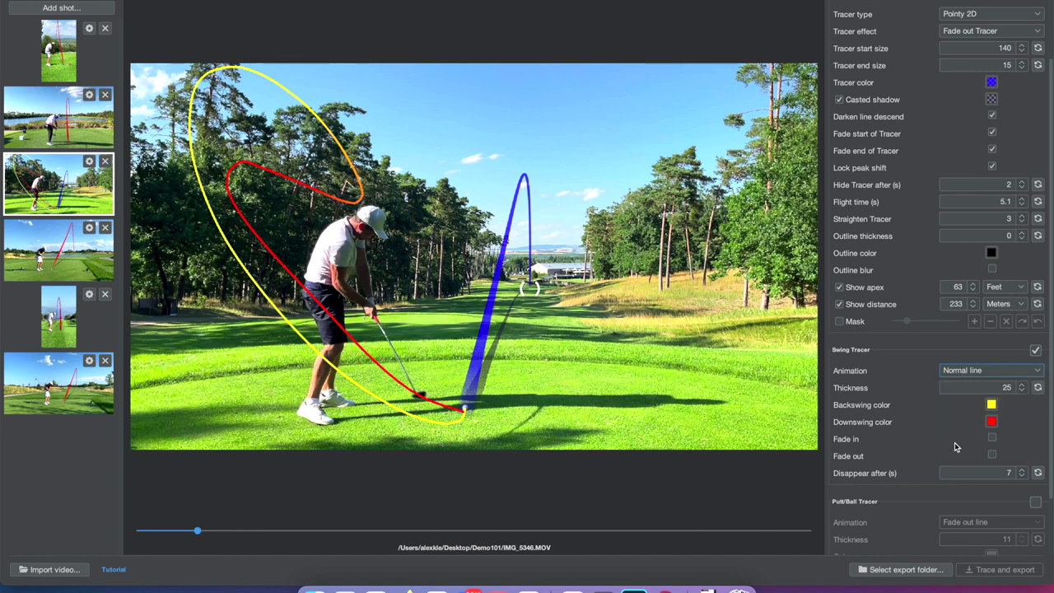
{"action": "left_click", "coordinate": [1006, 387]}
{"action": "type", "text": "60"}
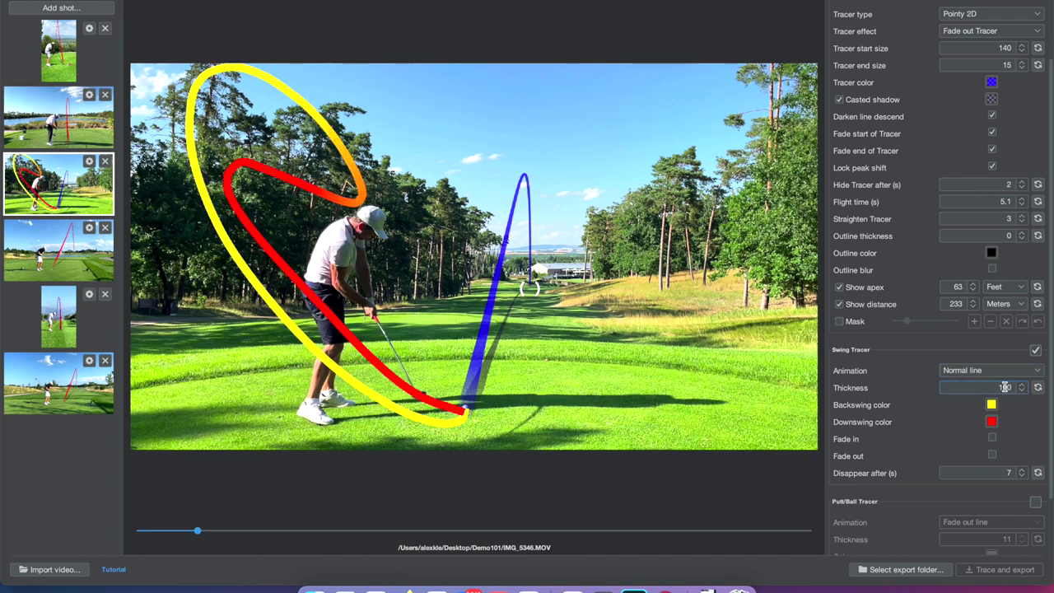
{"action": "double_click", "coordinate": [1005, 387]}
{"action": "type", "text": "15"}
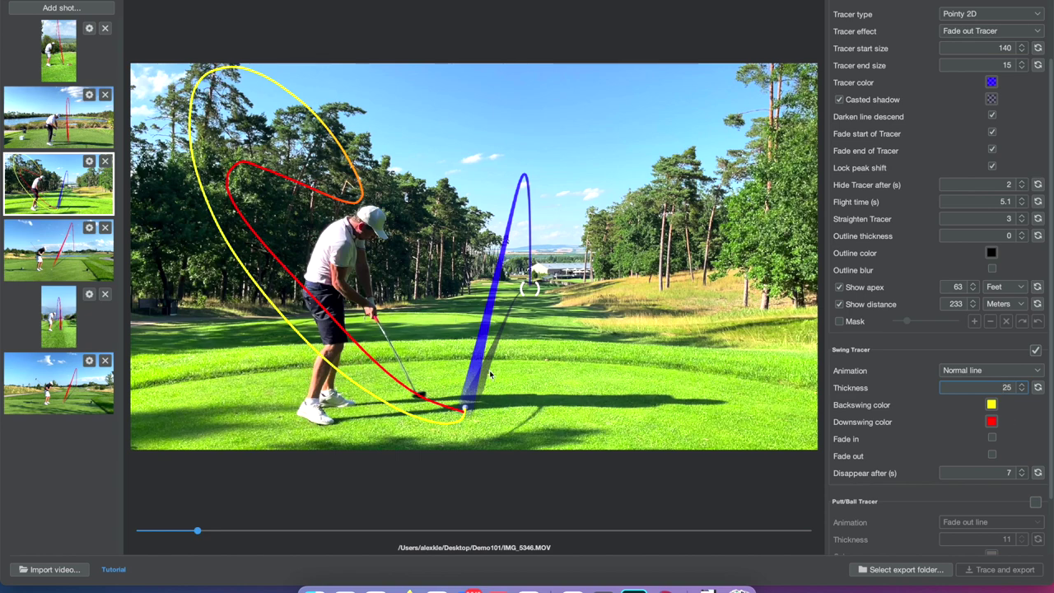
Step: Browse the other shots in the list and display the first one, IMG_4837.MOV
{"action": "left_click", "coordinate": [65, 374]}
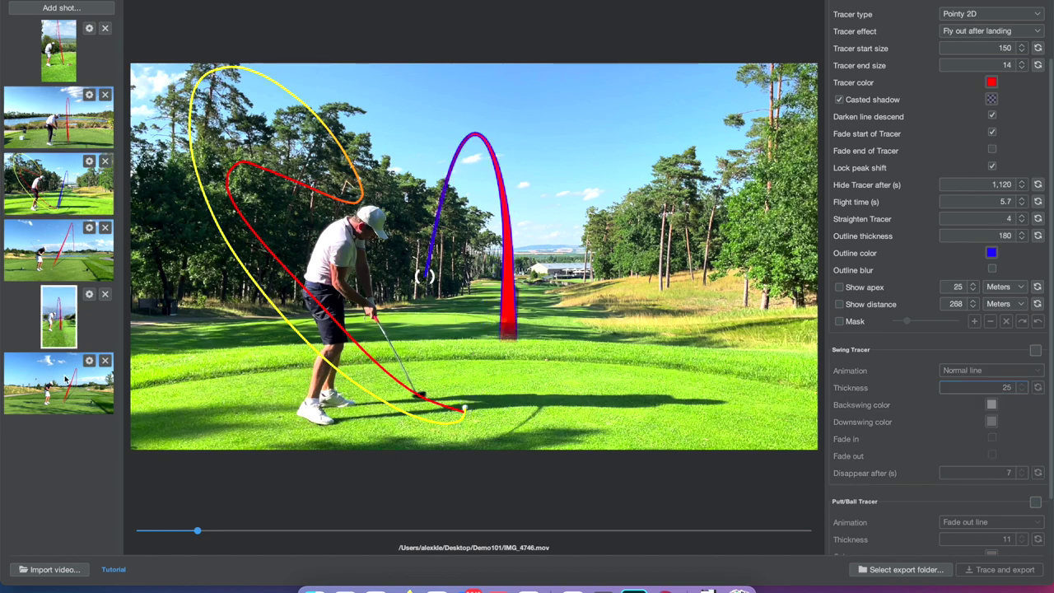
{"action": "left_click", "coordinate": [73, 140]}
{"action": "left_click", "coordinate": [72, 74]}
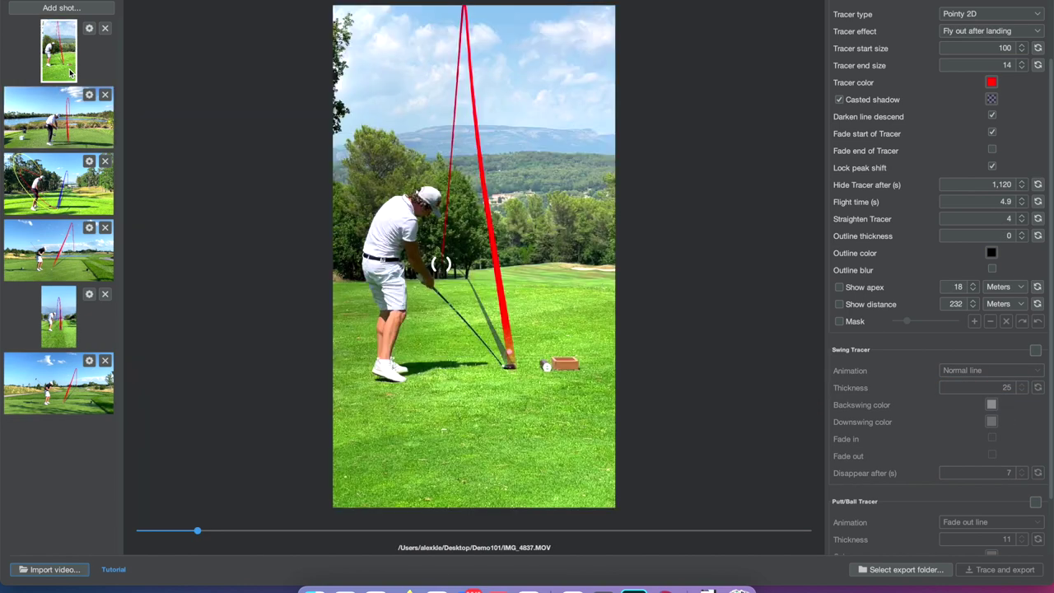
Step: Display the IMG_5346.MOV shot and open the options of the shot below it in the list
{"action": "left_click", "coordinate": [85, 143]}
{"action": "left_click", "coordinate": [78, 188]}
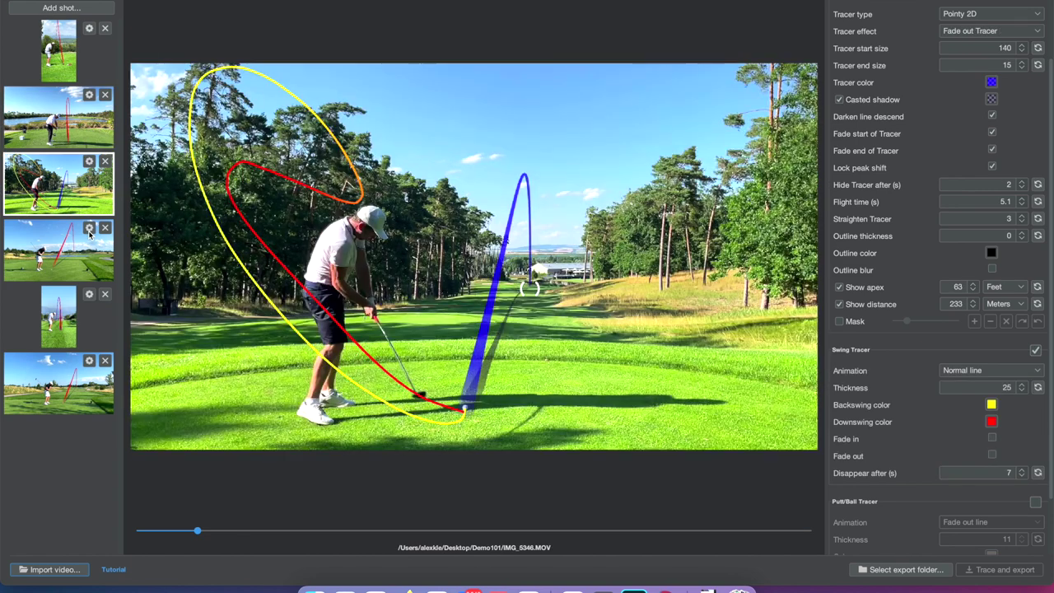
{"action": "left_click", "coordinate": [88, 227]}
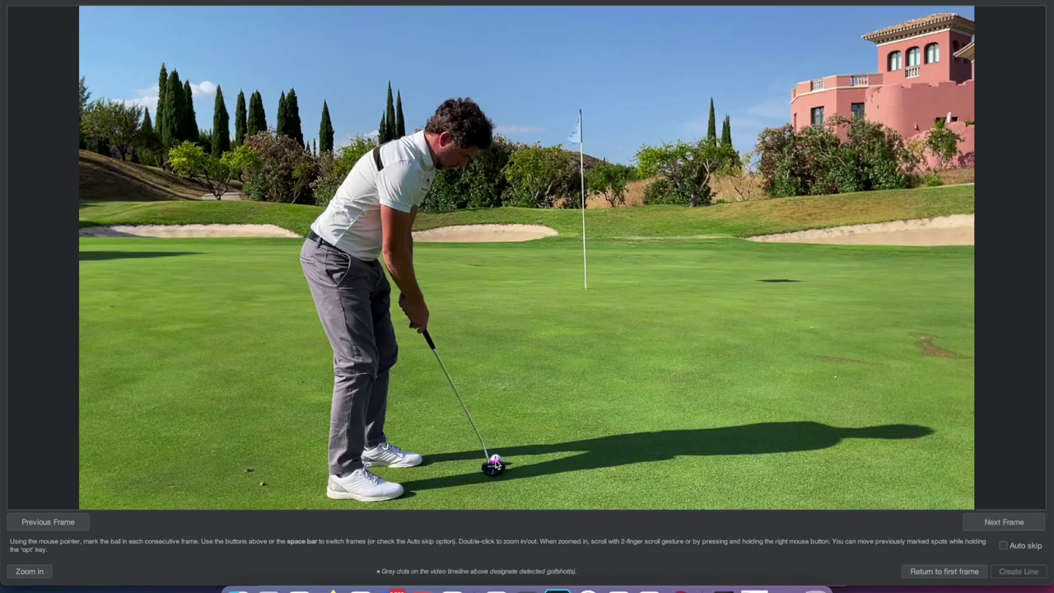
Step: Mark the golf ball at the putter head and step through the frames, marking it as it starts rolling
{"action": "left_click", "coordinate": [494, 465]}
{"action": "key", "text": "space"}
{"action": "key", "text": "space"}
{"action": "key", "text": "space"}
{"action": "key", "text": "space"}
{"action": "key", "text": "space"}
{"action": "key", "text": "space"}
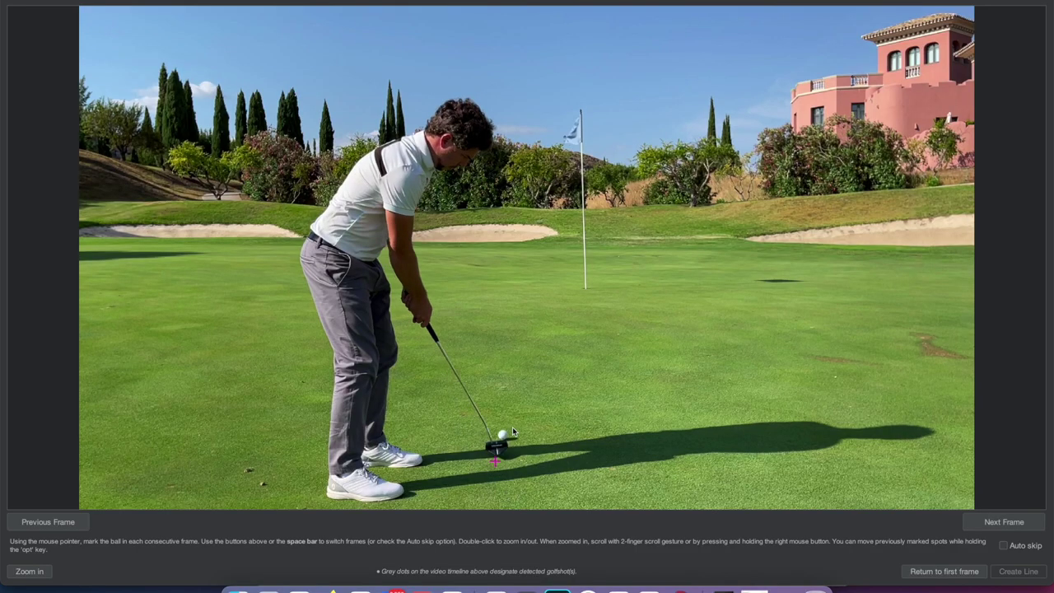
{"action": "key", "text": "space"}
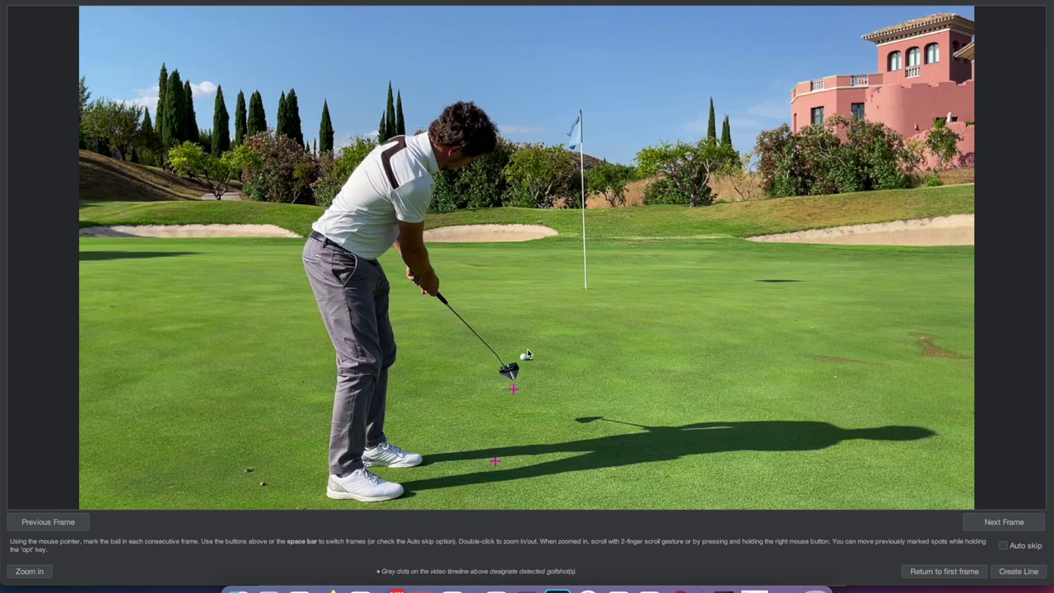
Step: Mark the rolling ball in successive frames up to the flagstick and create the putt line
{"action": "left_click", "coordinate": [526, 345]}
{"action": "key", "text": "space"}
{"action": "key", "text": "space"}
{"action": "key", "text": "space"}
{"action": "key", "text": "space"}
{"action": "key", "text": "space"}
{"action": "left_click", "coordinate": [562, 295]}
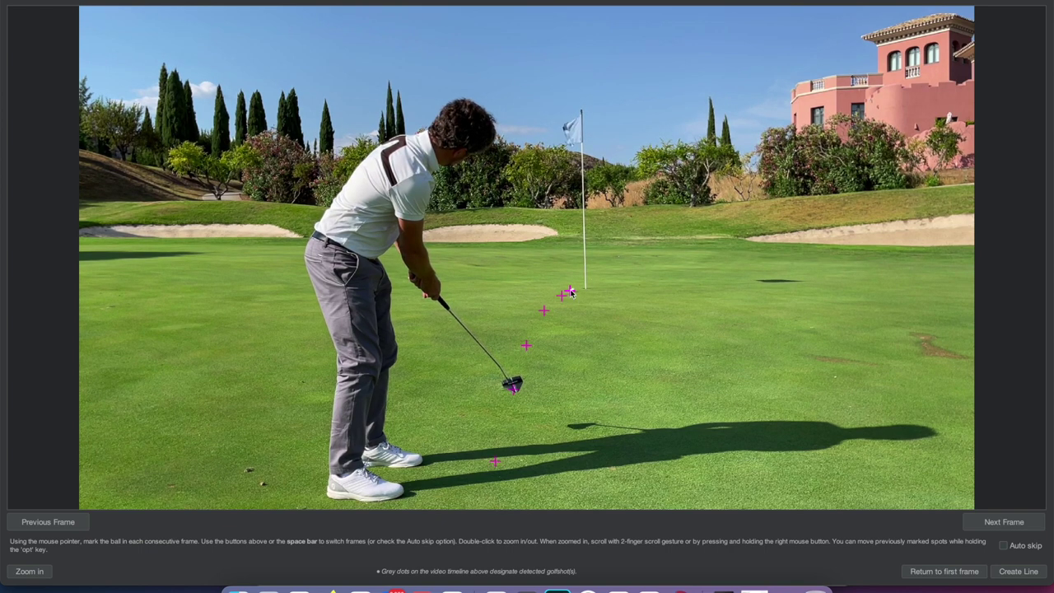
{"action": "key", "text": "space"}
{"action": "left_click", "coordinate": [570, 289]}
{"action": "key", "text": "space"}
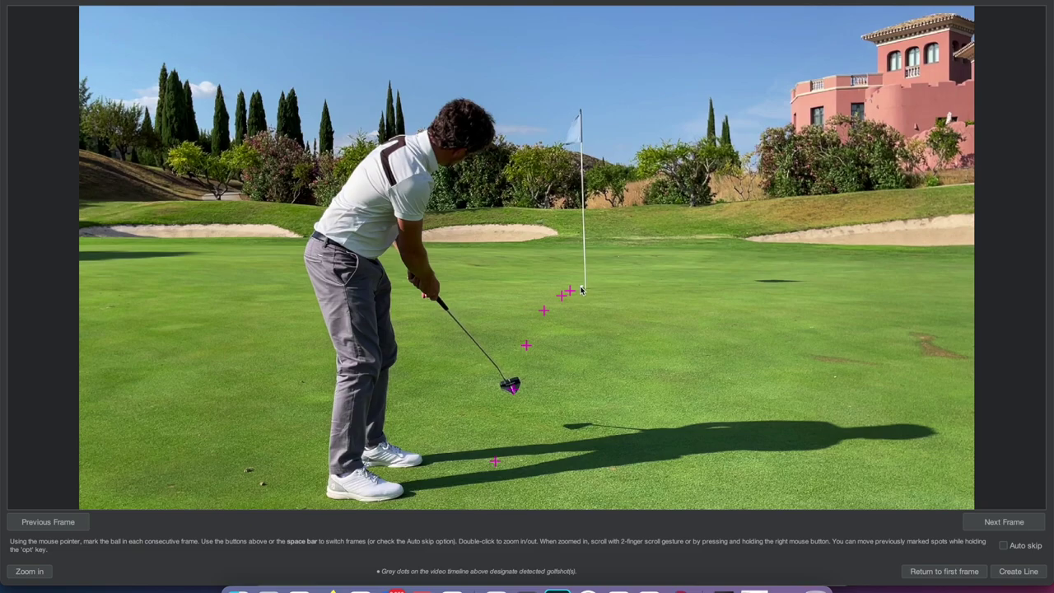
{"action": "left_click", "coordinate": [1019, 571]}
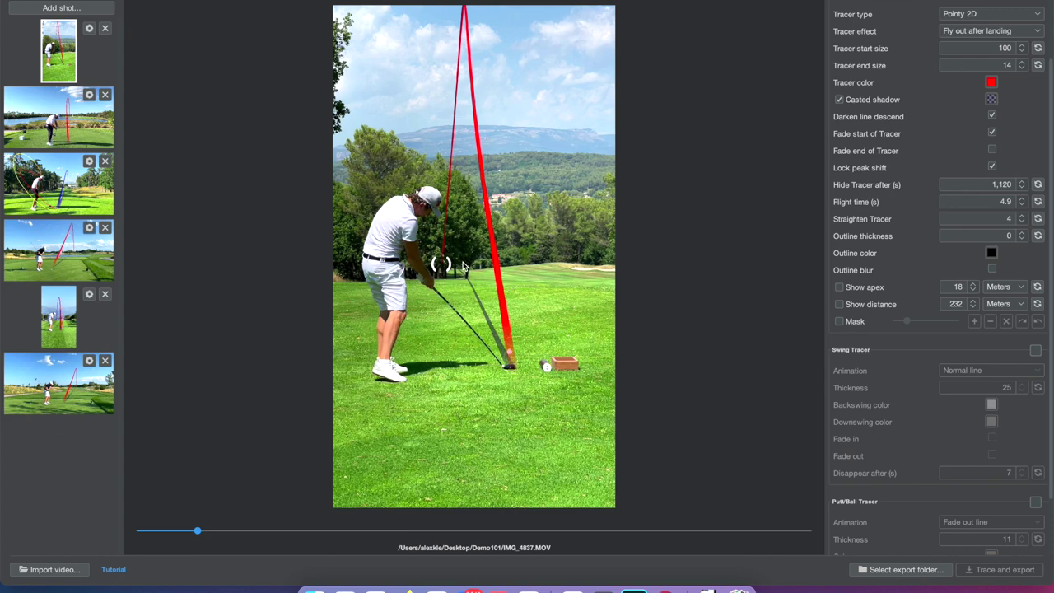
Step: Move the landing point of IMG_4837.MOV's shot tracer slightly right and down, near the start of the fairway behind the golfer
{"action": "left_click_drag", "start_coordinate": [444, 264], "coordinate": [461, 274]}
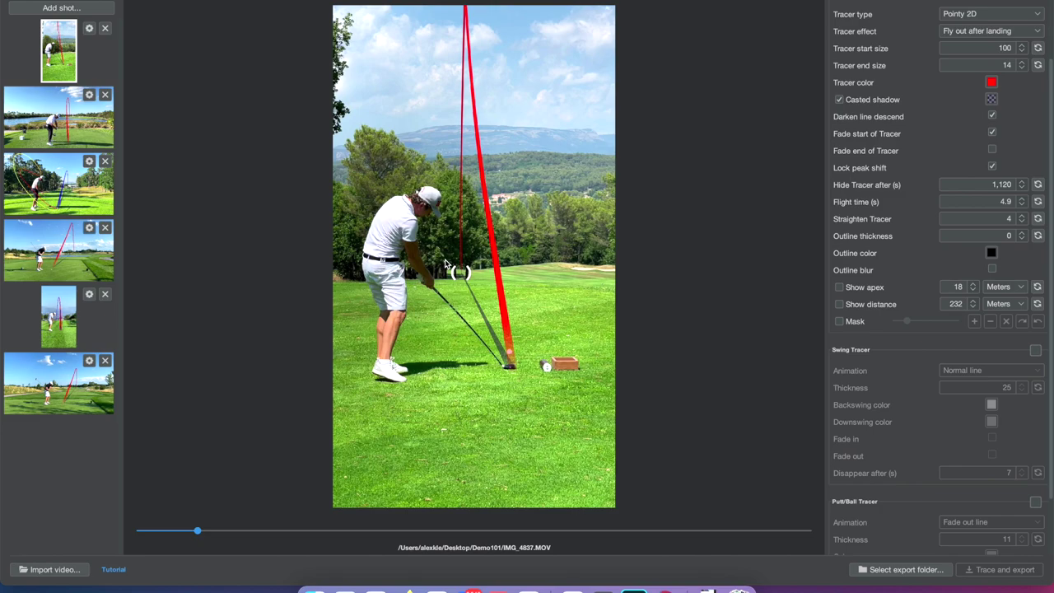
{"action": "left_click_drag", "start_coordinate": [444, 264], "coordinate": [453, 271]}
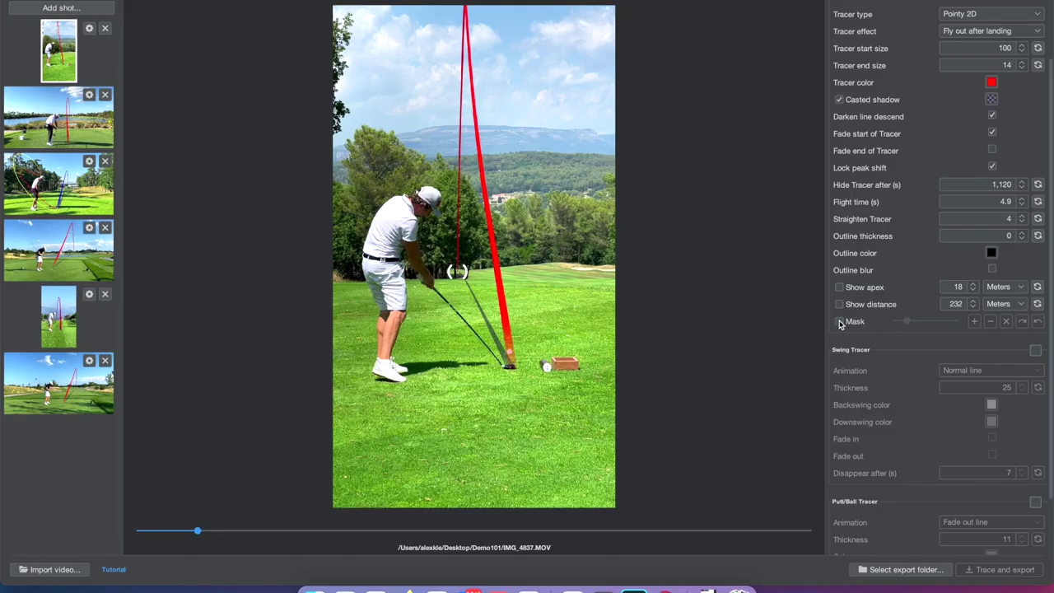
Step: Enable the shot tracer's mask, reduce its brush size and paint over the descending line in front of the trees
{"action": "left_click", "coordinate": [840, 322]}
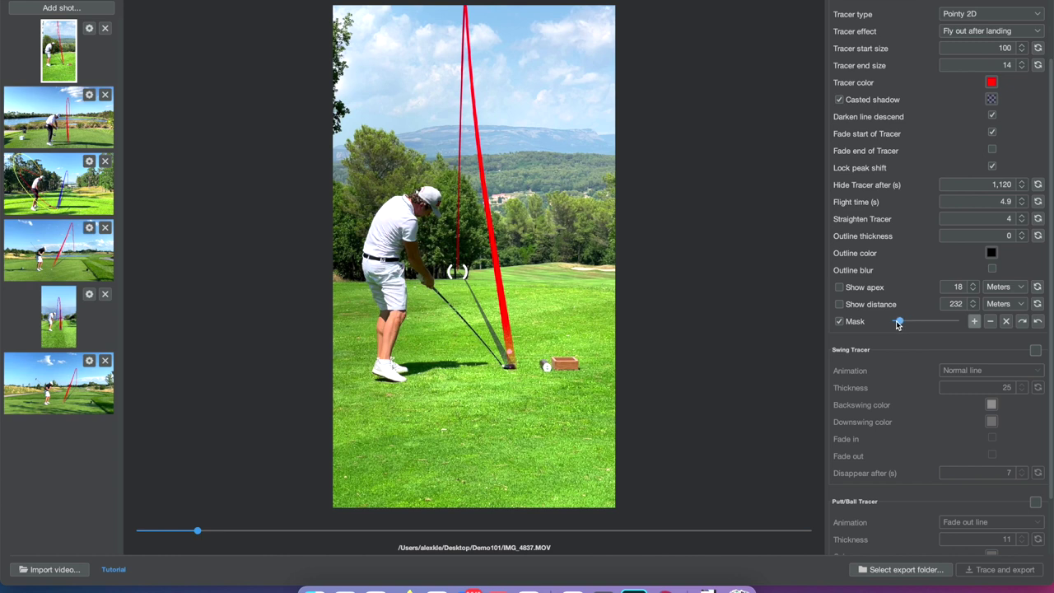
{"action": "left_click_drag", "start_coordinate": [454, 240], "coordinate": [458, 175]}
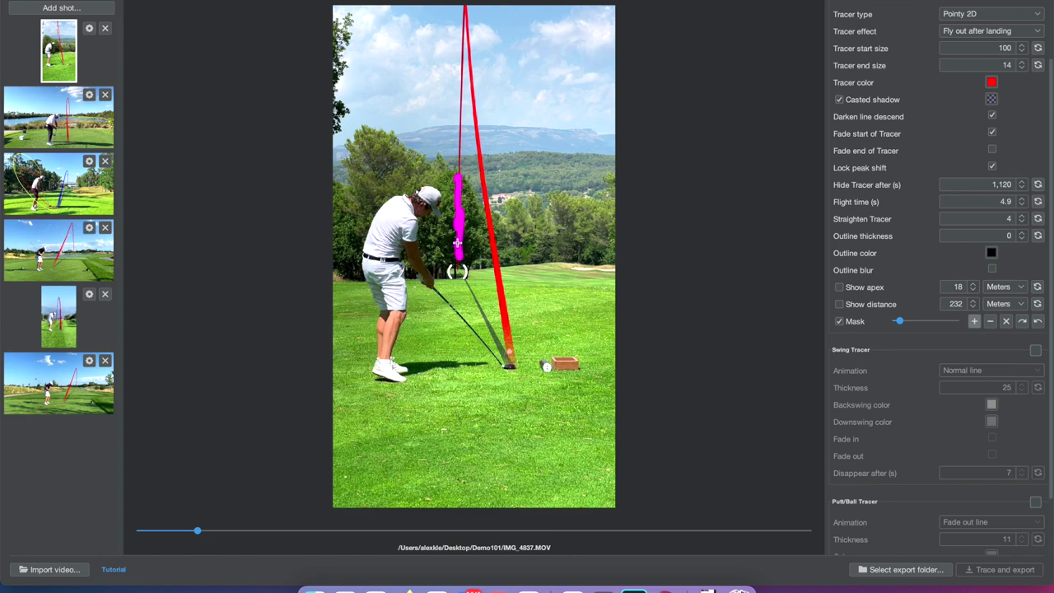
{"action": "left_click_drag", "start_coordinate": [457, 243], "coordinate": [459, 173]}
Step: Look over the putt/ball tracer, shot tracer and output settings
{"action": "scroll", "coordinate": [928, 465], "scroll_direction": "down", "scroll_amount": 3}
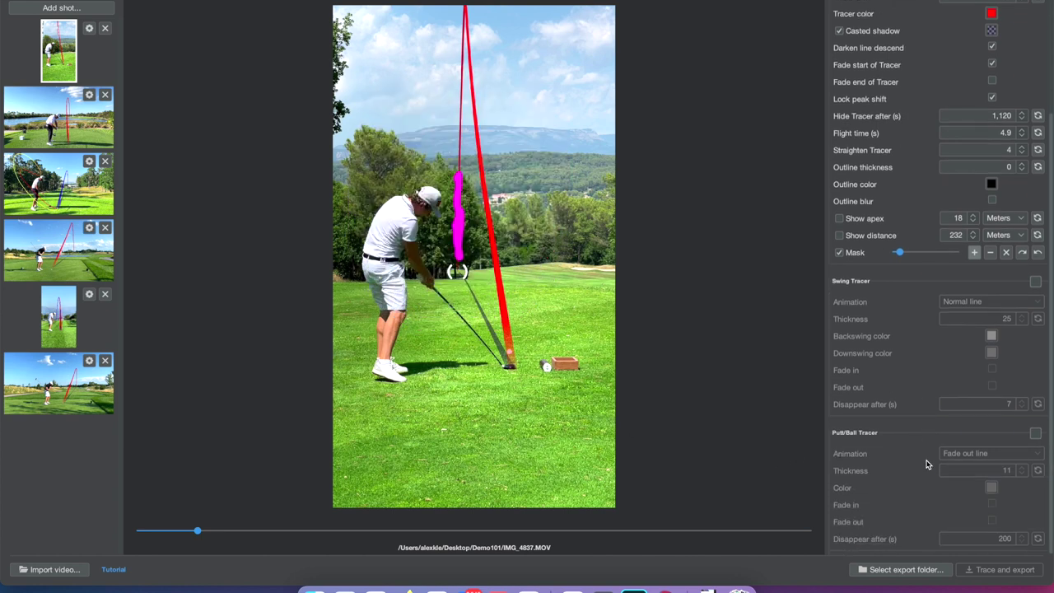
{"action": "scroll", "coordinate": [928, 464], "scroll_direction": "up", "scroll_amount": 4}
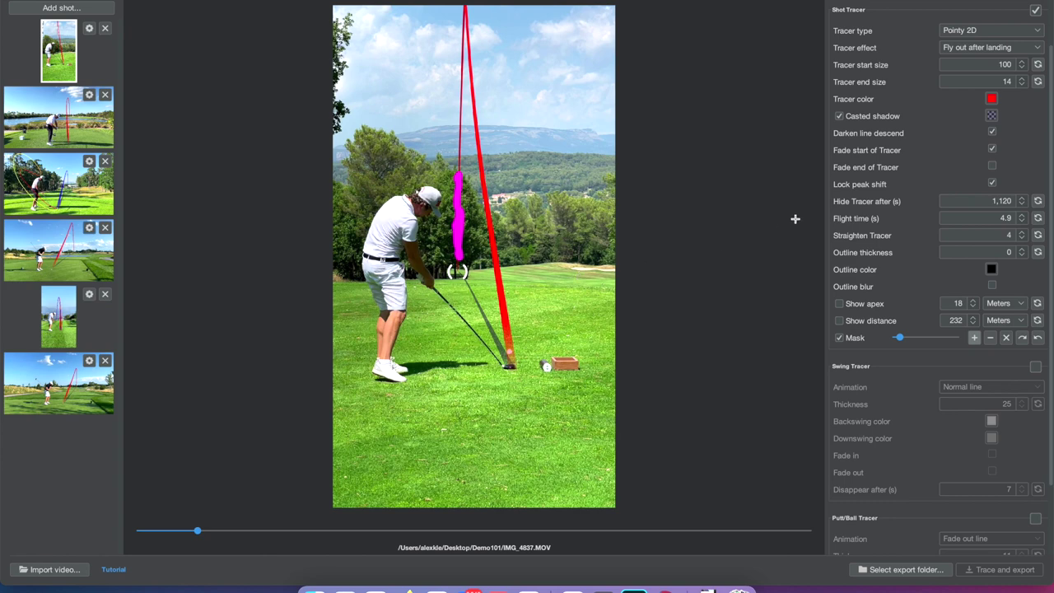
{"action": "scroll", "coordinate": [882, 241], "scroll_direction": "up", "scroll_amount": 3}
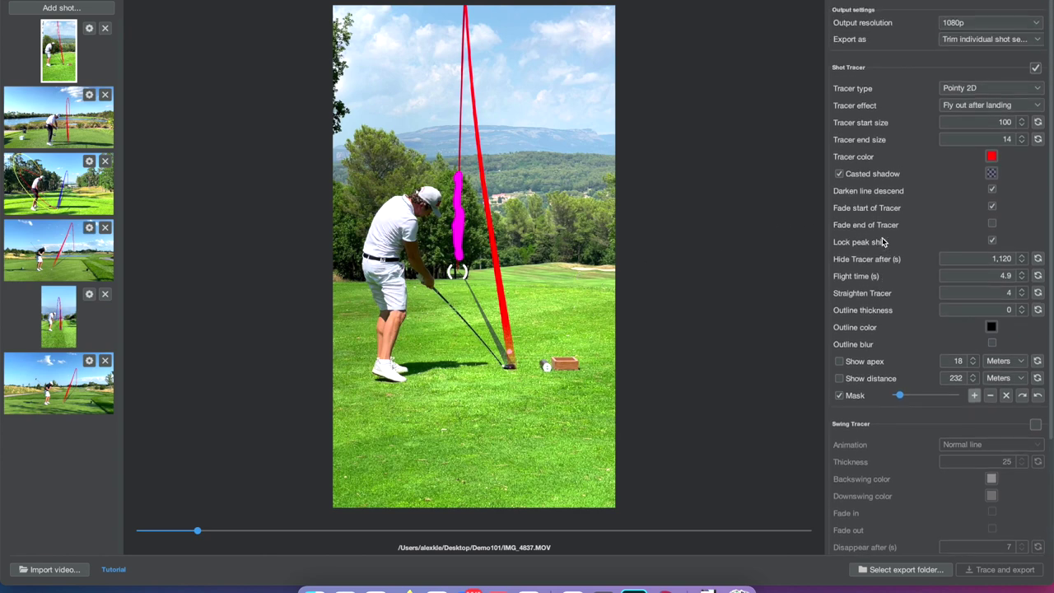